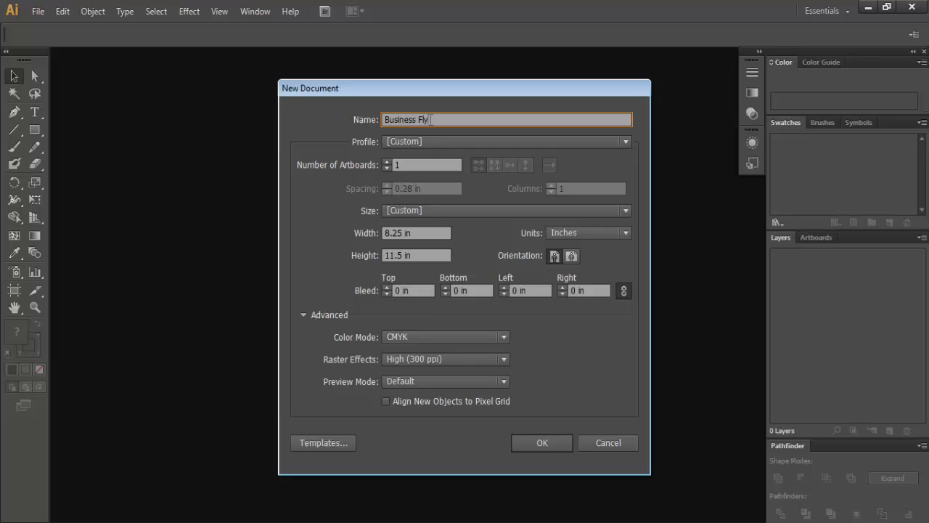
- Create the Business Flyer document with 1 artboard, 8.25 × 11.5 in, in CMYK
click(406, 165)
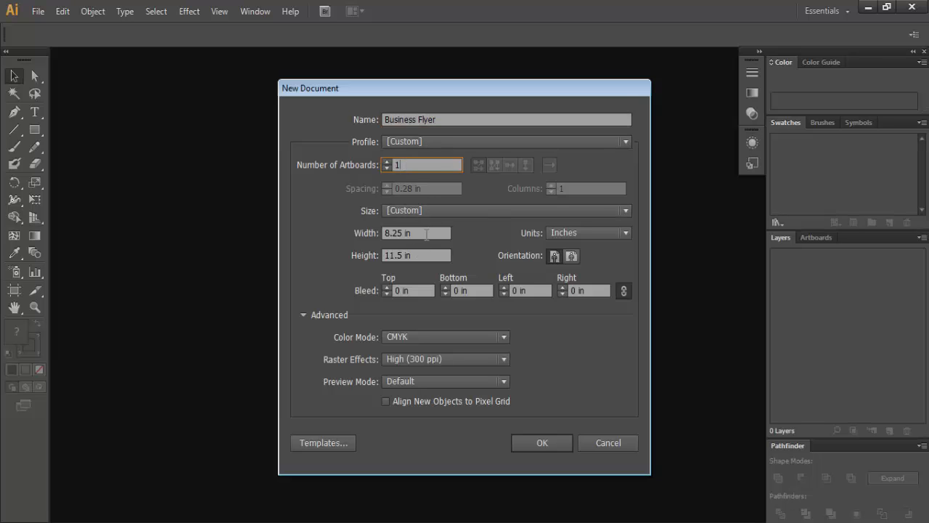
click(427, 233)
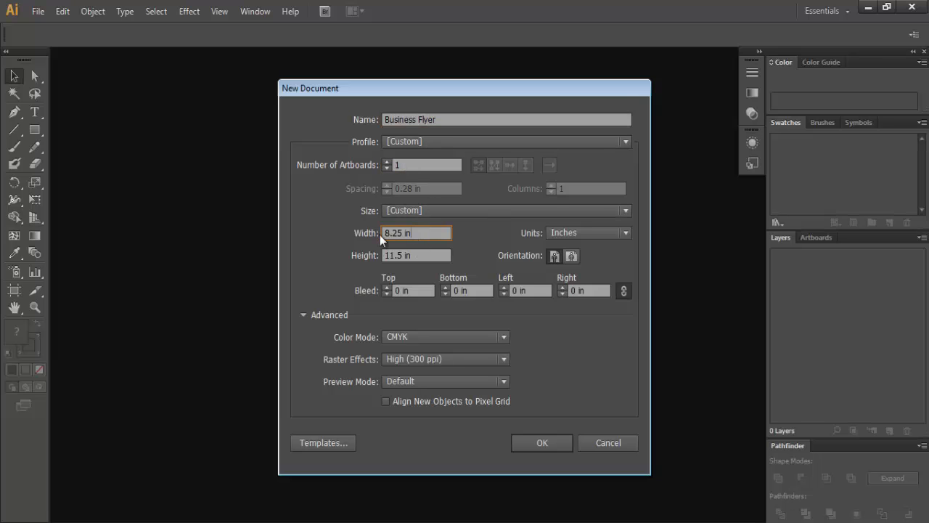
click(432, 255)
click(544, 443)
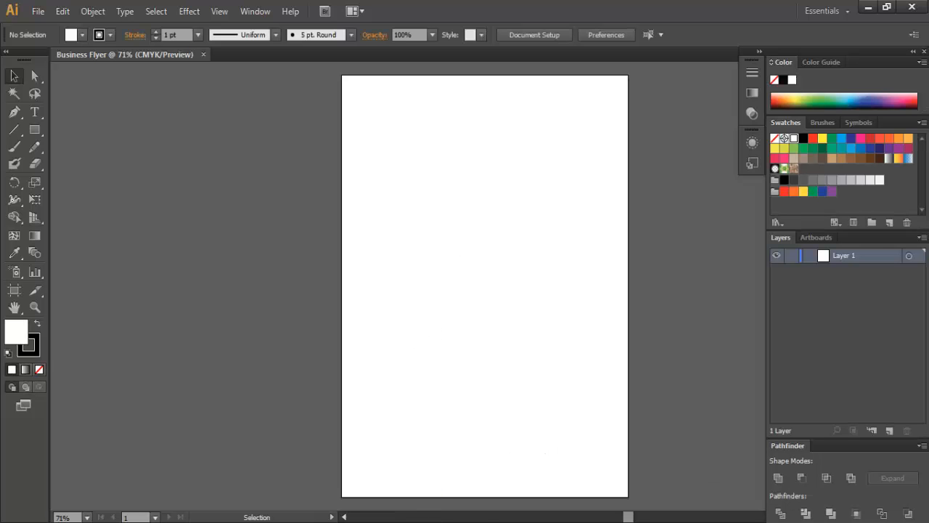
- Draw a 30% grey rectangle covering the whole artboard
drag(630, 518, 635, 518)
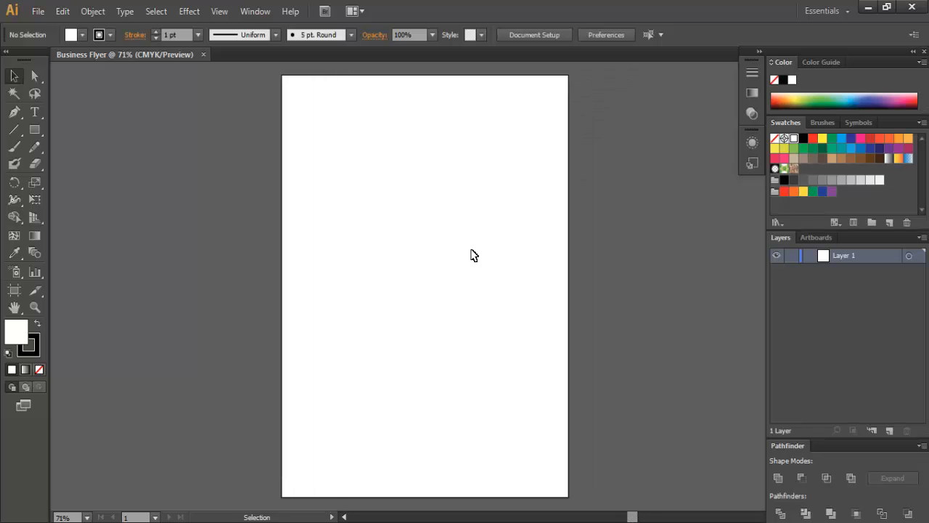
click(35, 130)
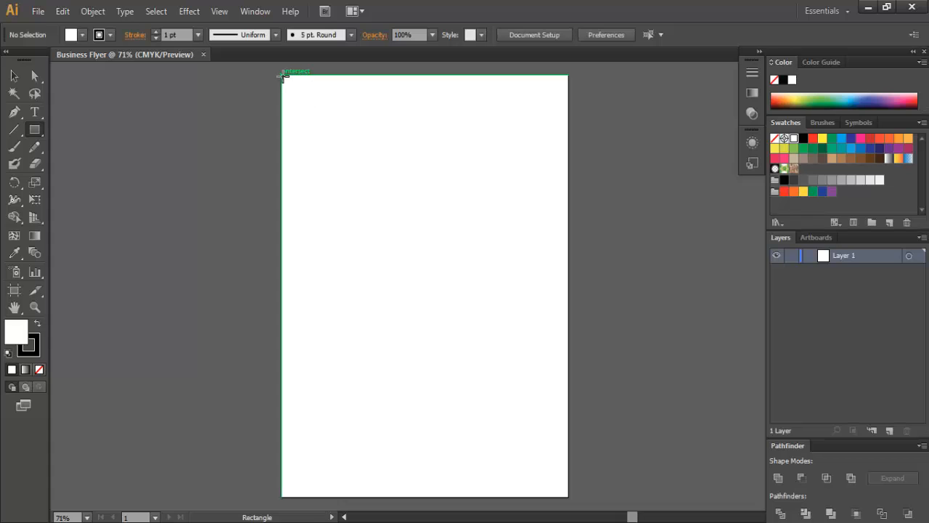
click(82, 35)
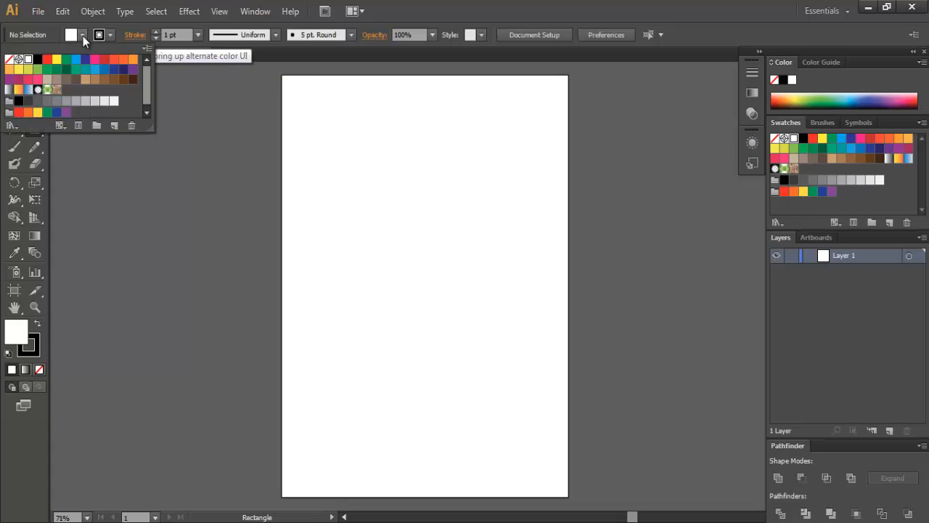
click(86, 101)
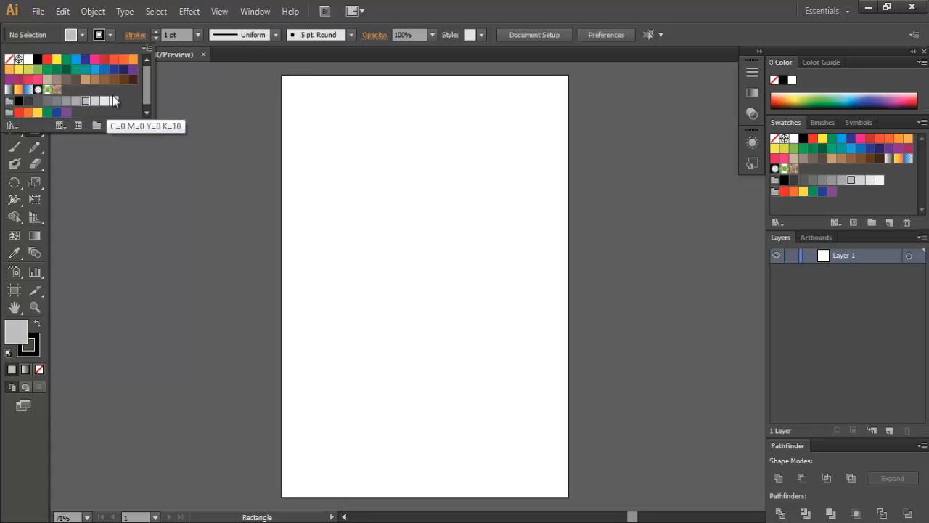
click(284, 80)
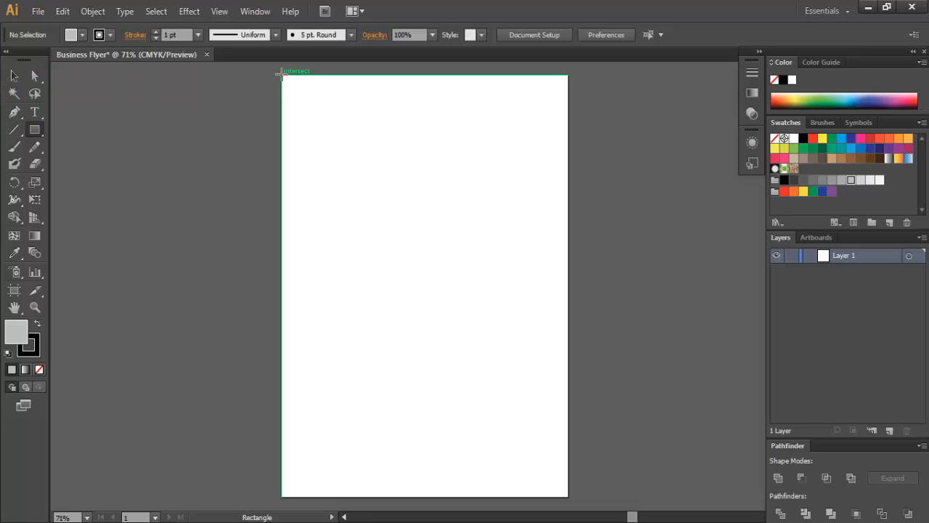
drag(282, 75, 568, 497)
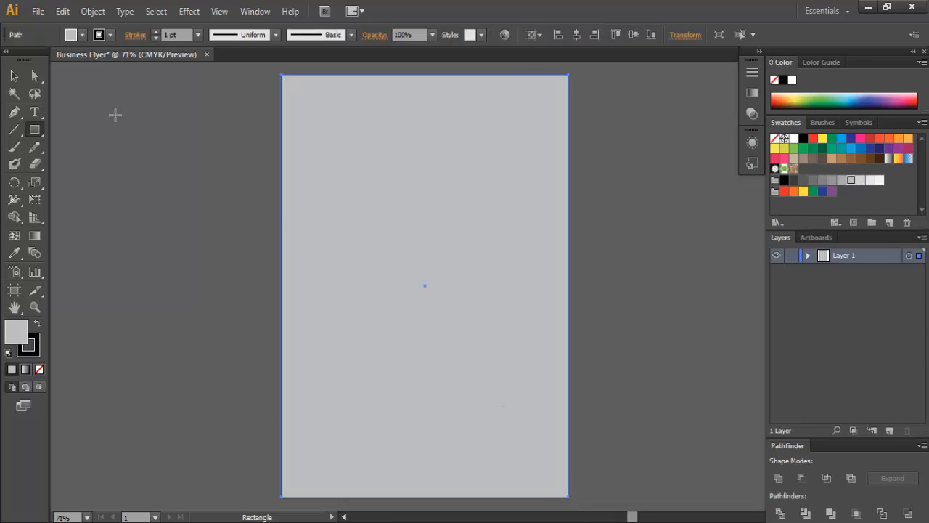
- Lock the grey background rectangle in Layer 1
click(14, 75)
click(224, 166)
click(570, 238)
click(693, 260)
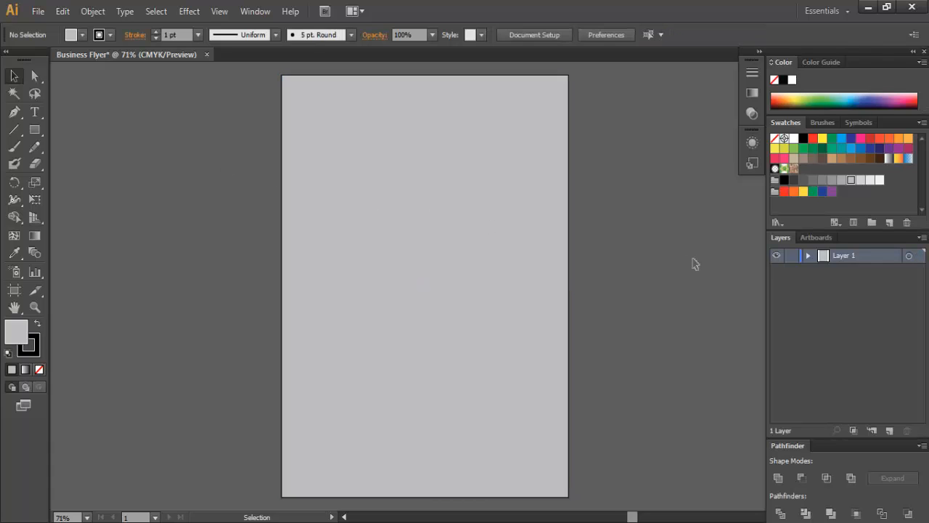
click(436, 176)
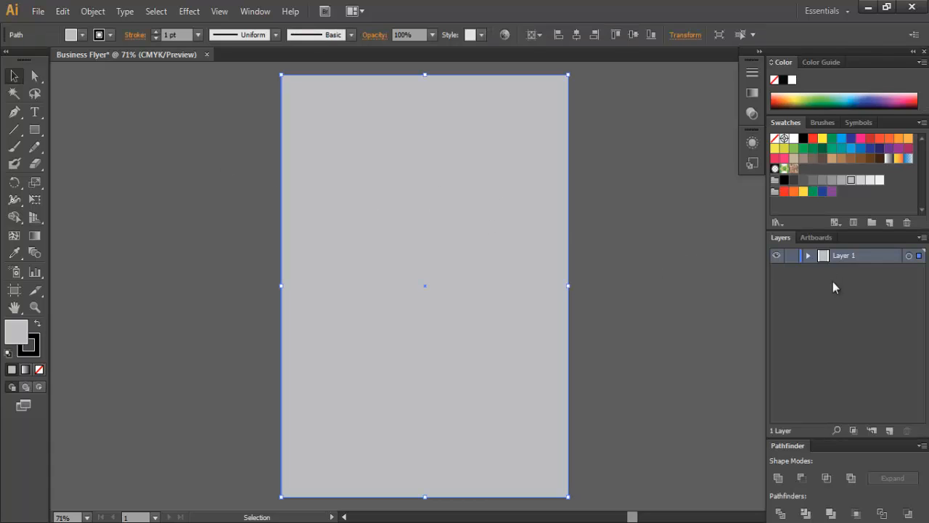
click(809, 256)
click(793, 270)
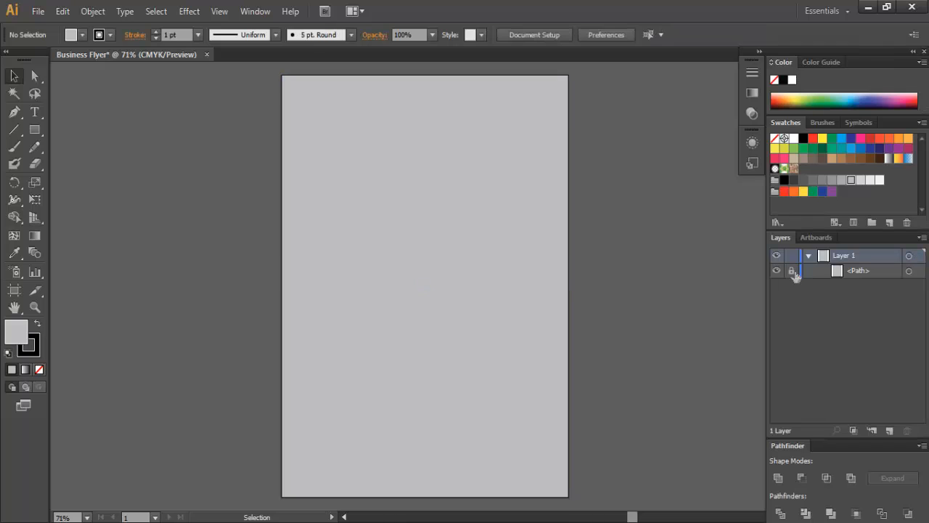
click(807, 256)
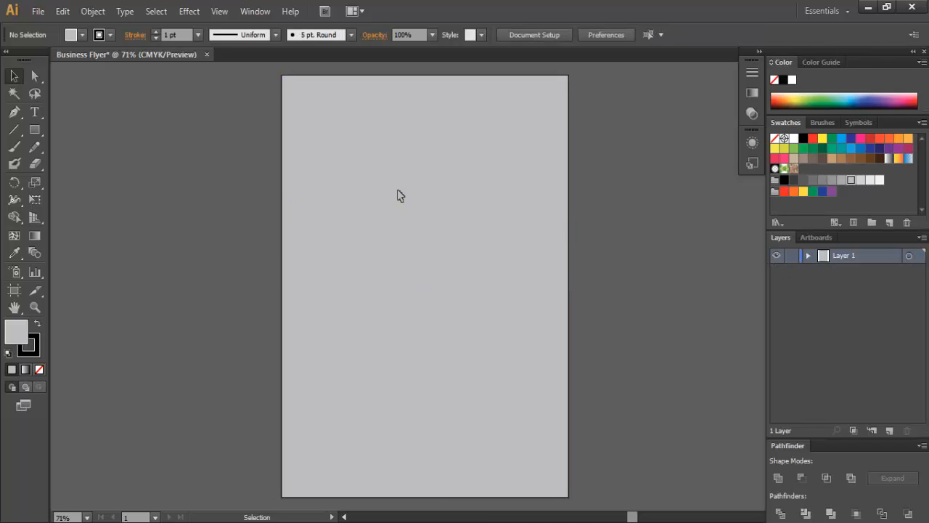
- Draw a three-point star as a small triangle near the page centre
click(35, 130)
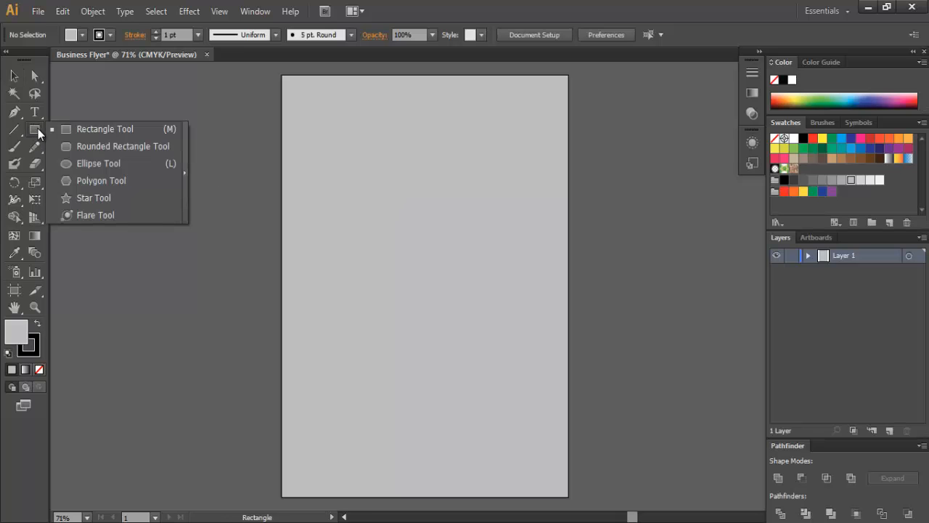
click(90, 196)
click(418, 257)
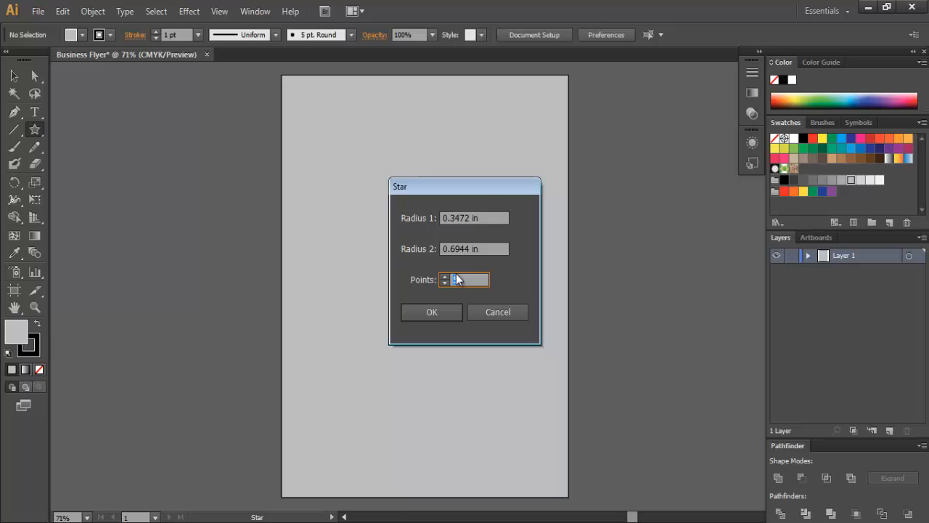
key(Return)
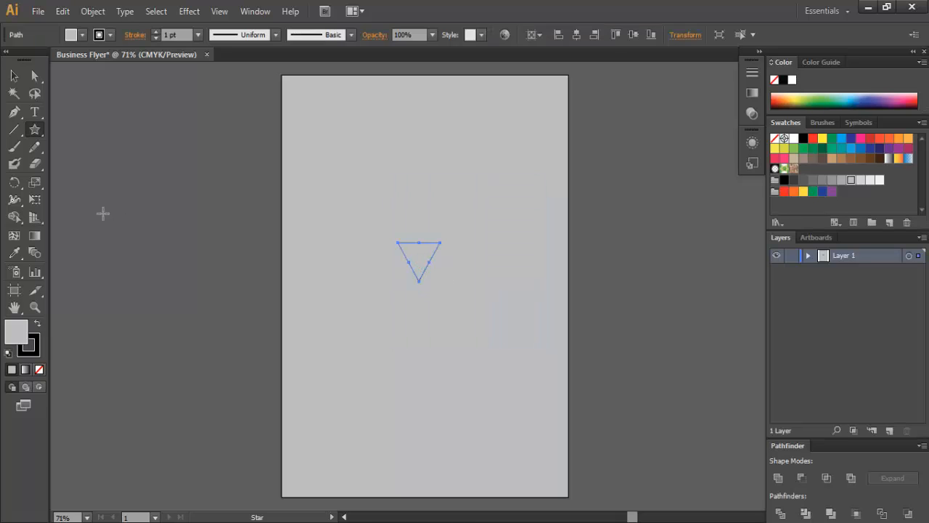
- Fill the triangle with dark grey and keep it selected
click(83, 34)
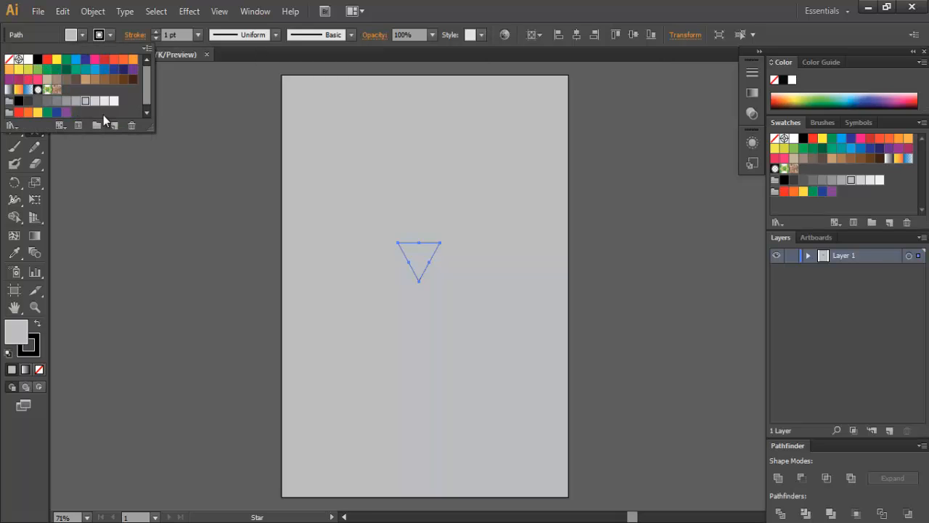
click(29, 103)
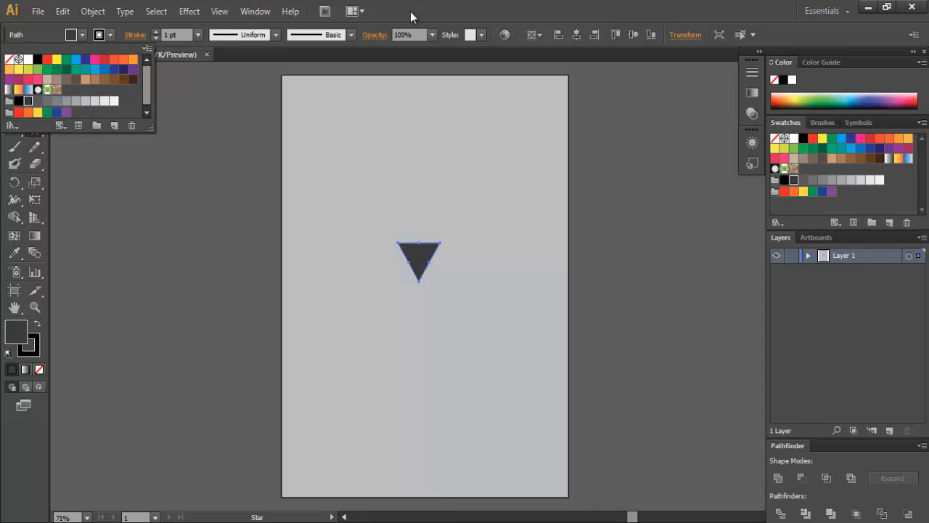
click(160, 77)
click(13, 76)
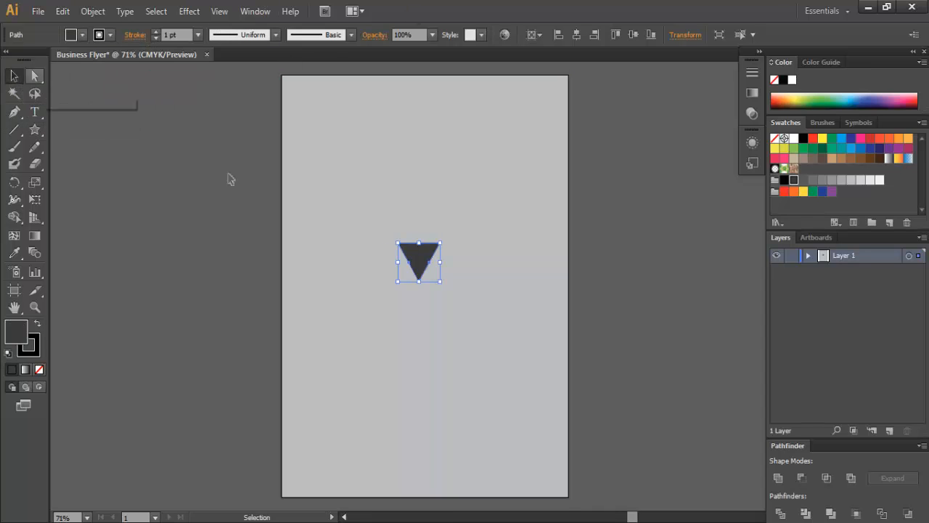
click(457, 268)
click(418, 255)
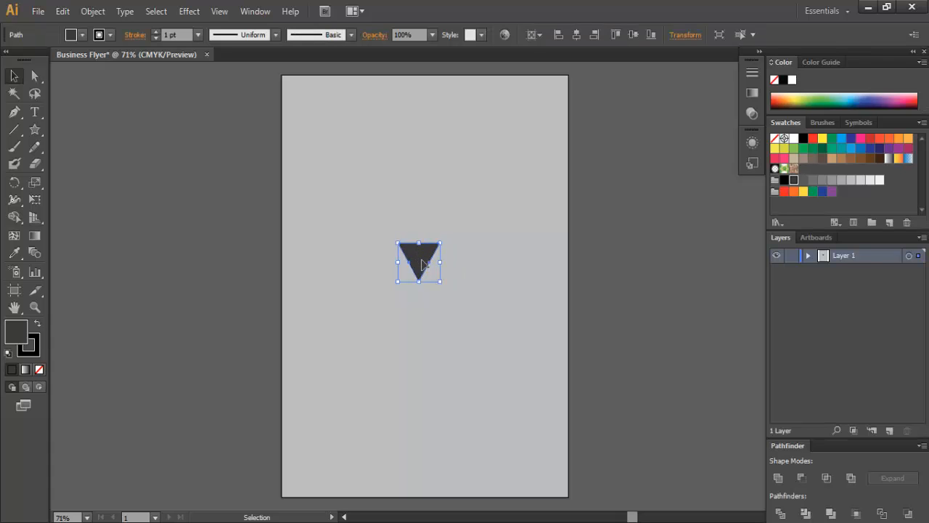
- Enlarge the triangle, move it to the top-left corner, and place a copy below
drag(438, 280, 471, 327)
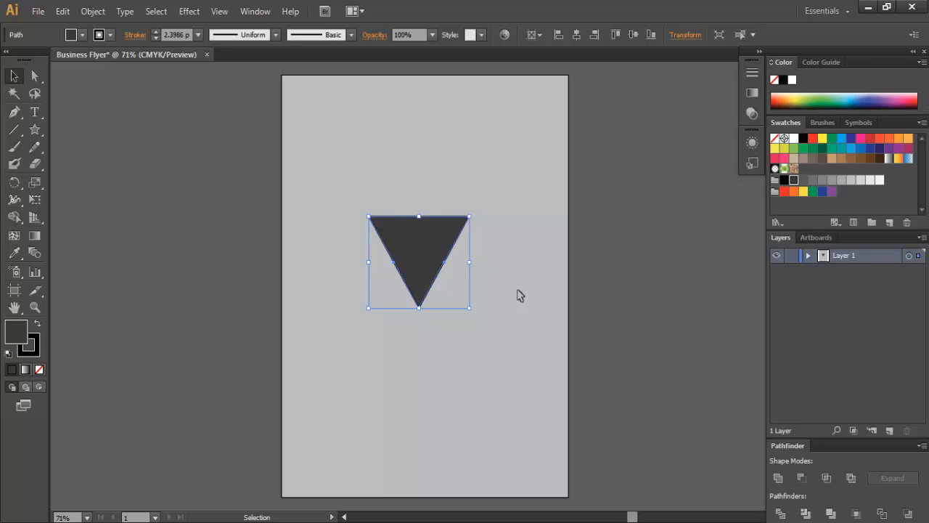
drag(426, 244, 516, 433)
click(475, 218)
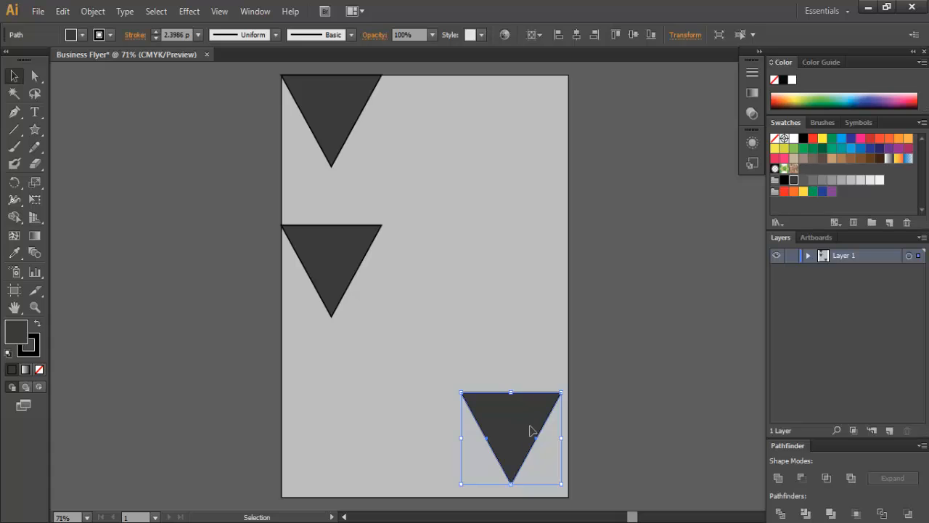
- Rotate the left-edge copy to point right and the bottom-right copy to point left
click(334, 267)
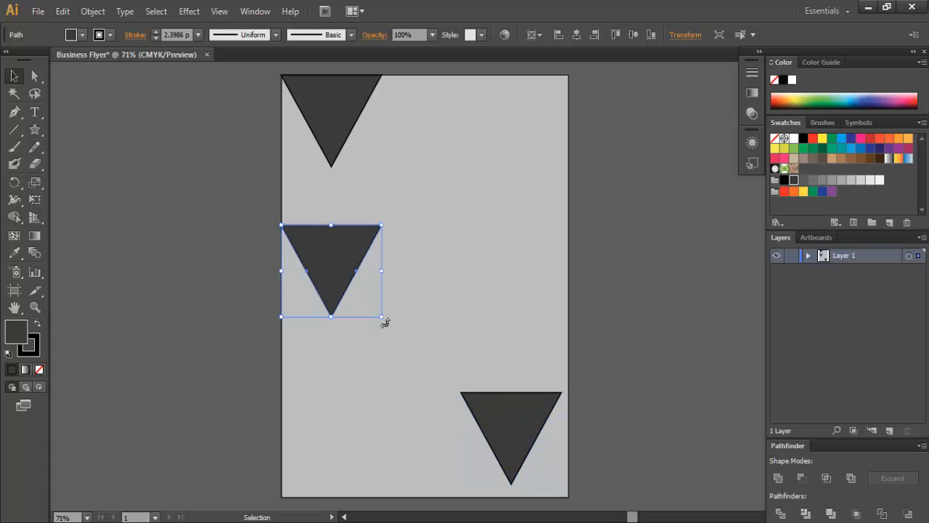
drag(384, 323, 375, 223)
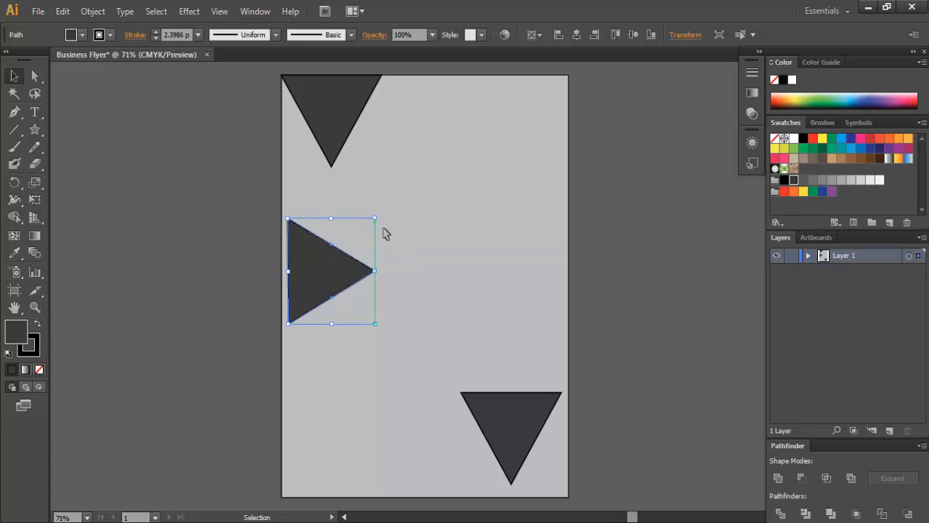
click(621, 291)
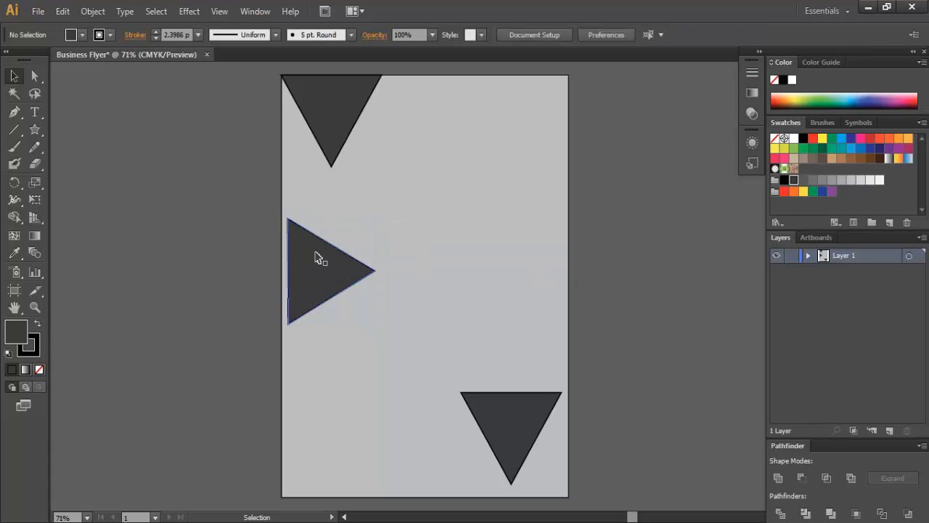
drag(320, 263, 316, 327)
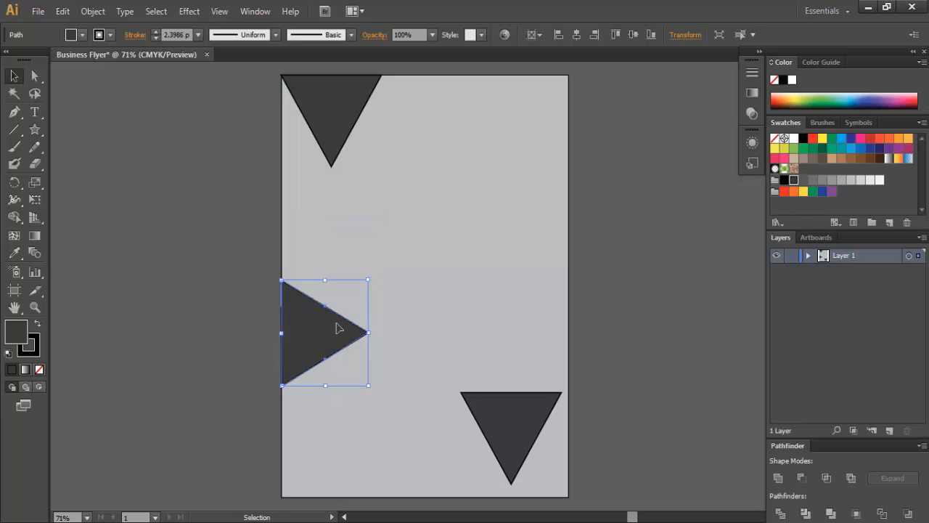
click(621, 330)
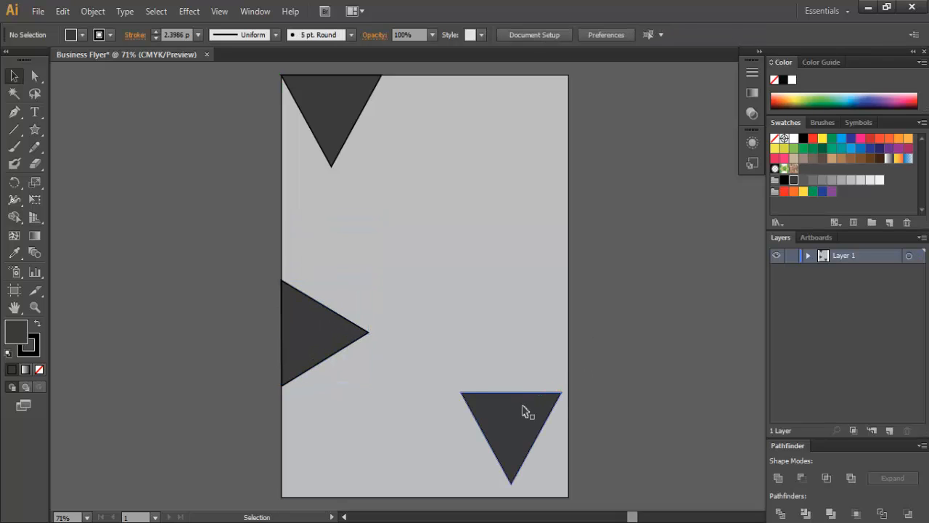
click(524, 410)
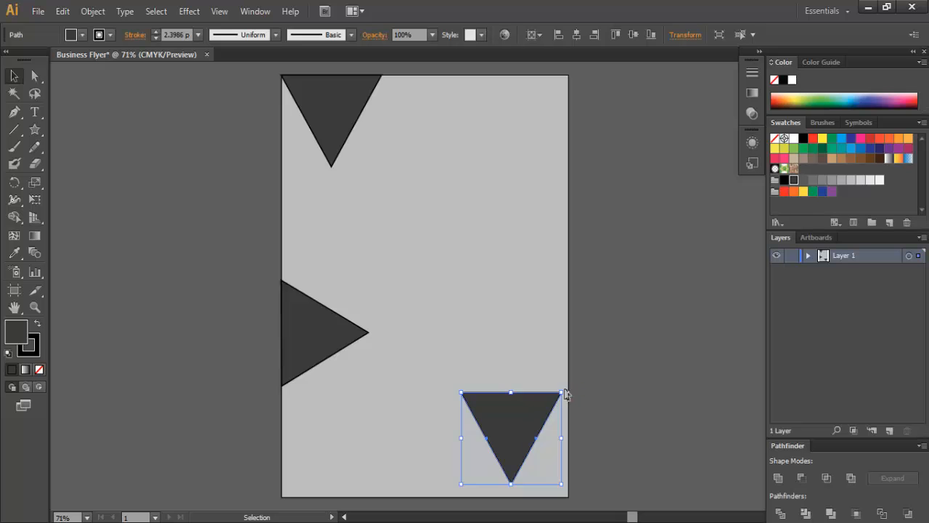
mouse_move(567, 394)
mouse_down()
mouse_move(571, 385)
mouse_move(508, 440)
mouse_move(535, 428)
mouse_move(544, 370)
mouse_move(559, 385)
mouse_up()
- Nudge the left-pointing triangle rightward and rotate it slightly
click(607, 374)
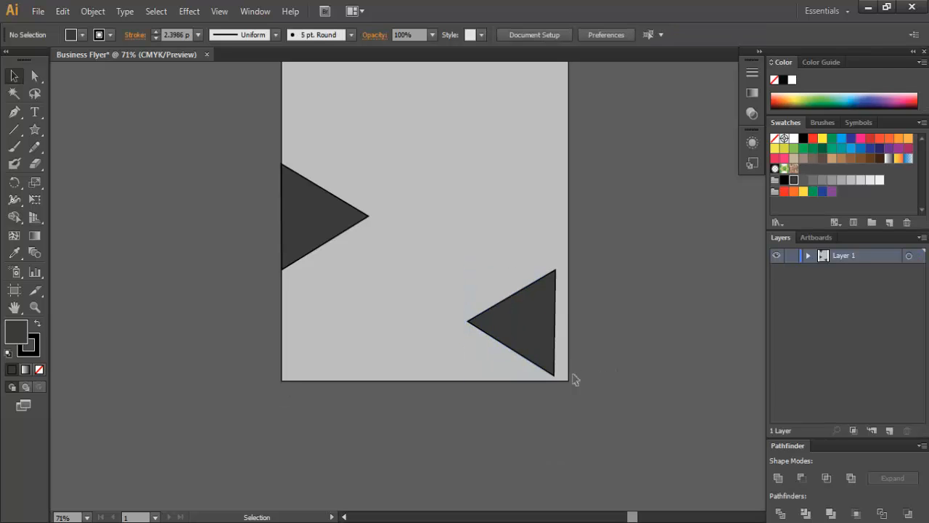
drag(534, 336, 560, 336)
click(612, 374)
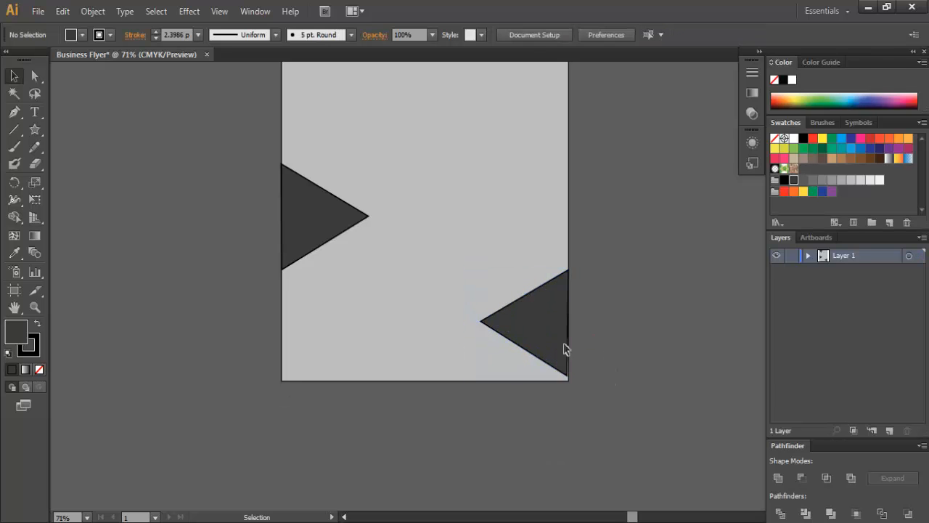
click(536, 334)
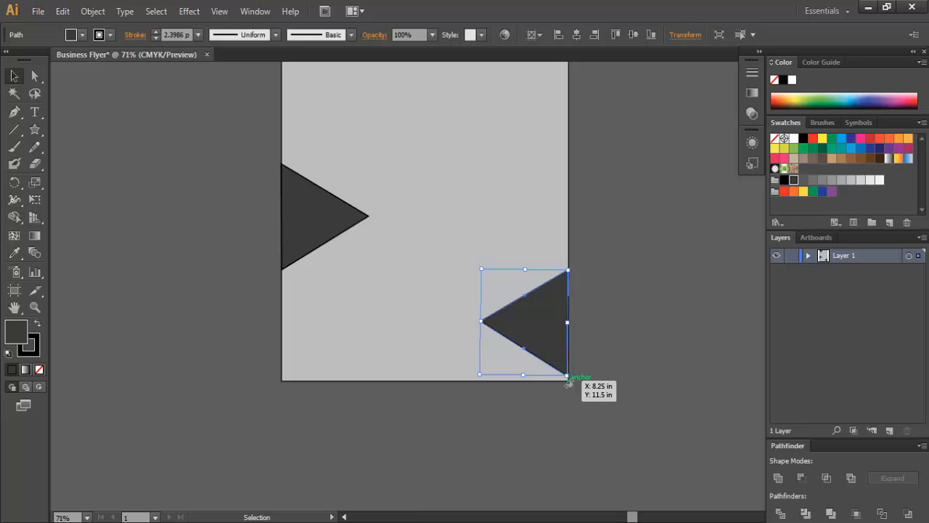
drag(569, 383, 572, 382)
click(602, 400)
click(535, 318)
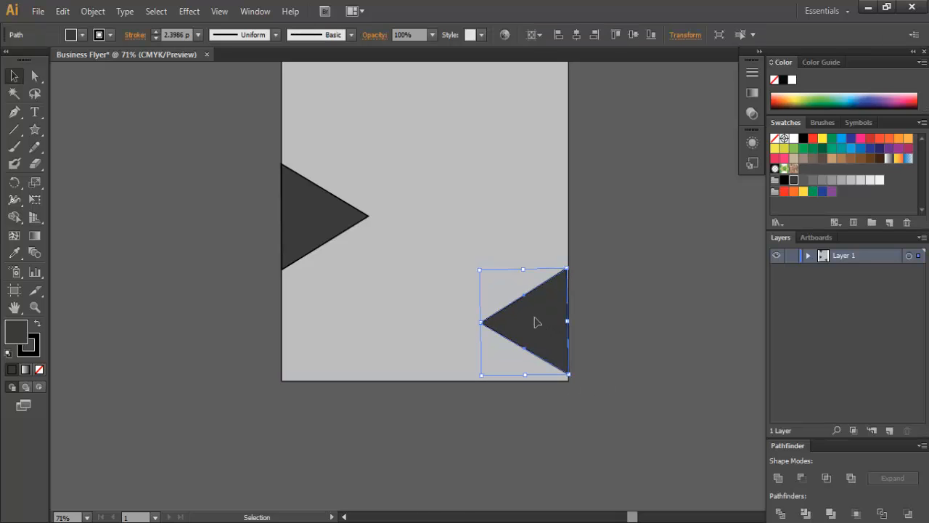
- Rotate the triangle's flat side vertical and move it flush to the bottom-right edge
drag(536, 321, 509, 336)
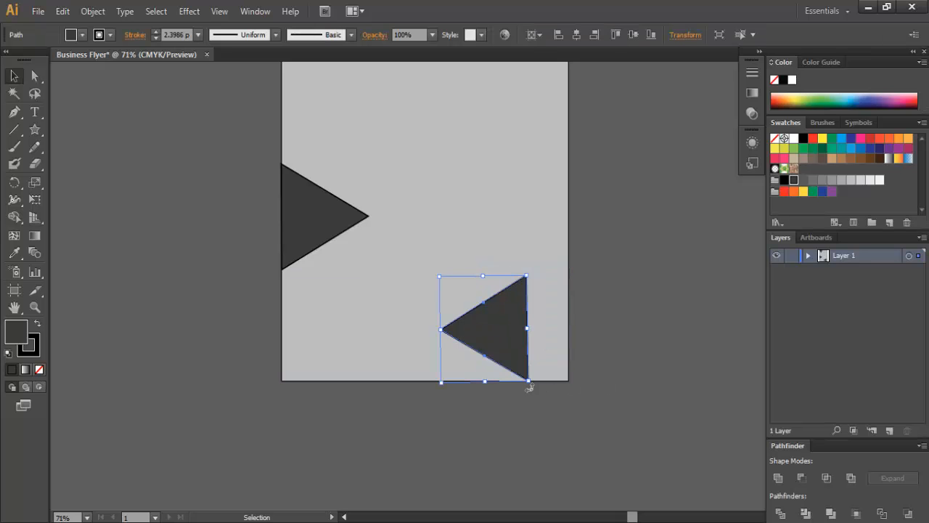
drag(529, 388, 532, 389)
click(560, 405)
drag(501, 331, 545, 331)
click(606, 354)
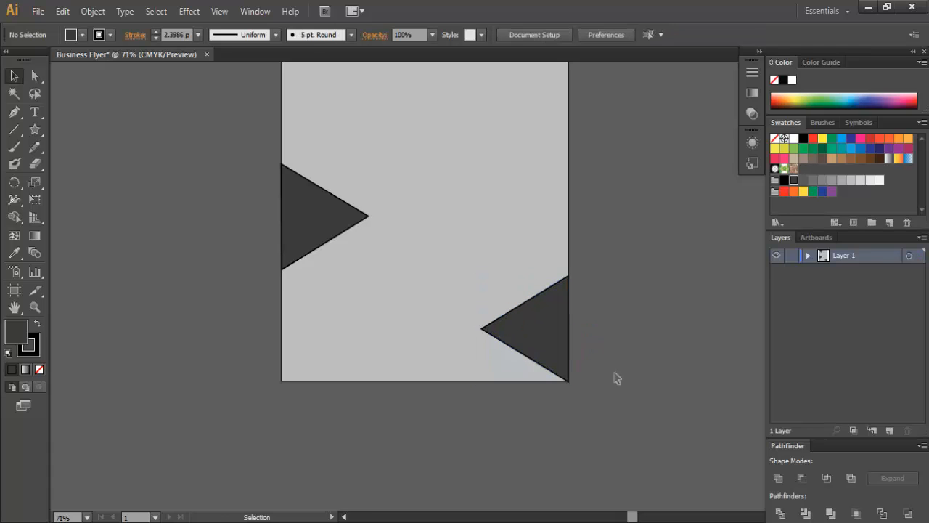
click(566, 331)
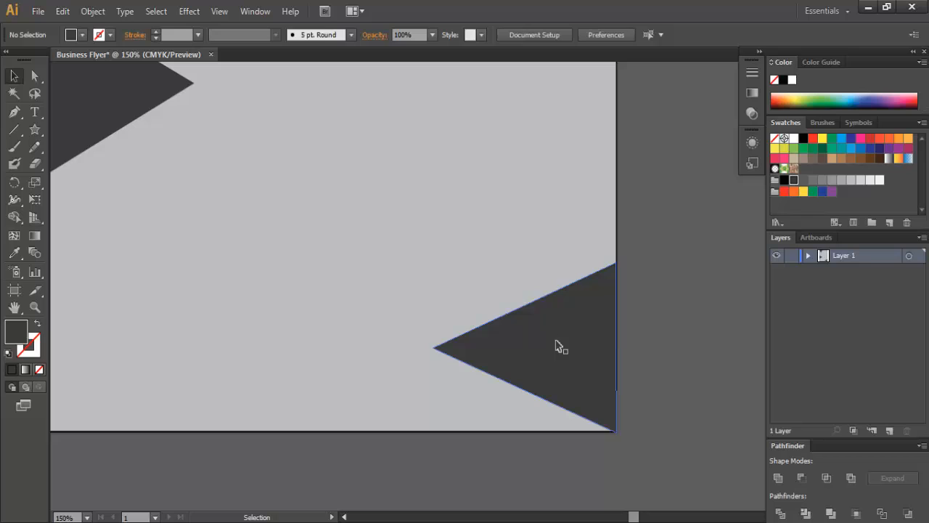
click(556, 344)
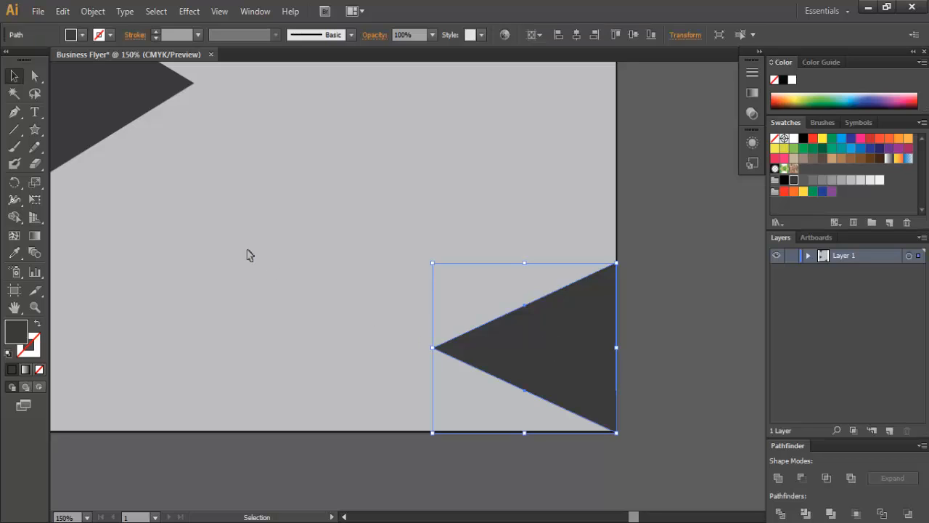
- Drag the lower-right shape's left and inner anchors down onto the bottom edge
click(34, 75)
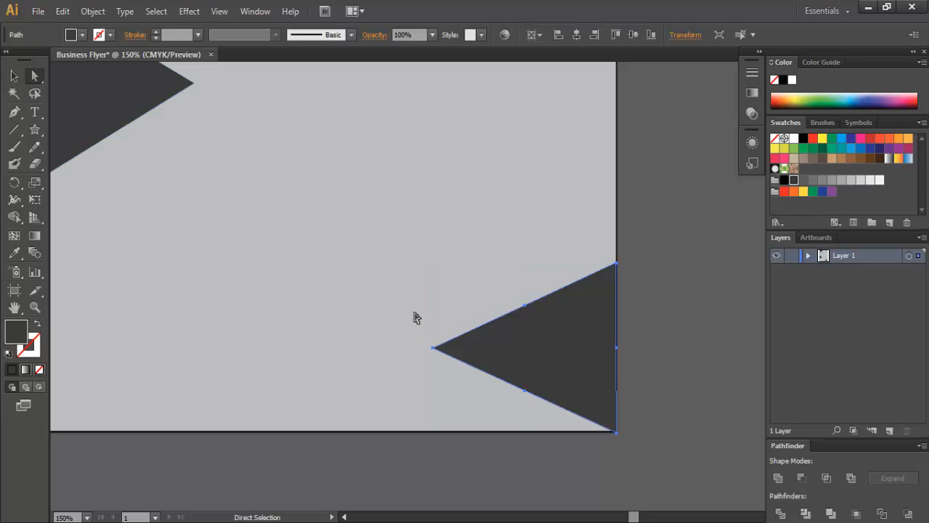
click(434, 351)
drag(435, 352, 427, 433)
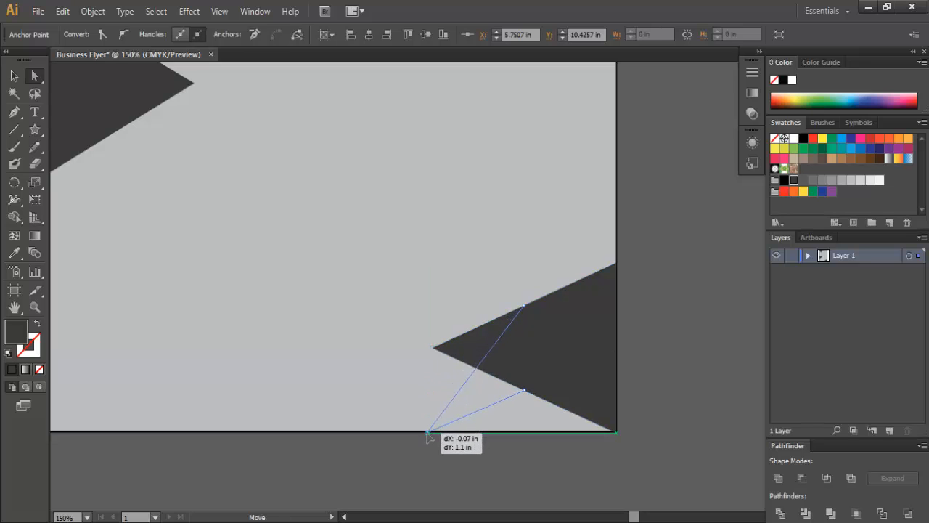
drag(426, 432, 427, 432)
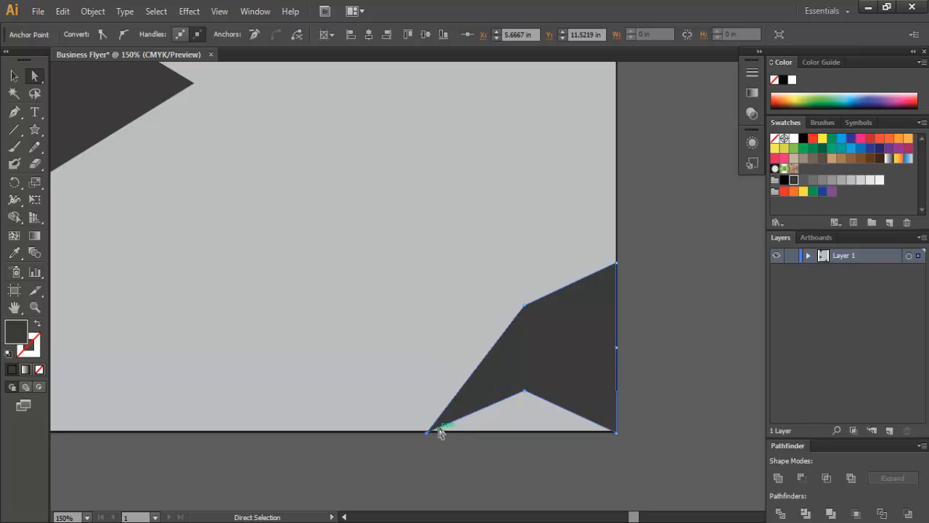
drag(524, 390, 522, 432)
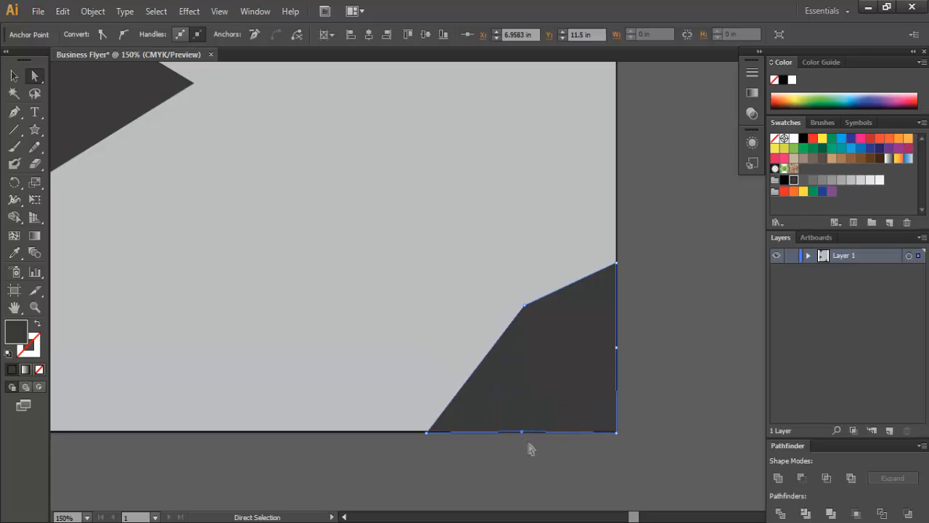
- Delete the upper-left anchor to turn the shape into a bottom corner triangle
click(632, 365)
click(581, 357)
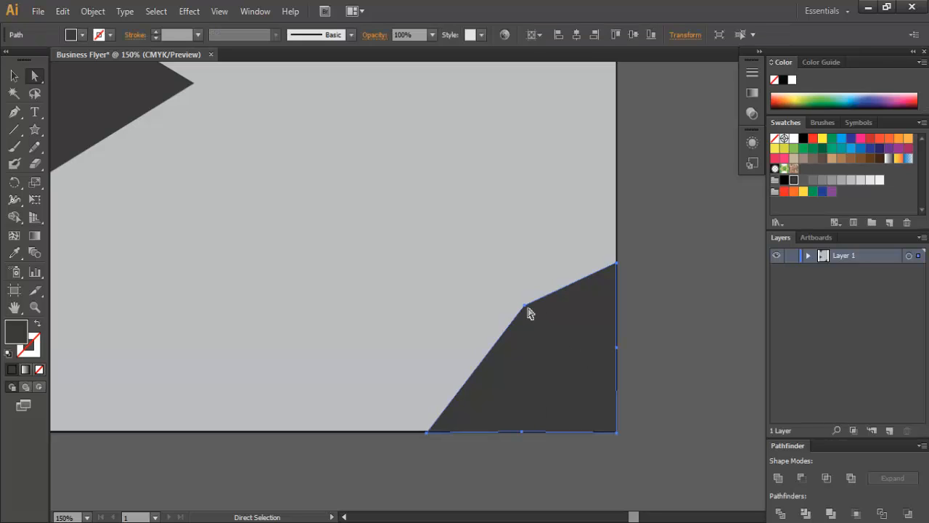
right_click(524, 308)
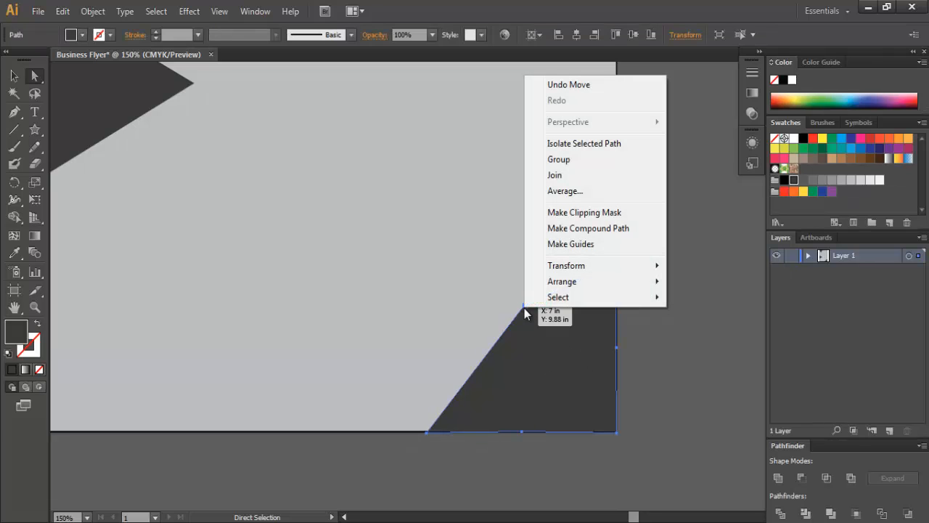
click(524, 308)
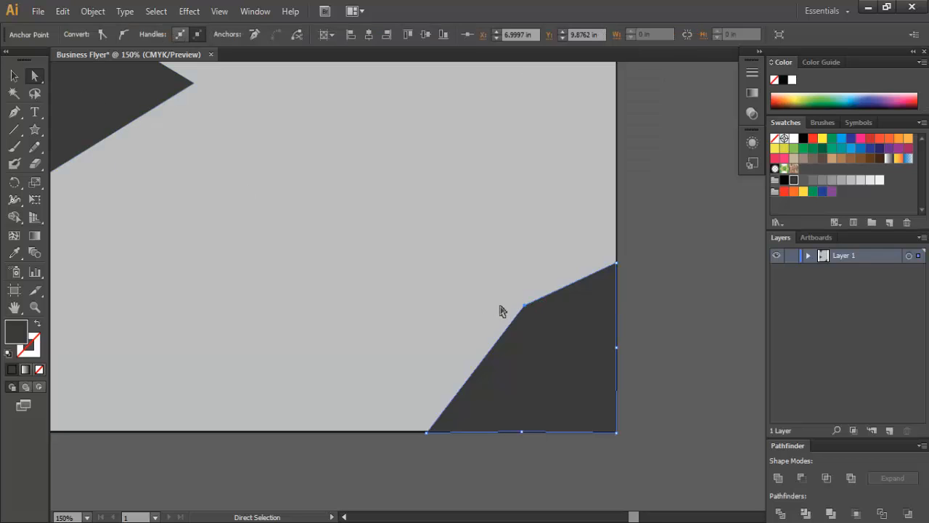
drag(512, 291, 543, 315)
key(Delete)
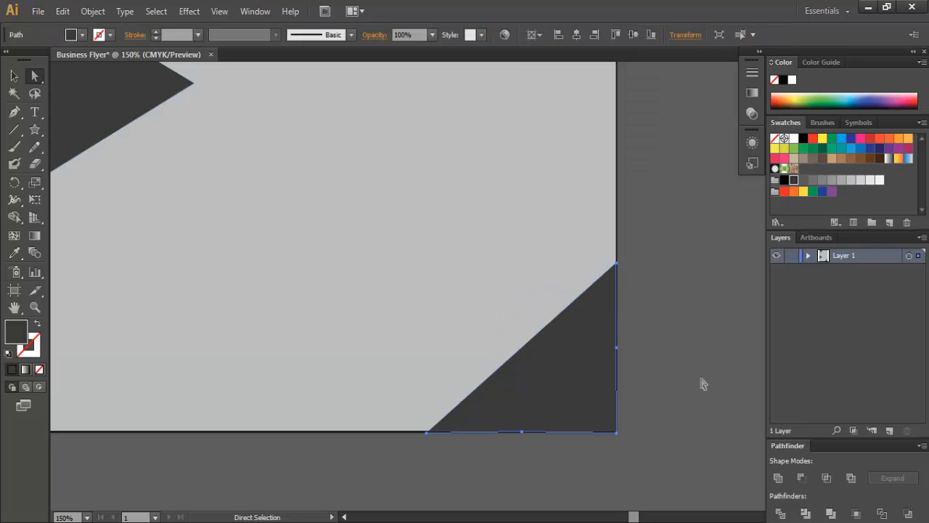
click(696, 383)
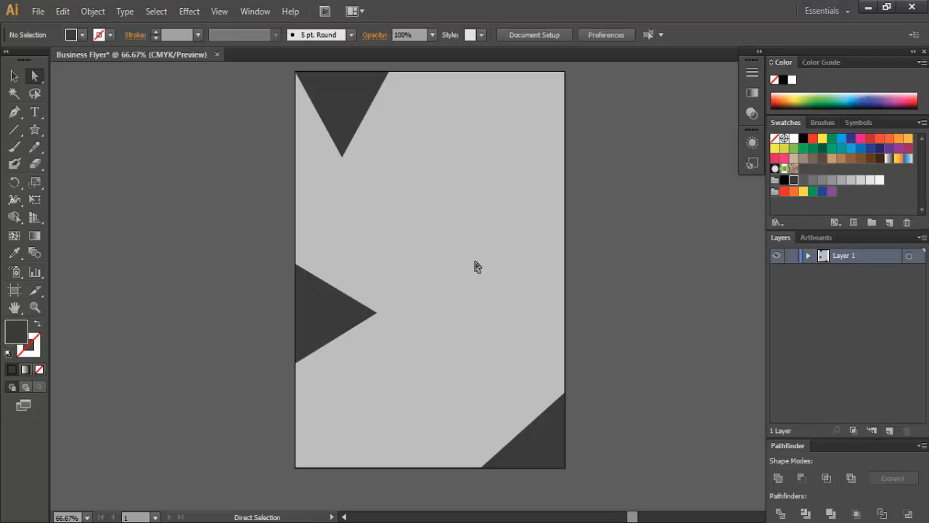
- Shorten and narrow the left-edge triangle so its tip sits closer to the edge
click(356, 311)
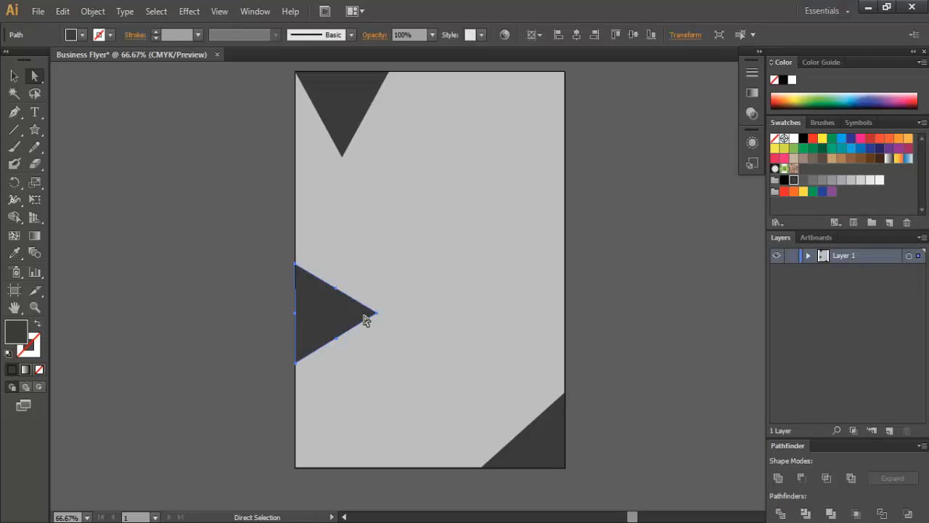
click(14, 76)
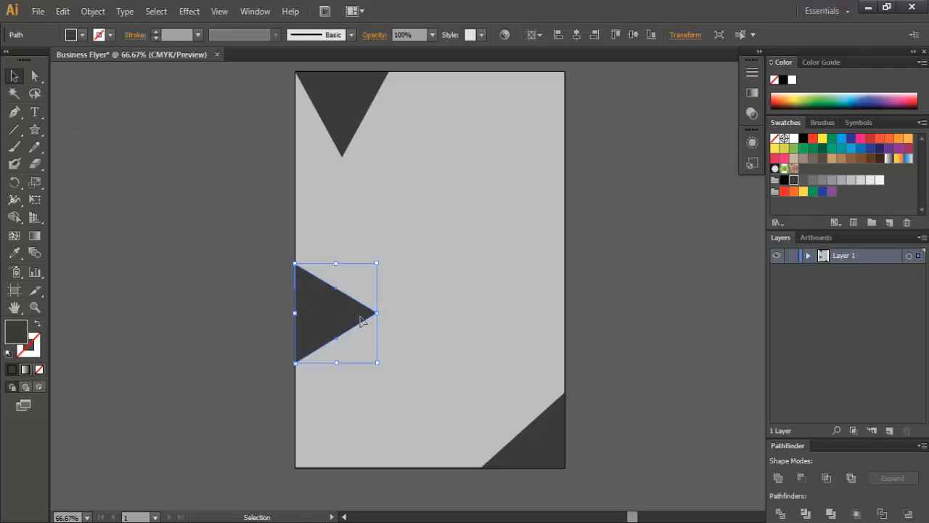
drag(334, 263, 335, 284)
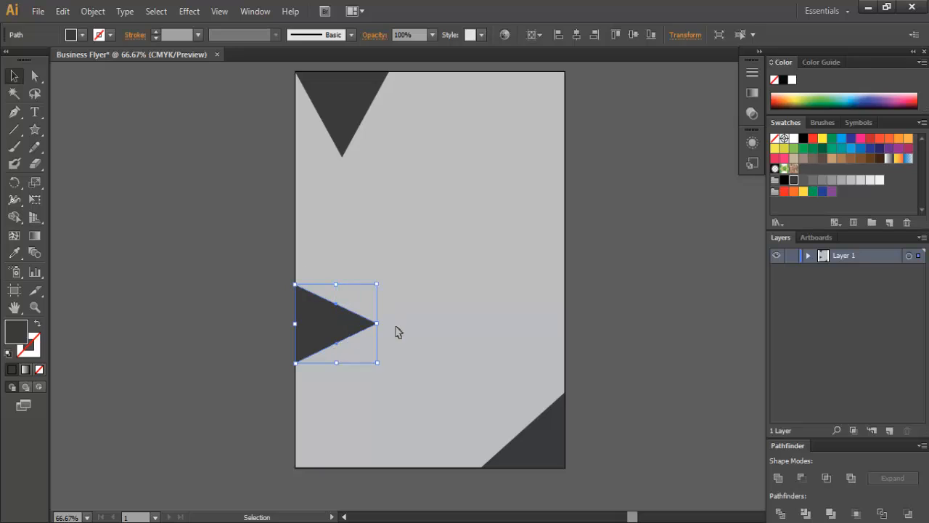
drag(376, 323, 358, 324)
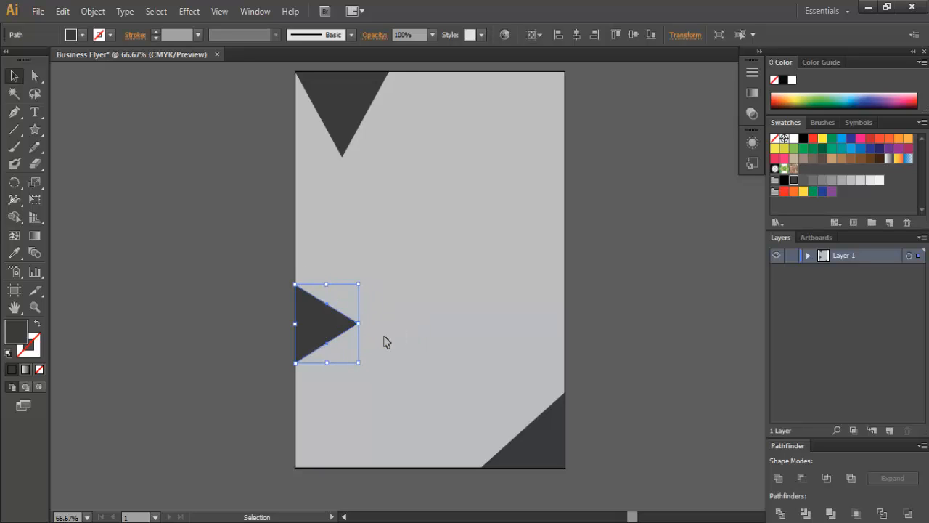
click(655, 336)
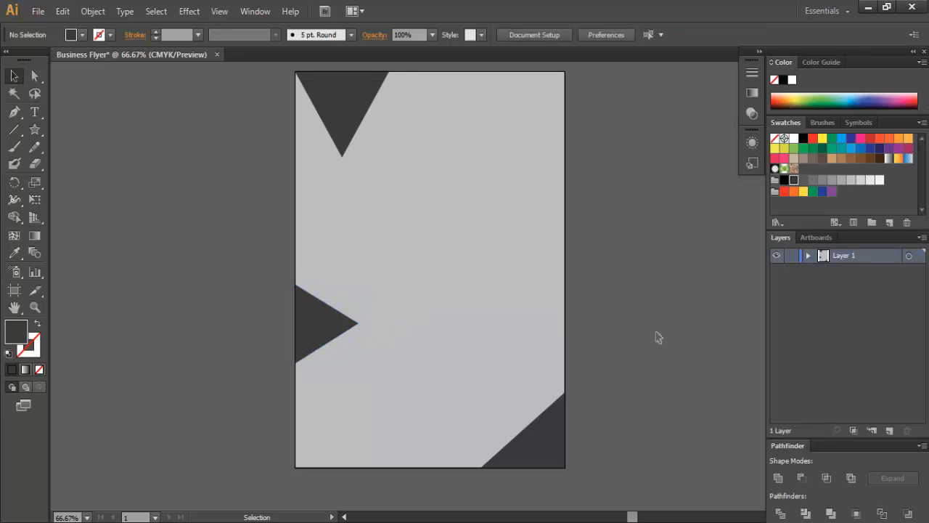
scroll(656, 336, up, 2)
- Scale the top triangle wider and much longer downward
click(354, 159)
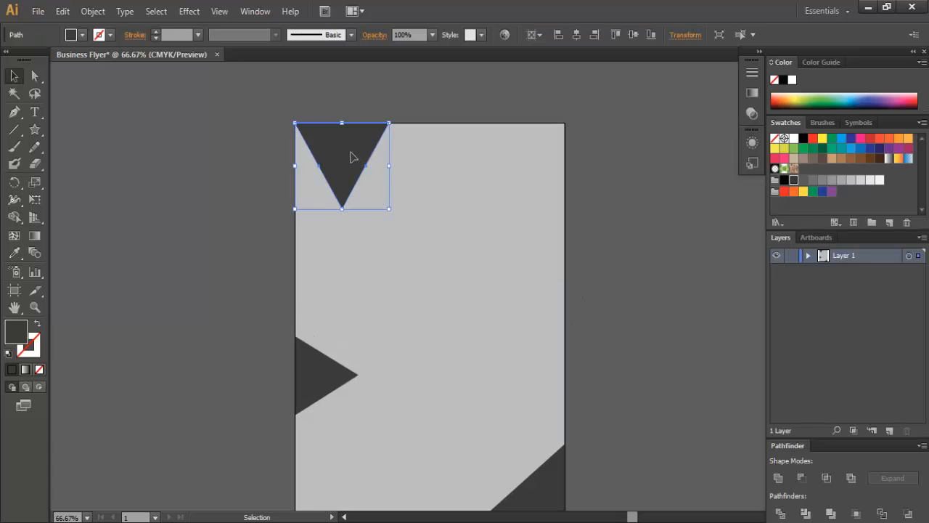
drag(389, 165, 469, 166)
drag(383, 209, 384, 277)
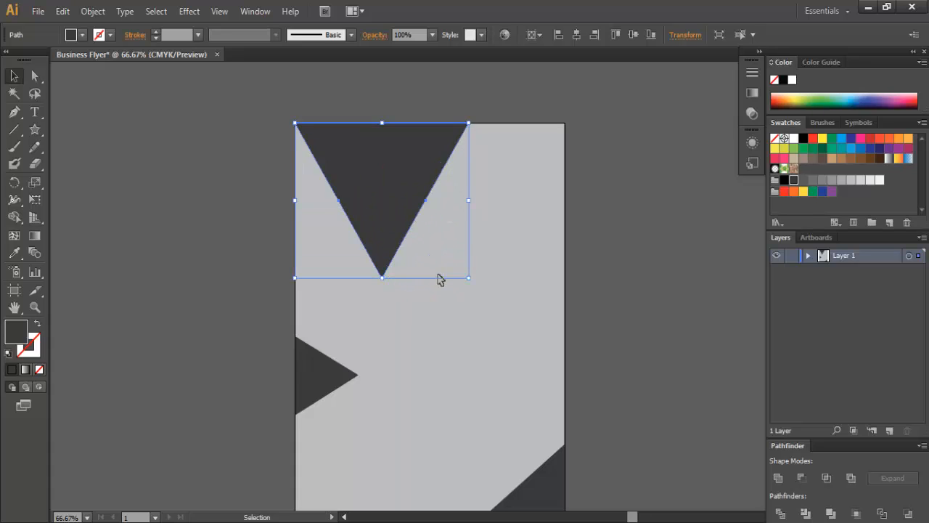
drag(470, 201, 459, 201)
- Move its bottom anchor onto the left edge to form a diagonal top-left wedge
key(a)
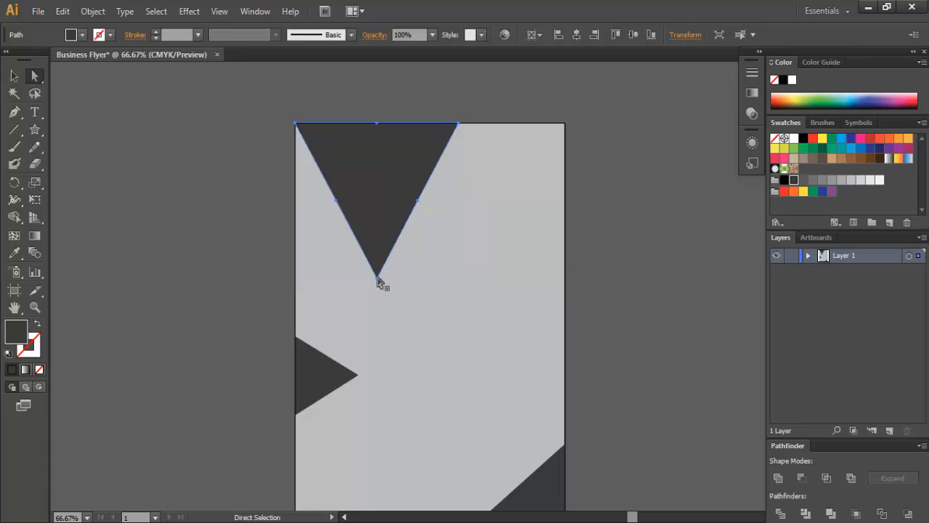
drag(376, 277, 298, 315)
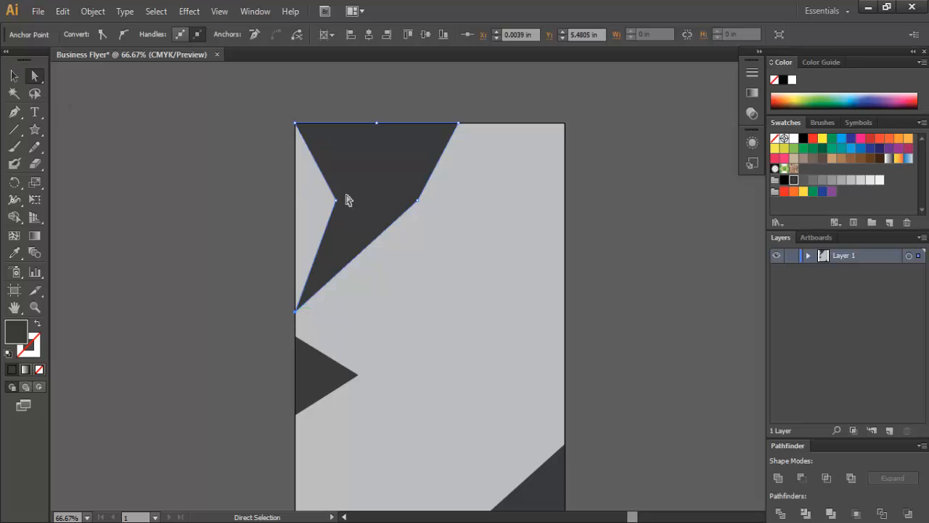
drag(321, 186, 403, 196)
right_click(419, 206)
click(626, 225)
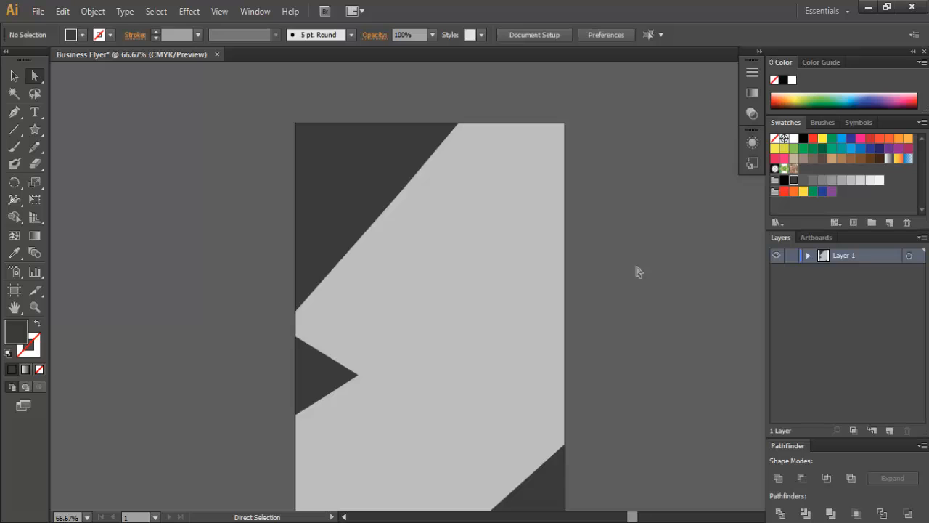
scroll(649, 370, down, 1)
- Draw a wide rectangle across the upper flyer and move it up and right
key(v)
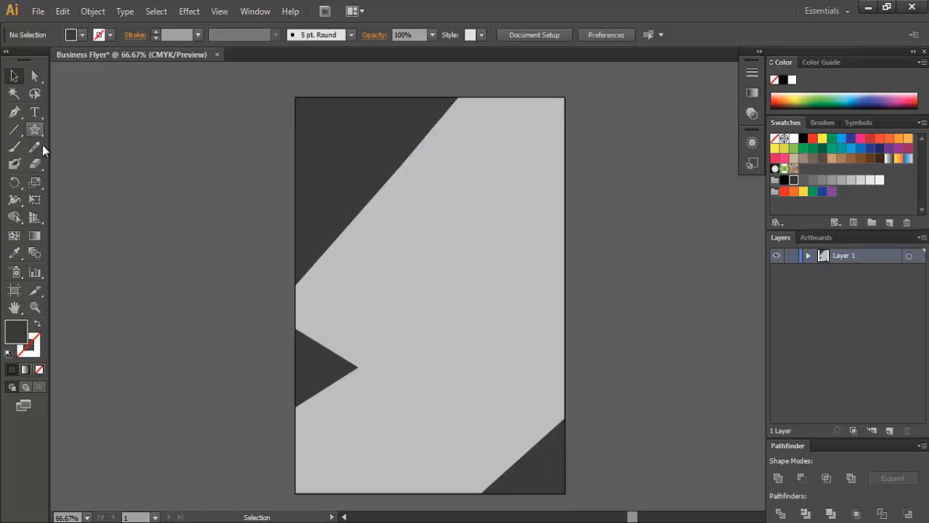
click(41, 132)
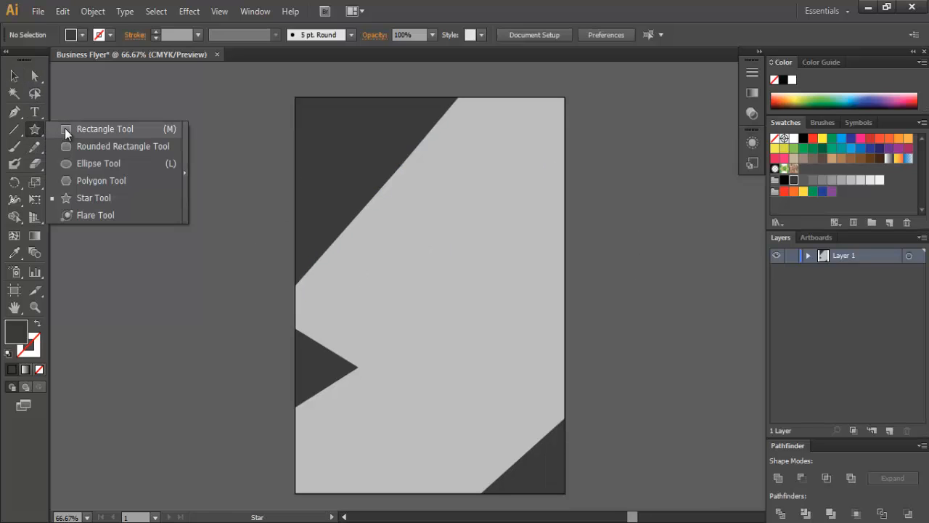
click(65, 129)
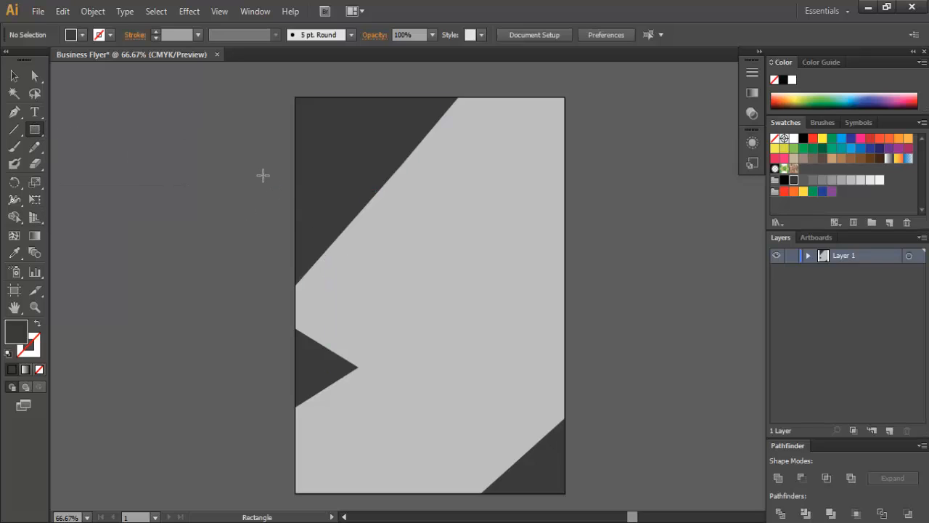
drag(263, 175, 506, 279)
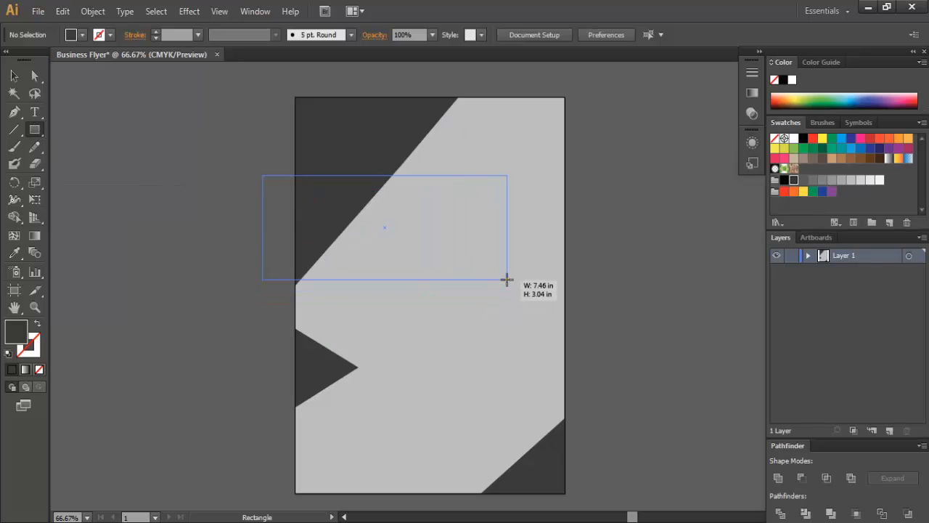
drag(507, 279, 507, 277)
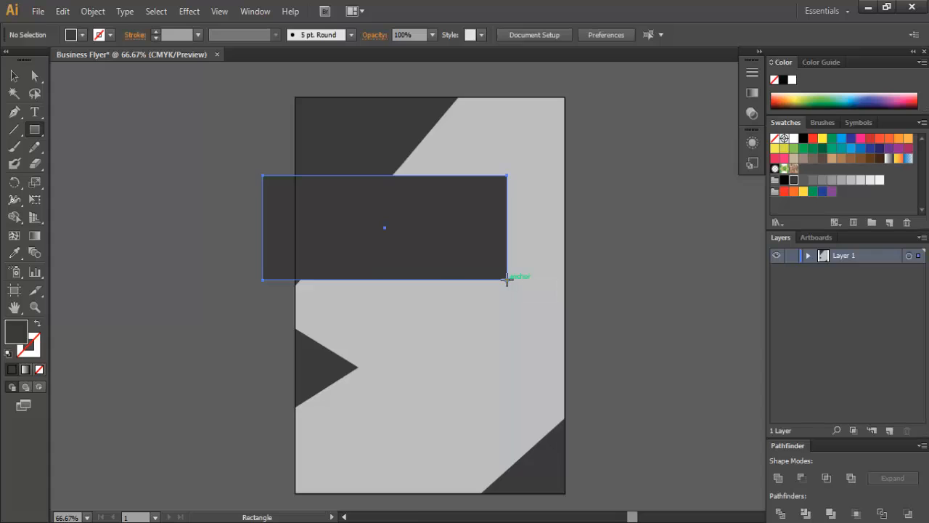
click(14, 75)
drag(448, 211, 467, 152)
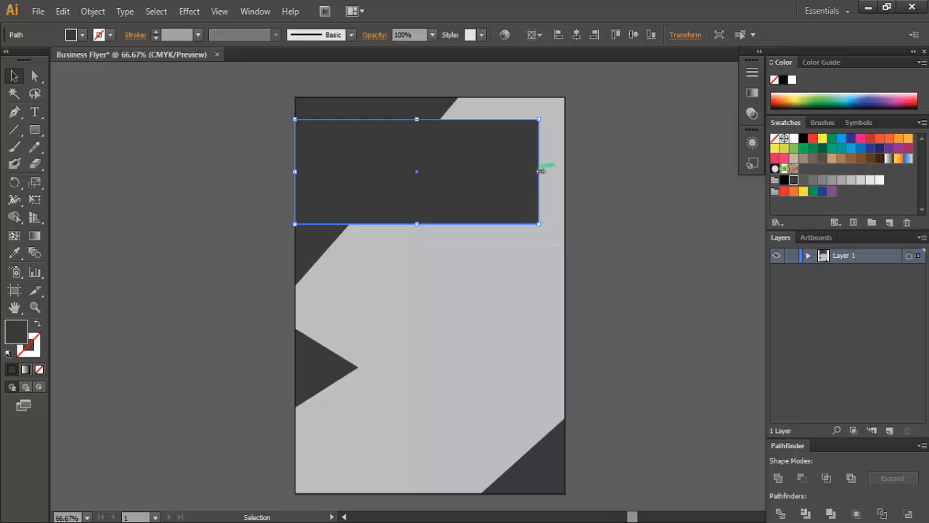
- Narrow the rectangle and slide its bottom-right anchor left to slant the right edge
drag(539, 171, 507, 172)
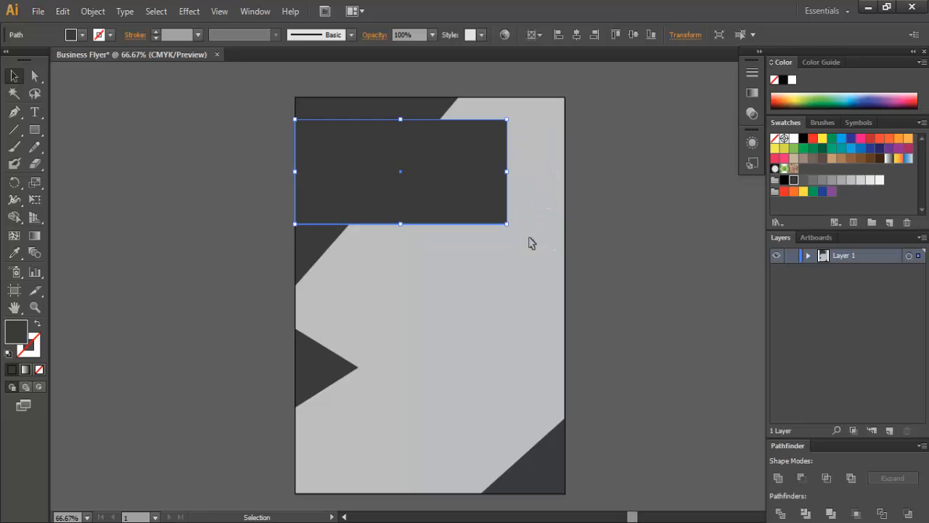
click(620, 240)
click(476, 199)
click(35, 75)
drag(506, 224, 445, 227)
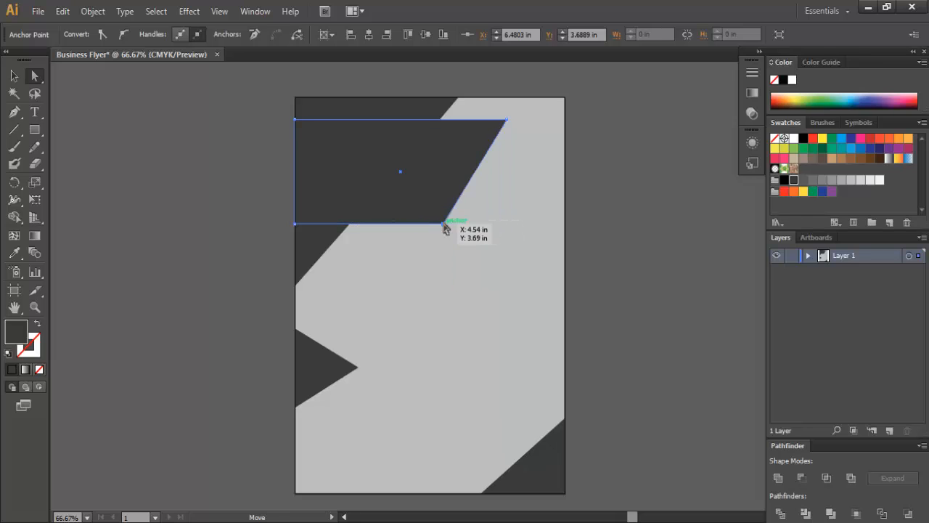
click(16, 79)
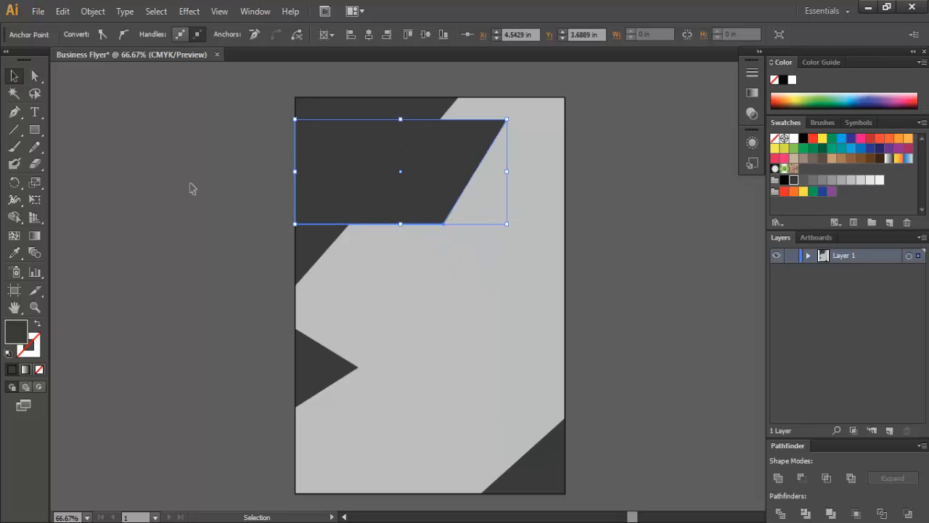
click(191, 187)
click(400, 210)
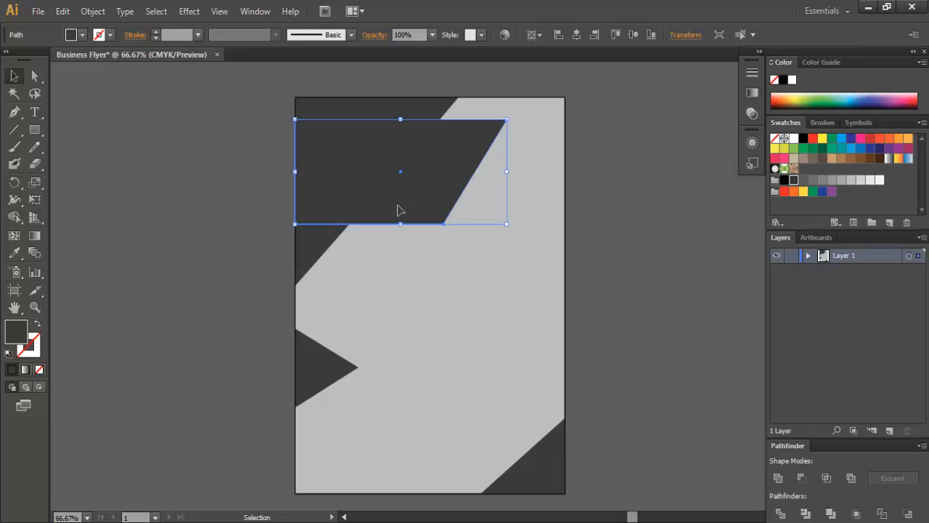
- Fill the slanted banner with the dark green swatch and raise its bottom edge
click(84, 36)
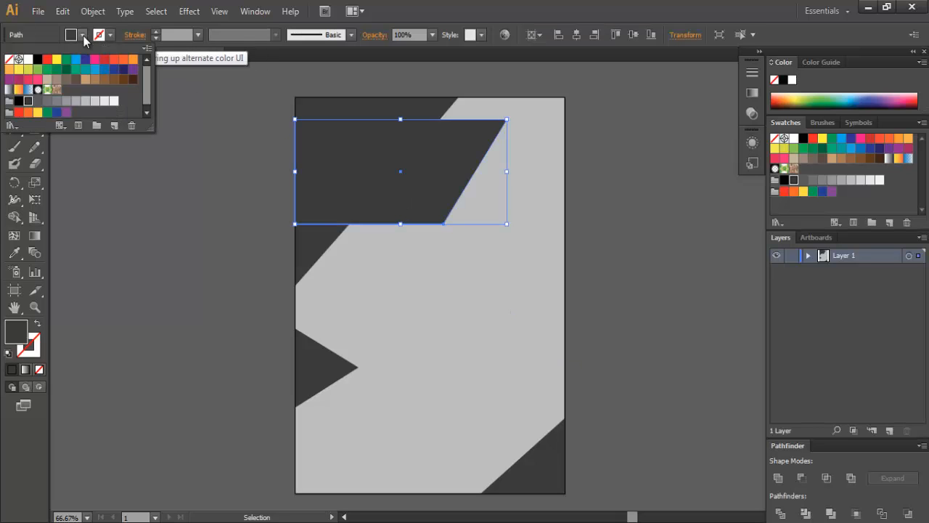
click(58, 70)
click(66, 71)
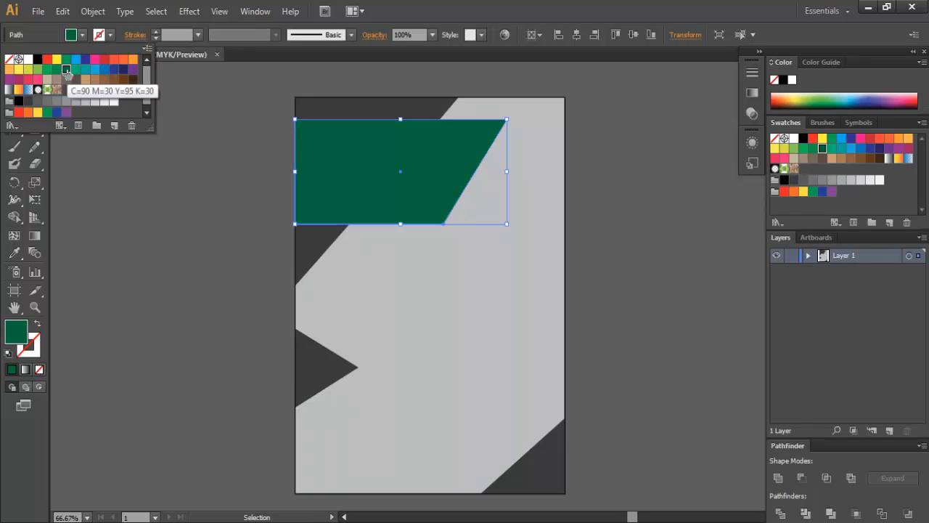
click(179, 200)
click(421, 174)
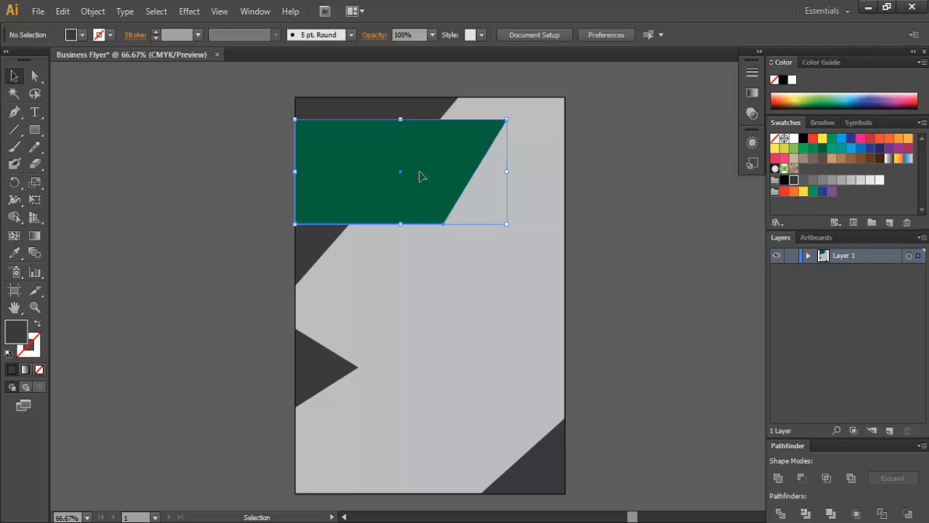
drag(400, 223, 400, 199)
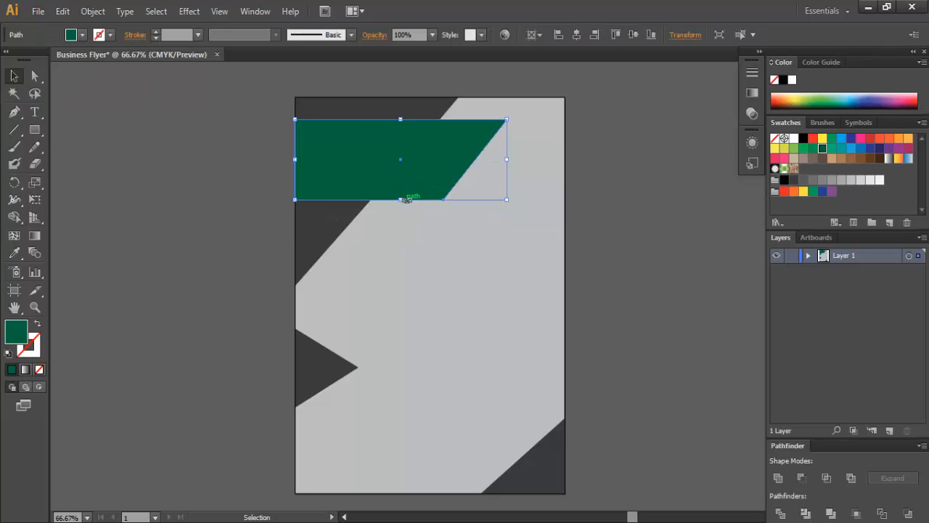
click(630, 240)
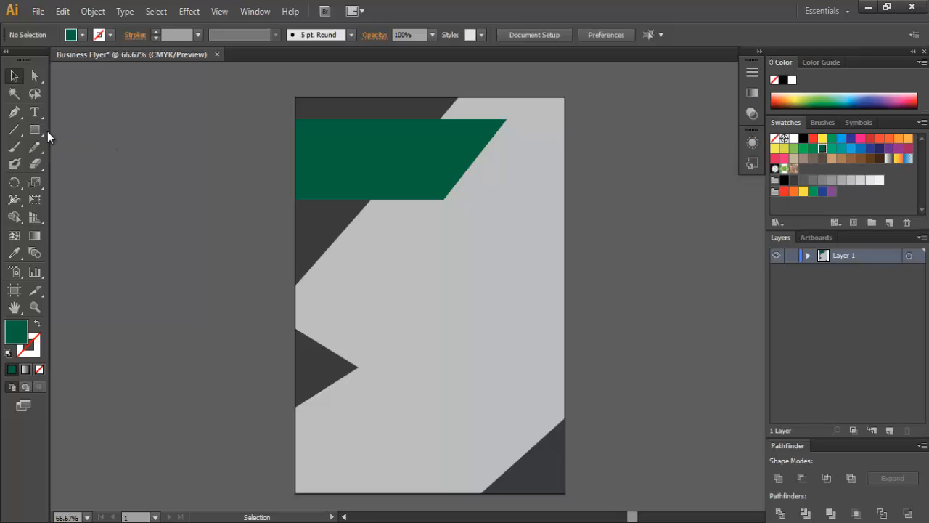
- Draw a rectangle at the top right reaching the page's right edge
drag(35, 129, 71, 130)
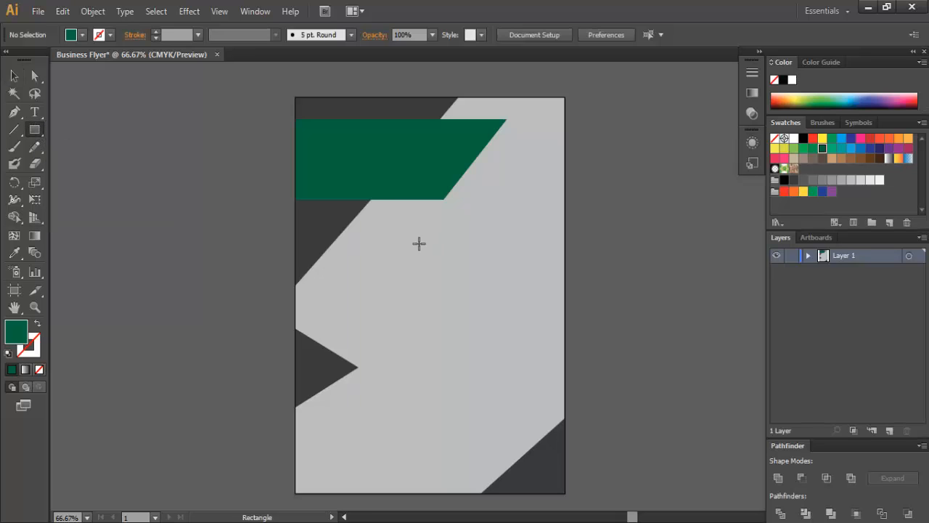
drag(418, 243, 521, 165)
click(15, 75)
drag(424, 159, 449, 159)
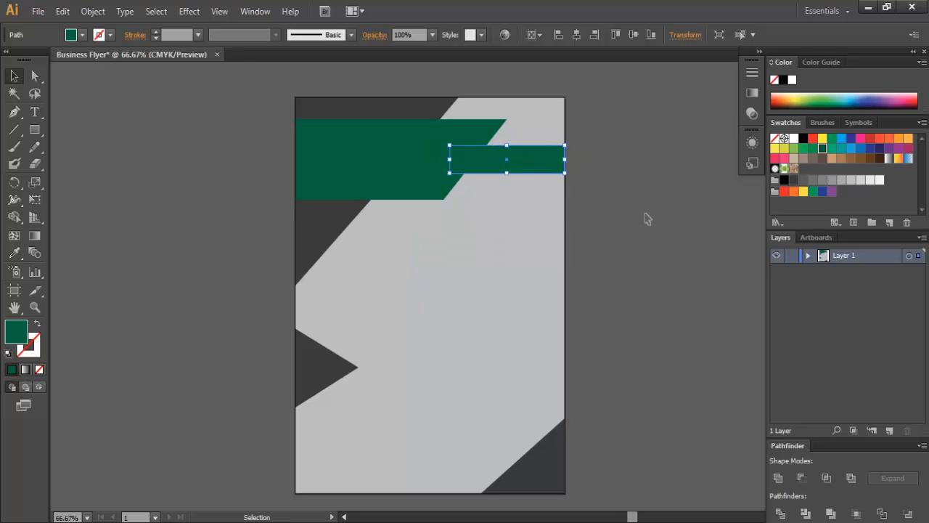
click(645, 220)
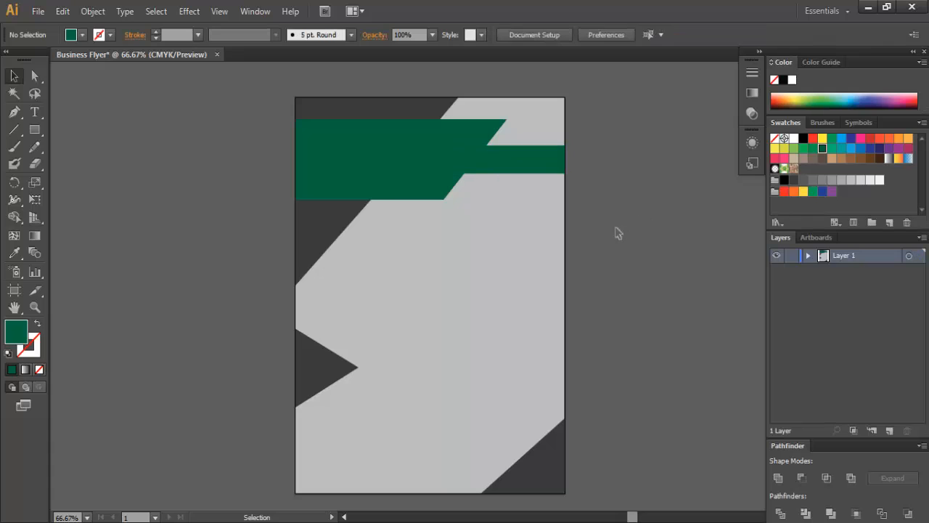
click(540, 169)
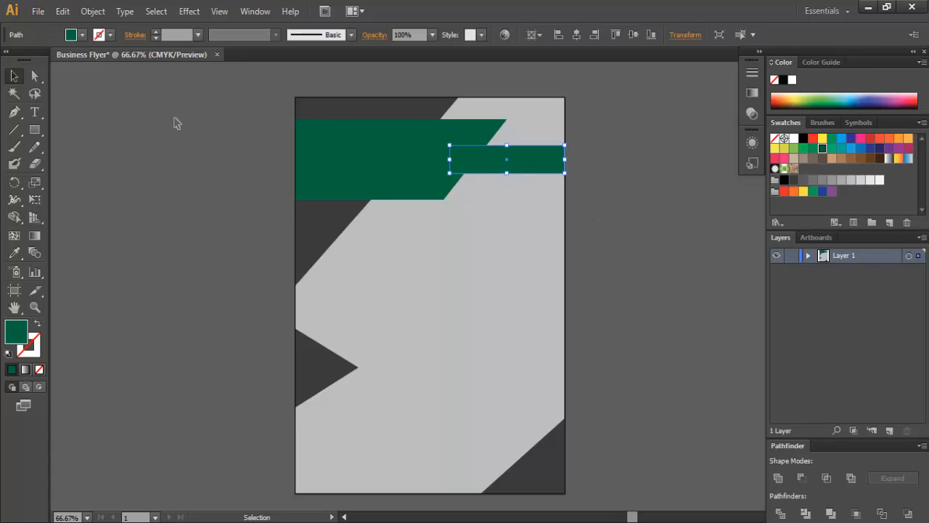
- Fill the strip dark grey and move it below the green banner in Layers
click(83, 35)
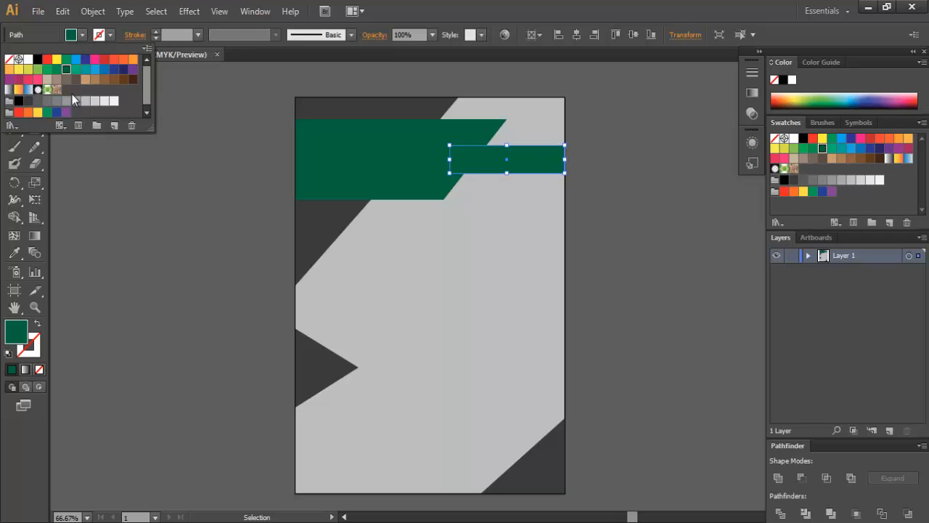
click(28, 101)
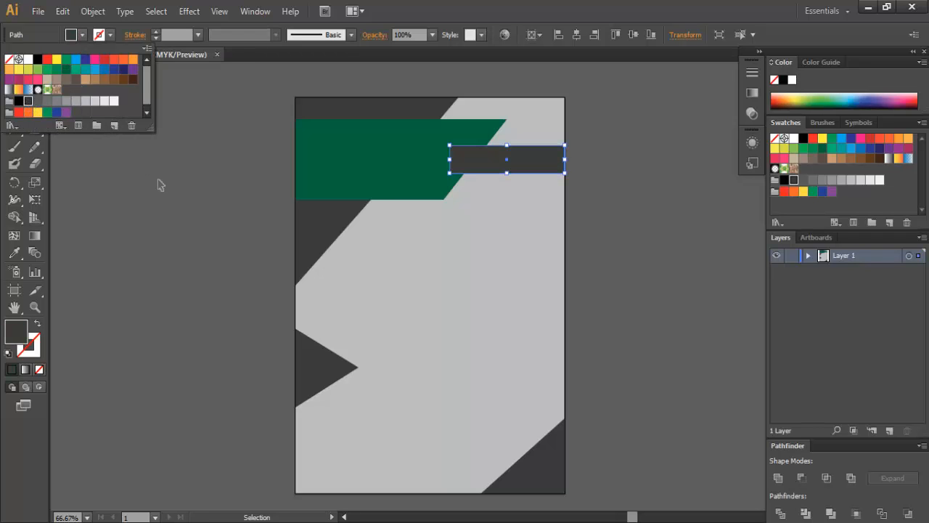
click(631, 201)
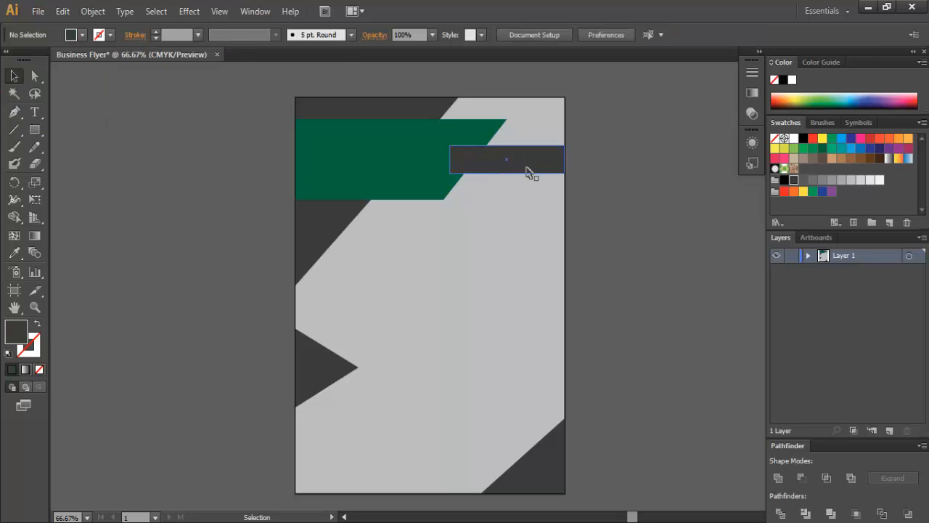
click(526, 164)
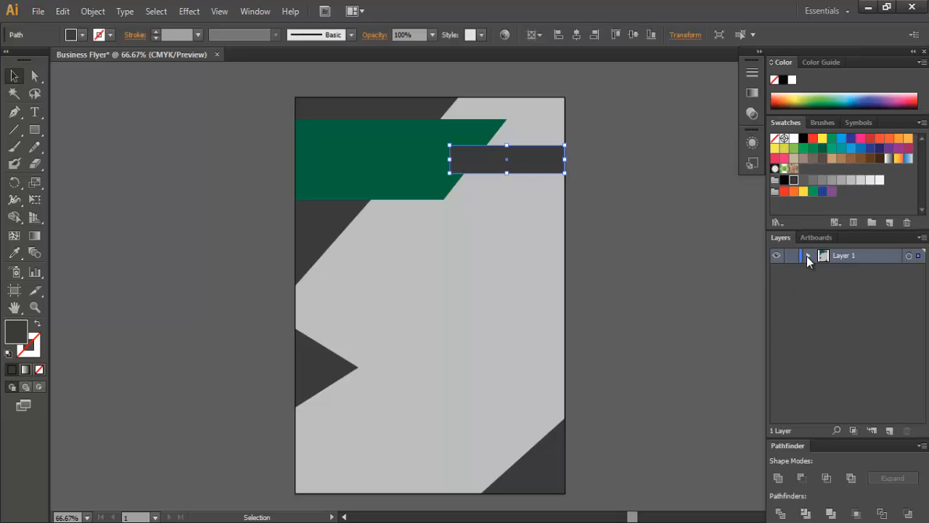
click(807, 255)
click(870, 272)
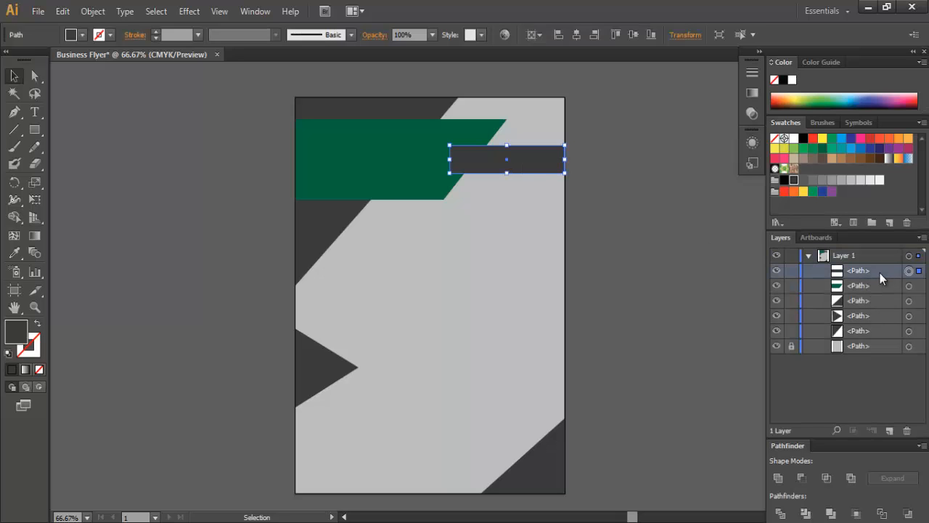
drag(880, 273, 834, 290)
click(659, 260)
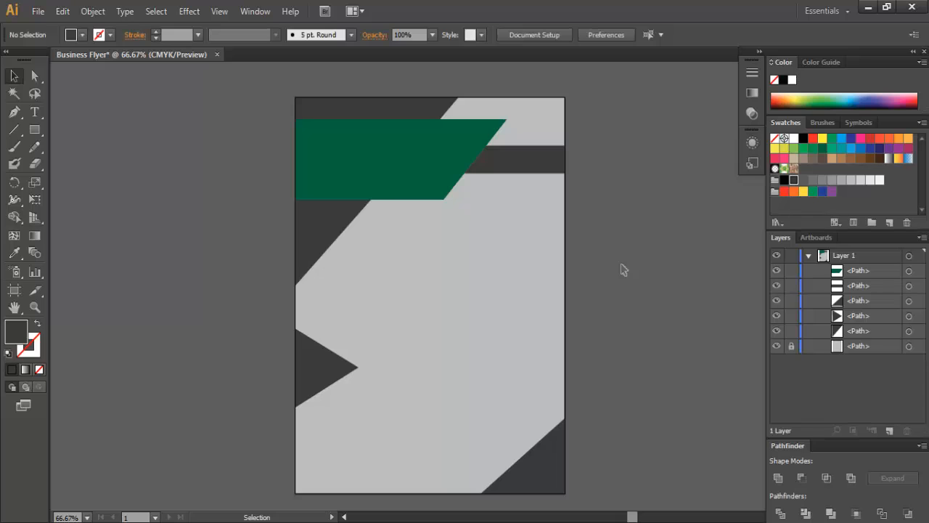
- Draw a rectangle, move it to the bottom-left corner, and widen it to 6.68 in
click(34, 129)
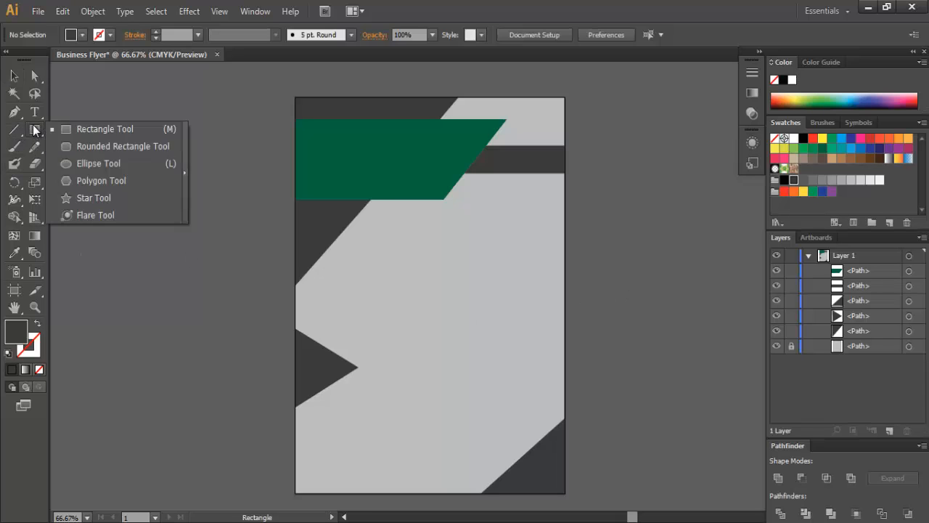
mouse_move(368, 315)
mouse_down()
mouse_move(522, 361)
mouse_move(554, 342)
mouse_up()
click(13, 76)
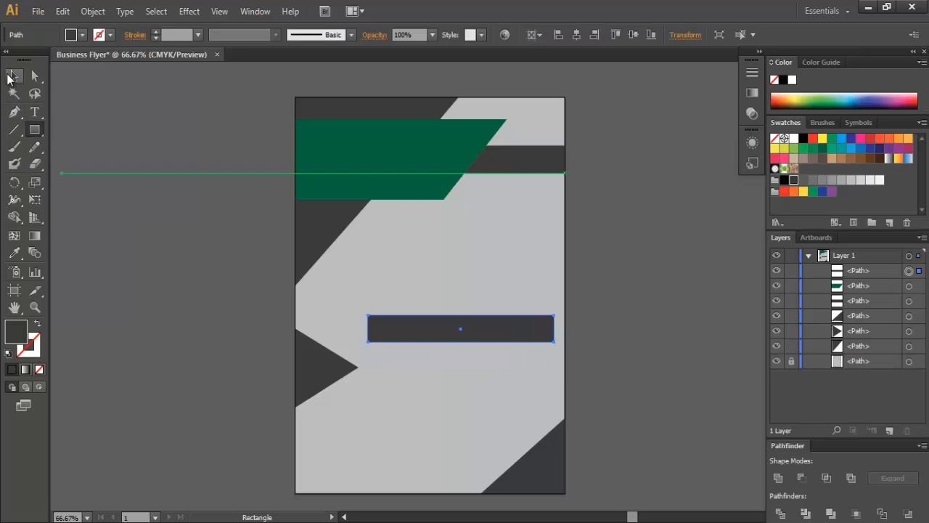
drag(429, 339, 366, 487)
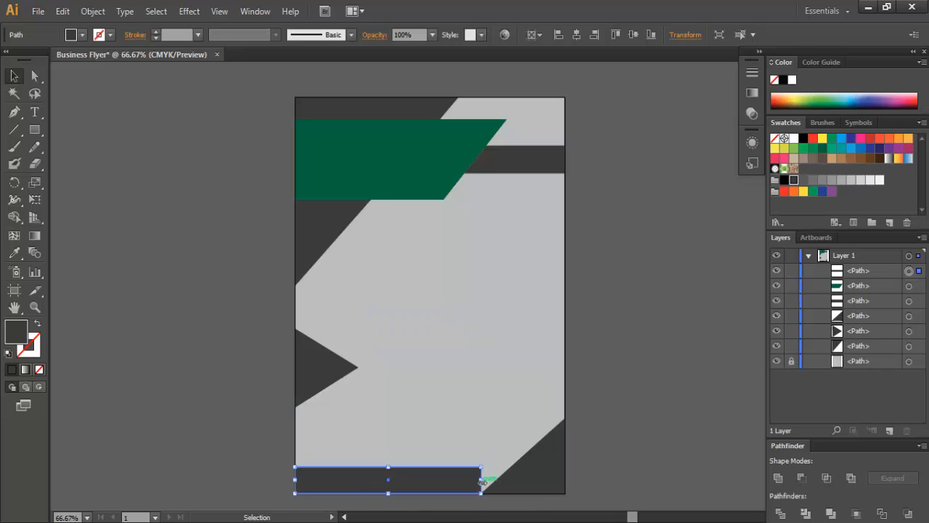
drag(480, 479, 514, 479)
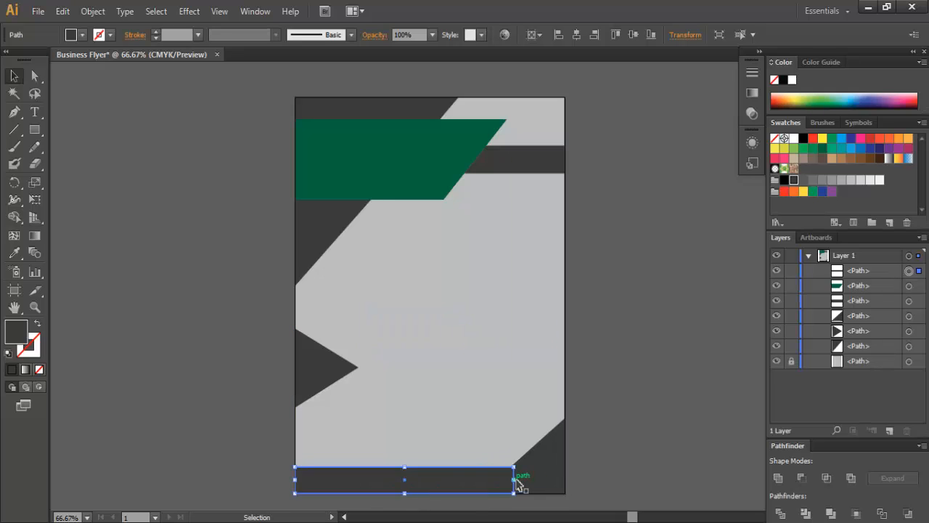
- Fill the bottom rectangle with dark green
click(83, 35)
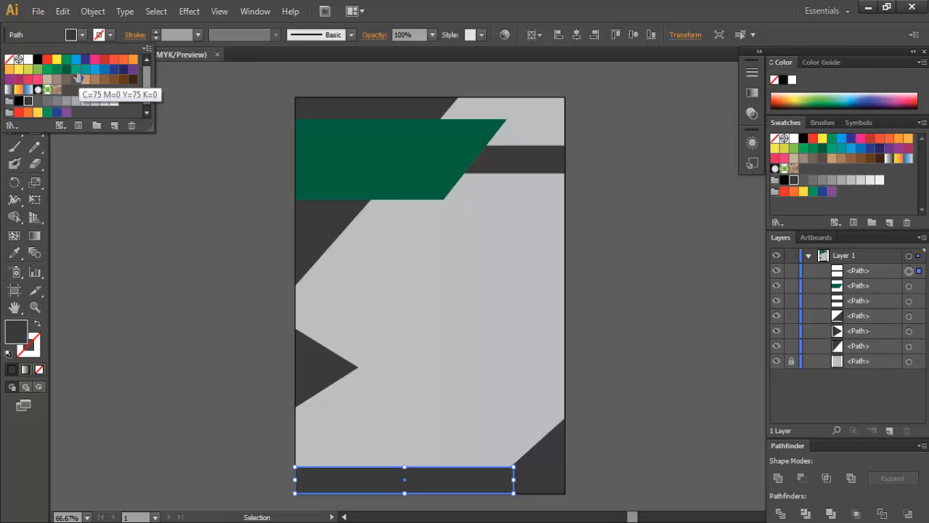
click(76, 69)
click(64, 70)
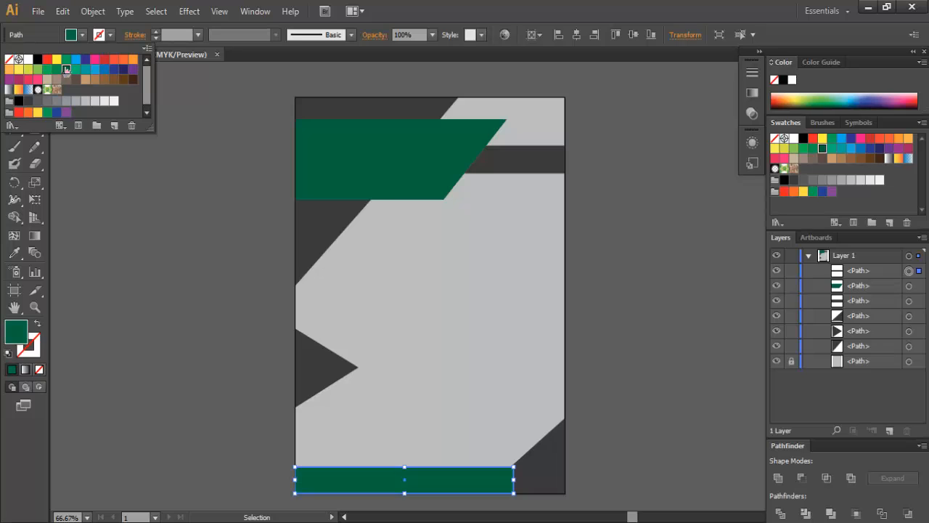
click(676, 434)
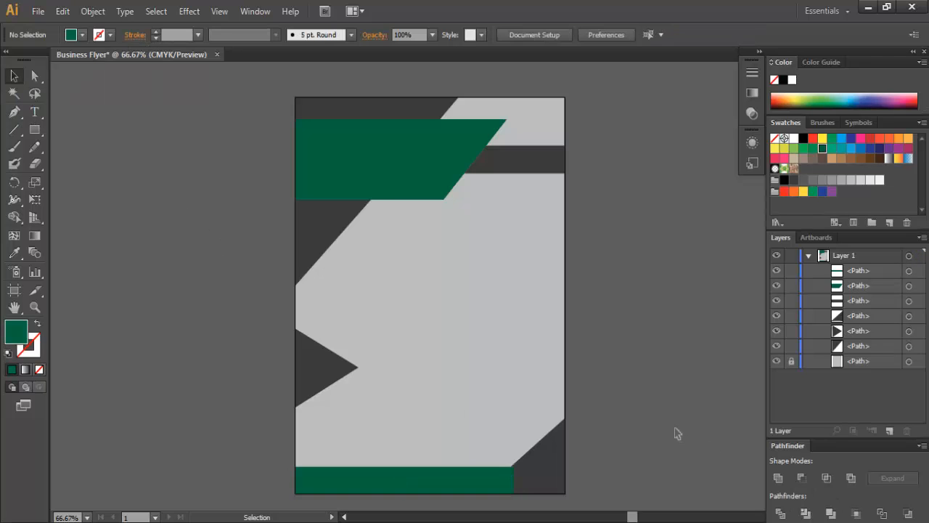
- Stretch the green bar slightly wider and move it behind the dark corner triangle in Layers
click(494, 484)
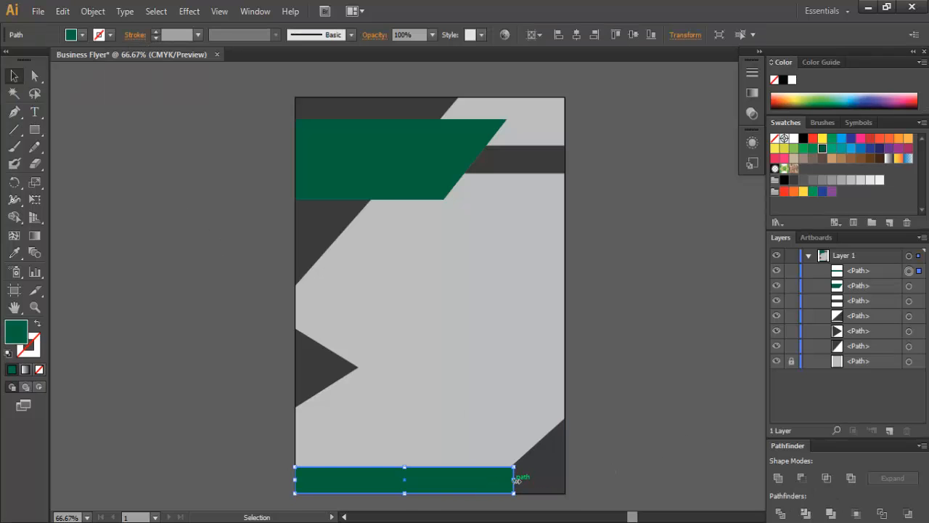
drag(515, 479, 521, 480)
click(621, 469)
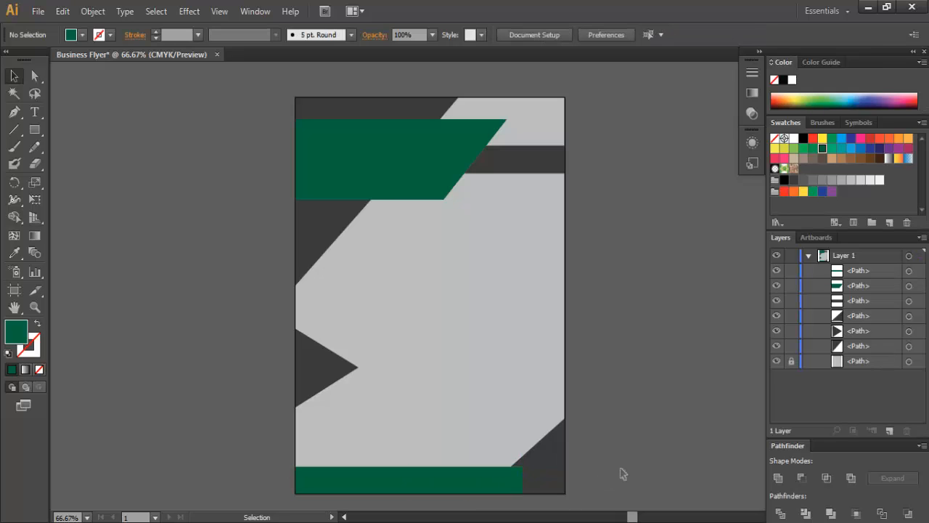
click(508, 482)
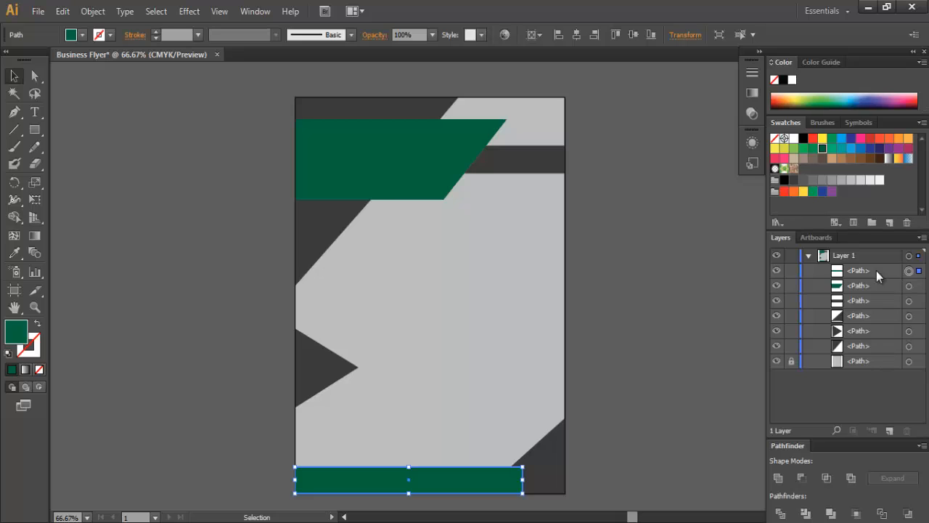
drag(877, 271, 884, 338)
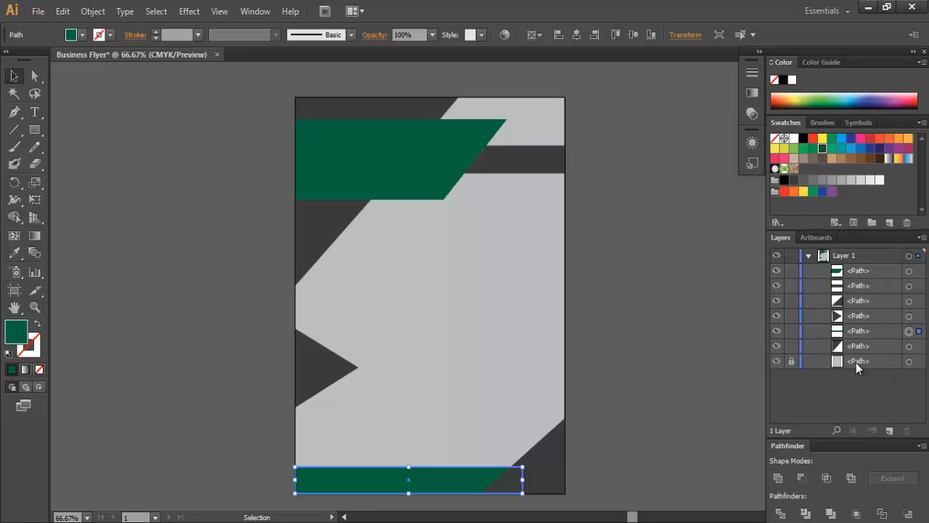
- Duplicate the bottom green bar upward and raise the copy in the layer stack
click(702, 365)
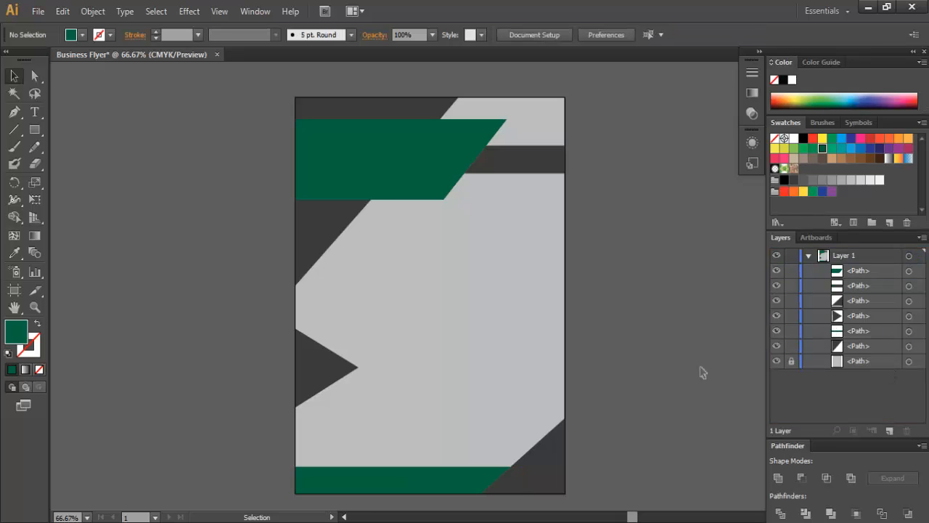
click(415, 481)
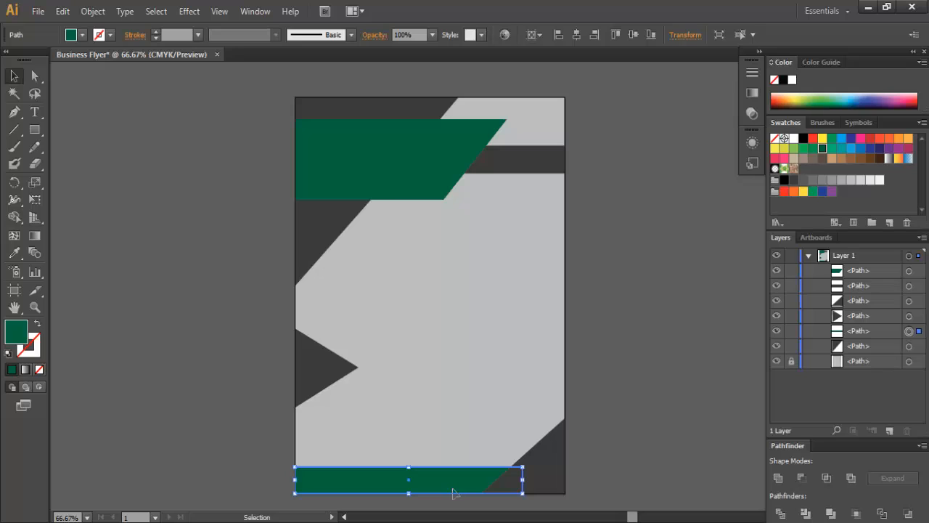
drag(453, 493, 474, 459)
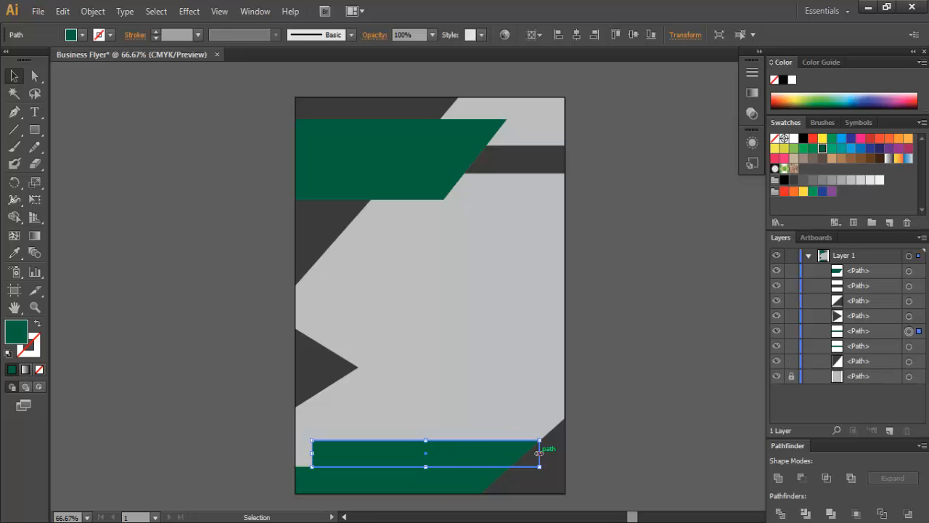
click(889, 332)
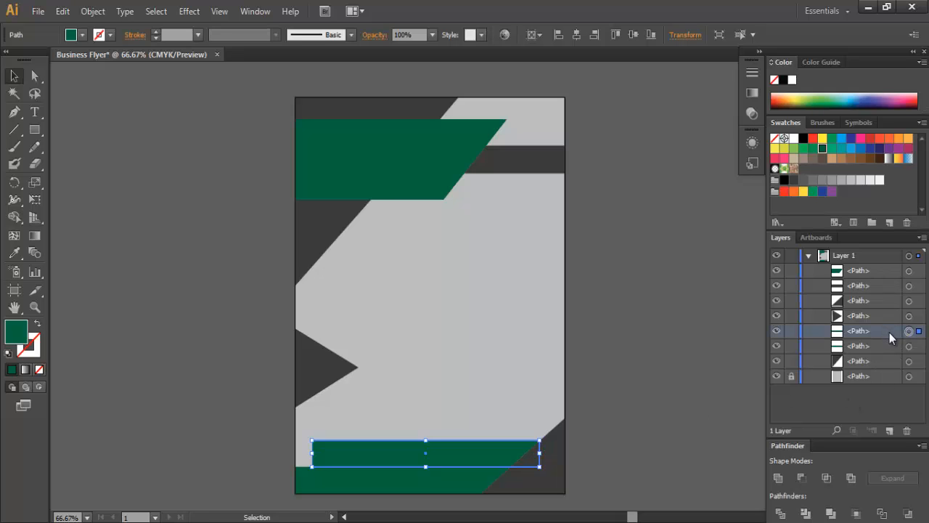
drag(889, 333, 890, 280)
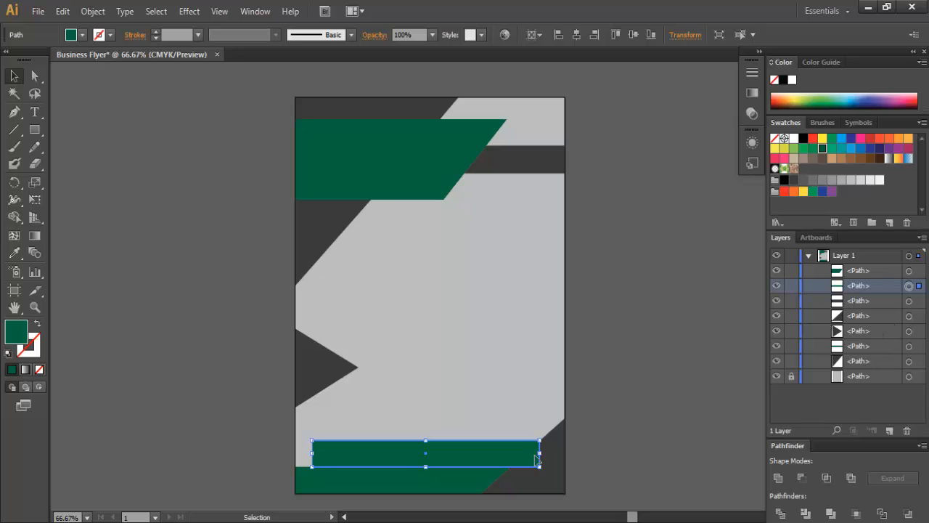
- Stretch the copied rectangle out to the right page edge
drag(537, 459, 565, 460)
click(607, 459)
click(545, 459)
click(606, 461)
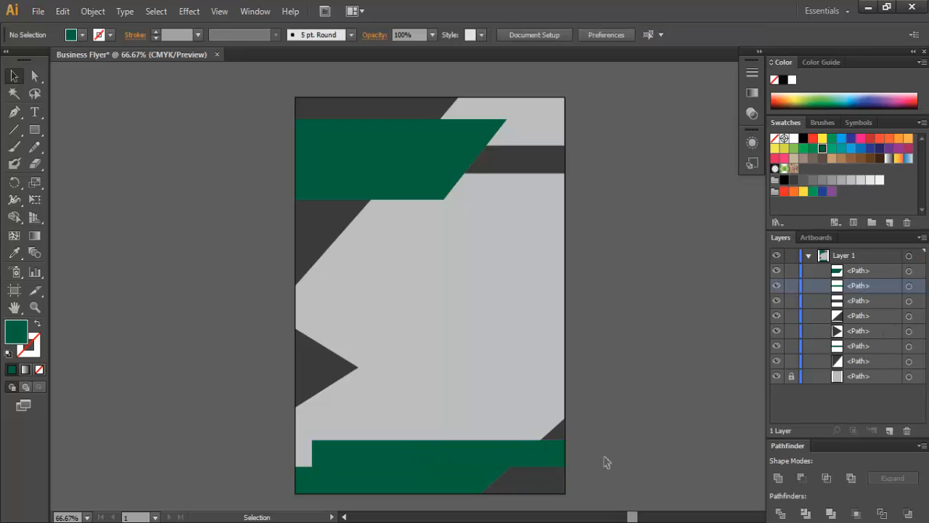
click(510, 461)
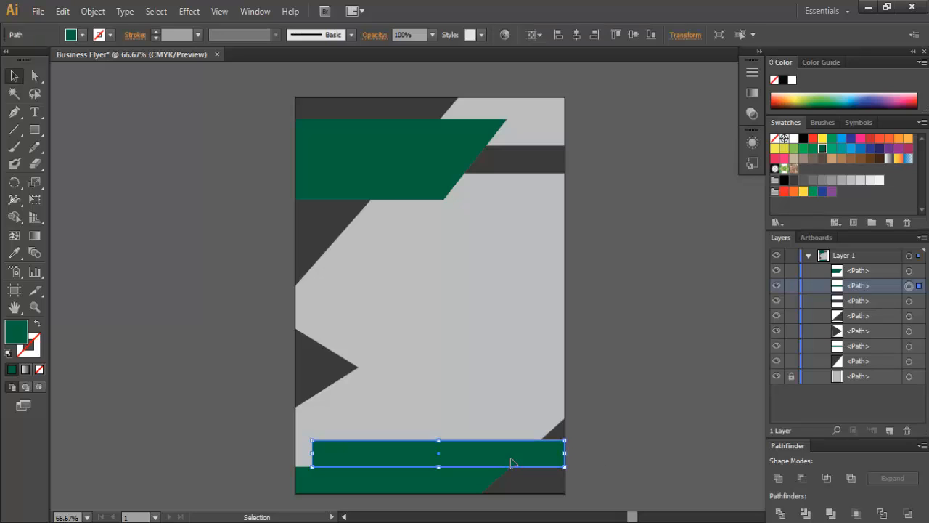
- Fill the copied rectangle with blue
click(82, 34)
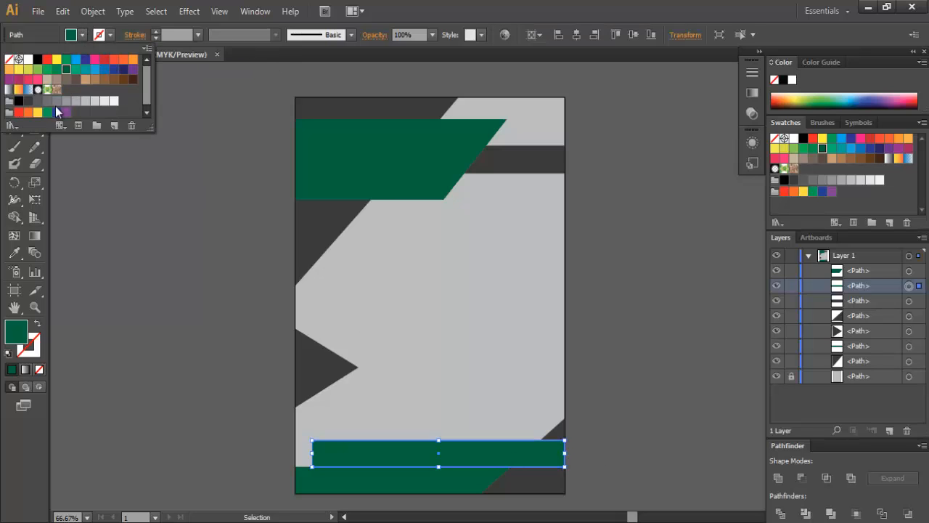
click(104, 71)
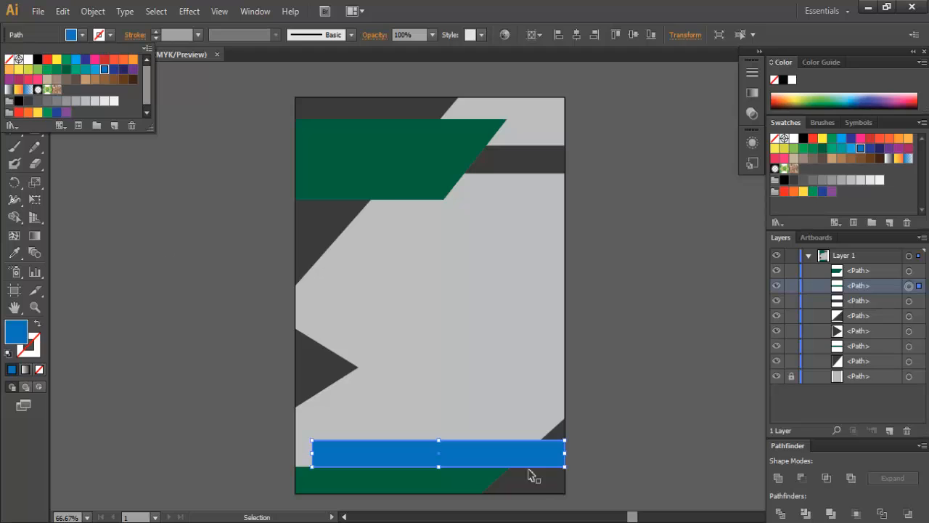
click(518, 449)
click(82, 35)
click(692, 344)
click(671, 421)
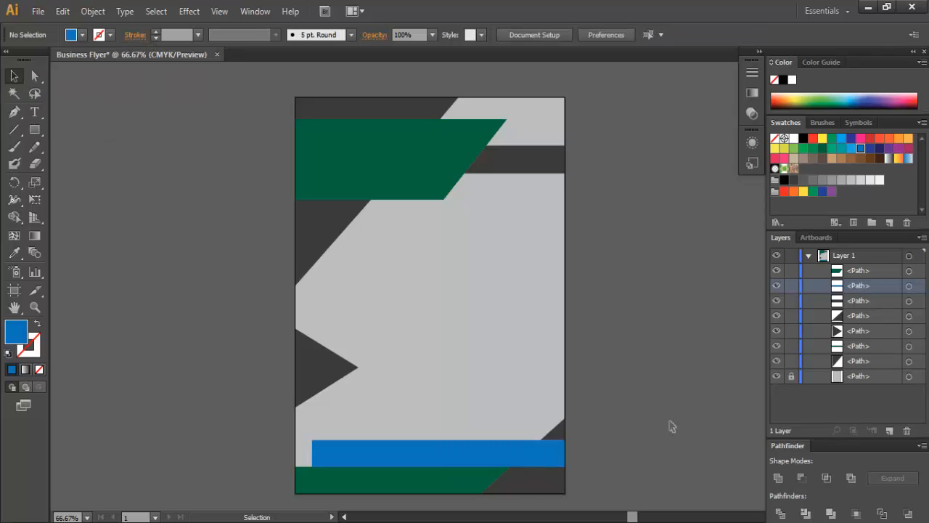
- Move the blue band's top-left anchor point to slant its left end
click(439, 453)
click(34, 75)
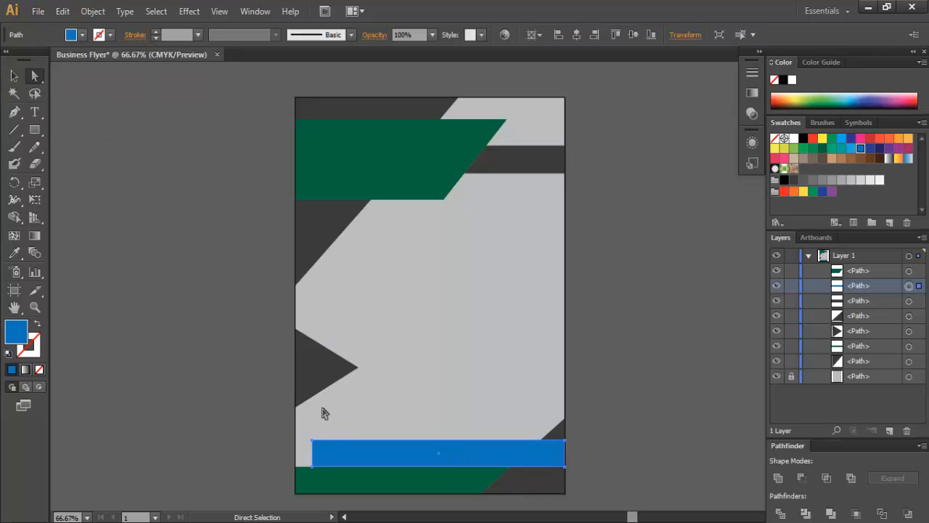
drag(313, 440, 339, 440)
click(313, 440)
click(598, 454)
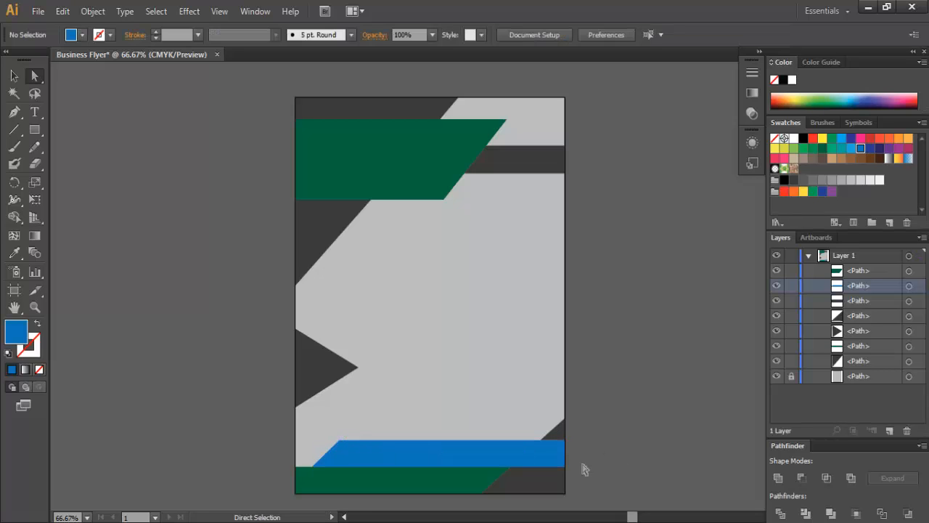
click(547, 452)
click(598, 457)
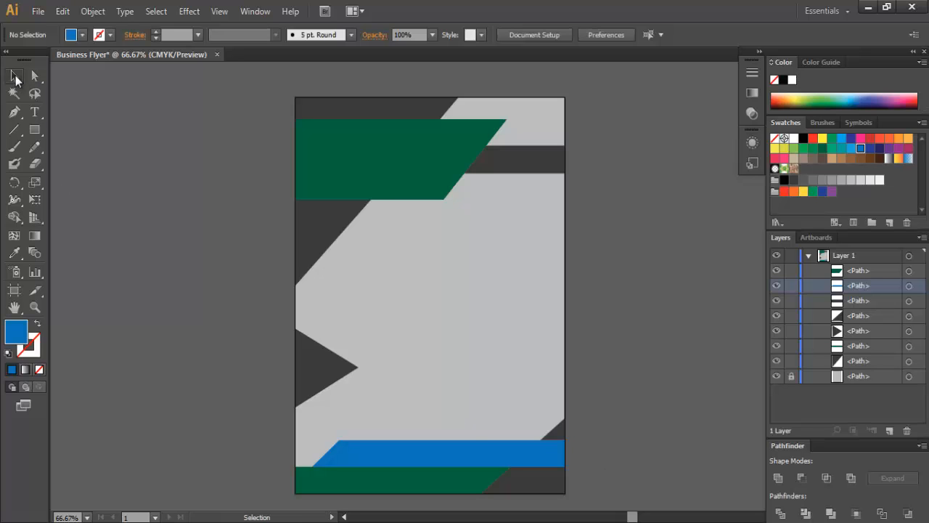
- Draw a thin white rounded rectangle and move it onto the bottom bands
drag(36, 129, 65, 129)
drag(414, 369, 554, 374)
click(81, 38)
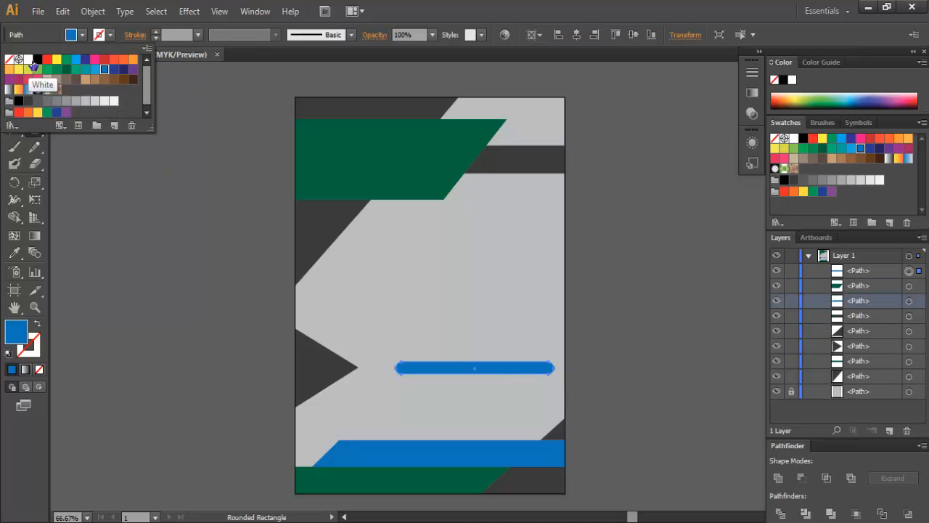
click(28, 60)
click(14, 77)
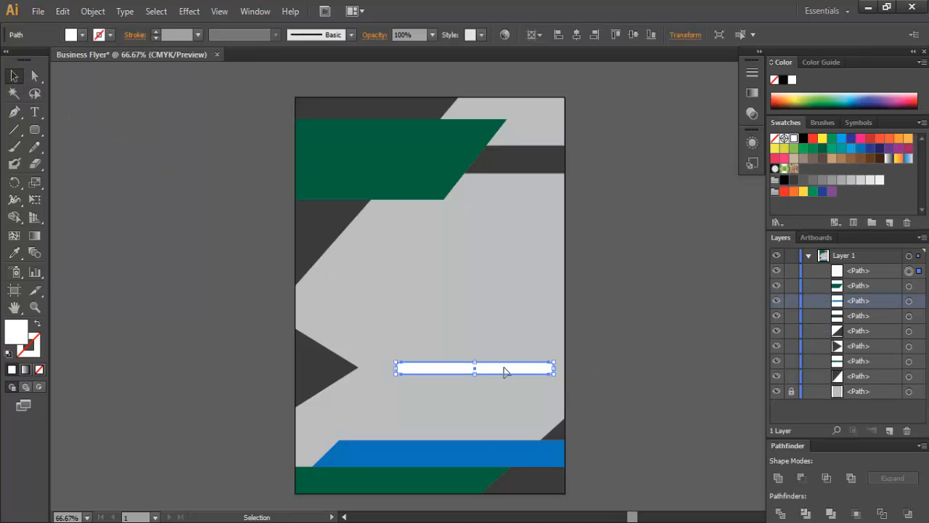
drag(504, 369, 438, 467)
- Change the rounded bar's fill to grey K=40
click(628, 437)
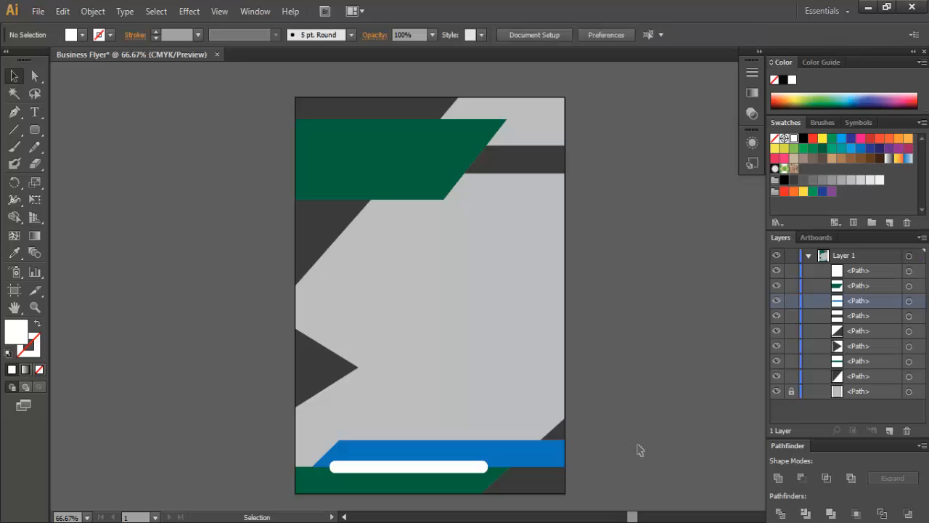
click(439, 470)
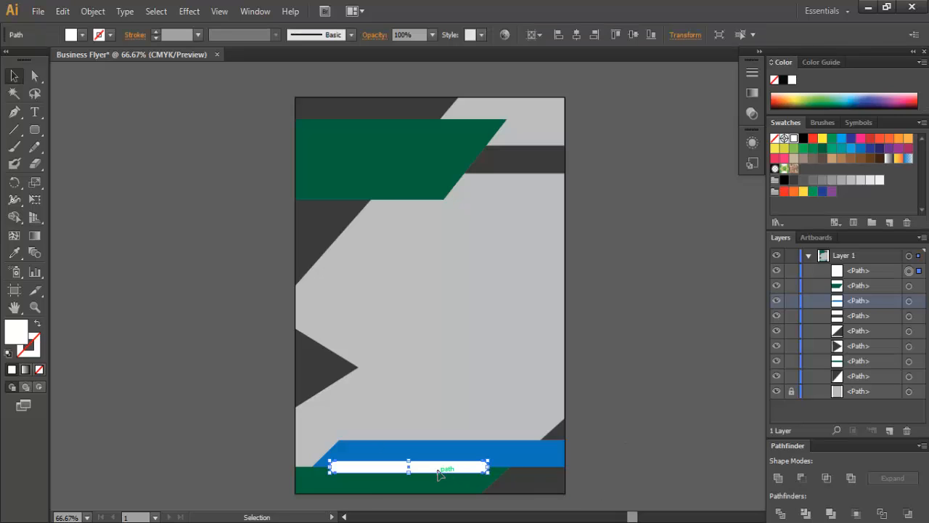
click(82, 34)
click(76, 101)
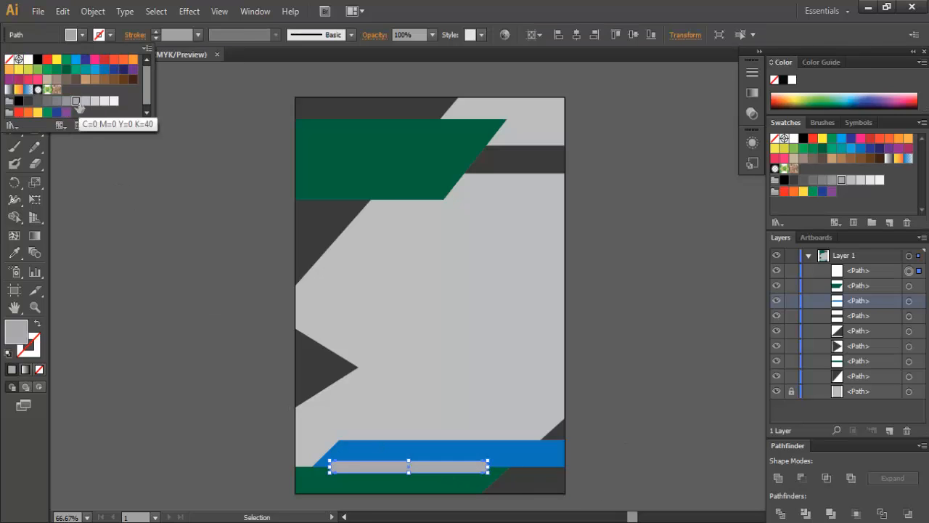
click(162, 210)
click(671, 385)
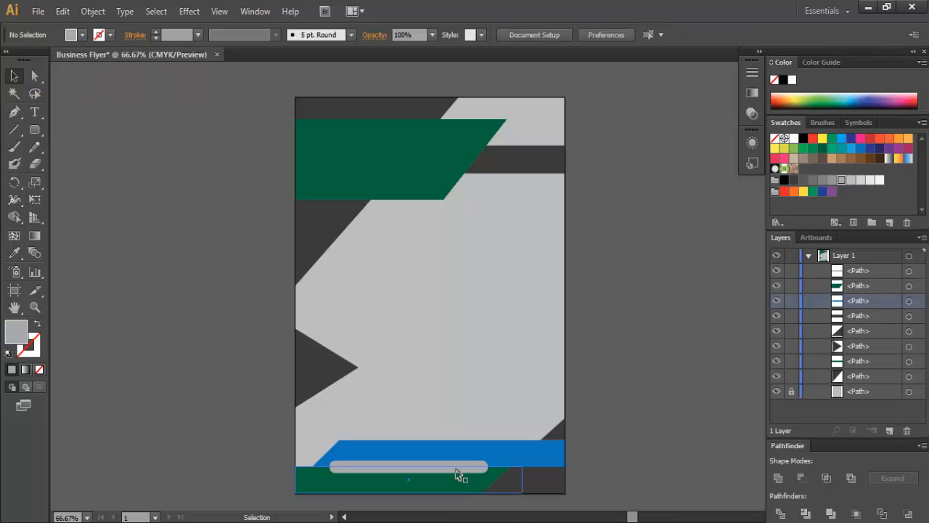
click(456, 470)
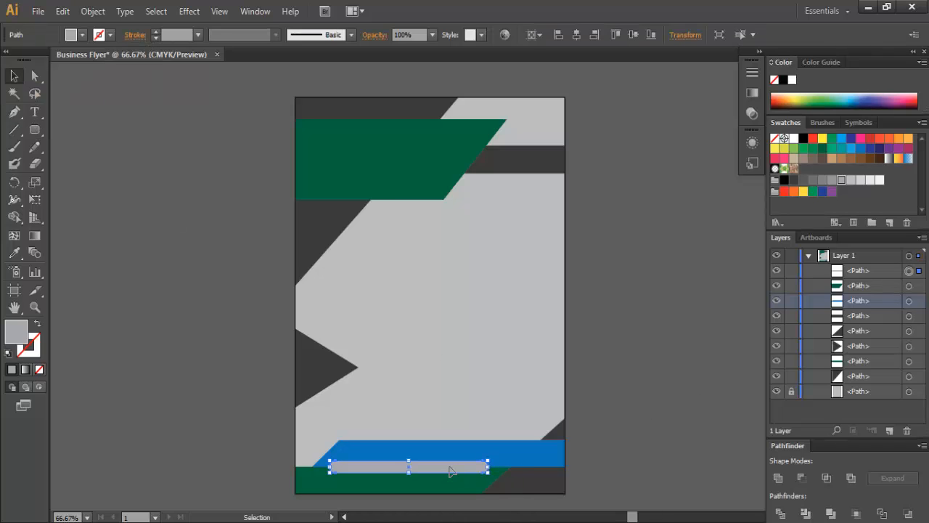
click(632, 422)
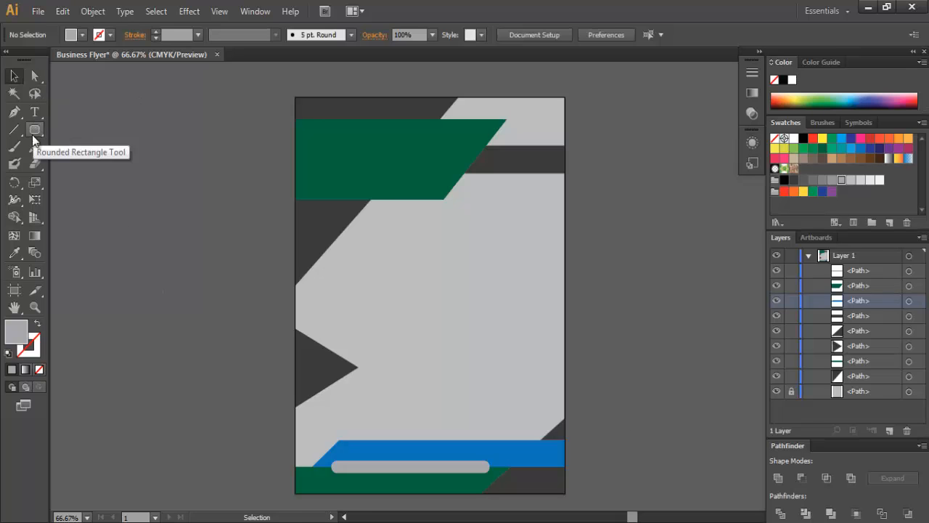
- Draw a tall narrow rectangle filled dark green
drag(35, 129, 64, 129)
drag(438, 284, 462, 397)
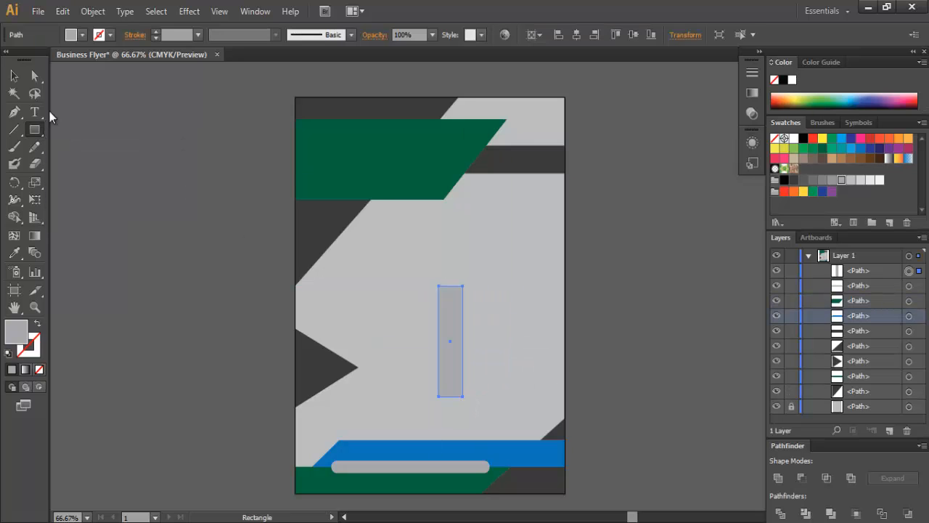
click(82, 34)
click(69, 74)
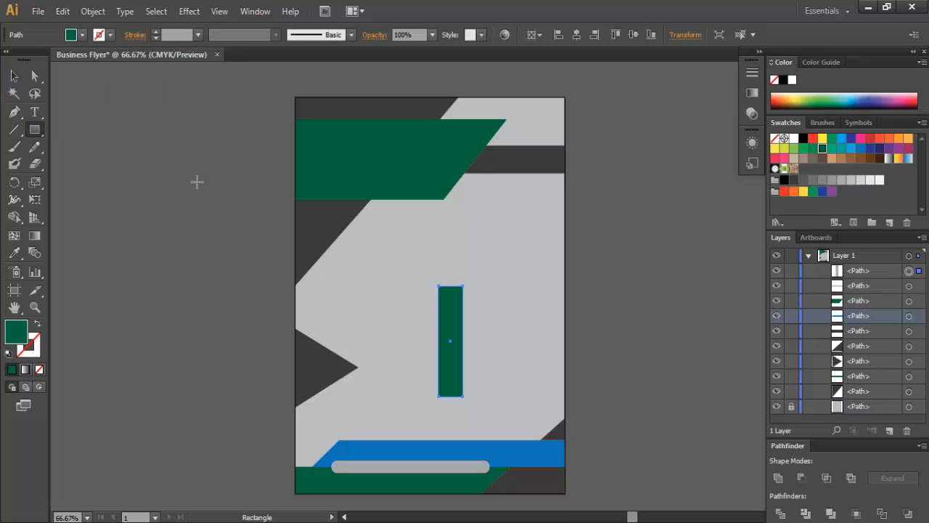
- Rotate the green rectangle to a shallow tilt and position it at the left page edge
key(v)
drag(472, 407, 481, 356)
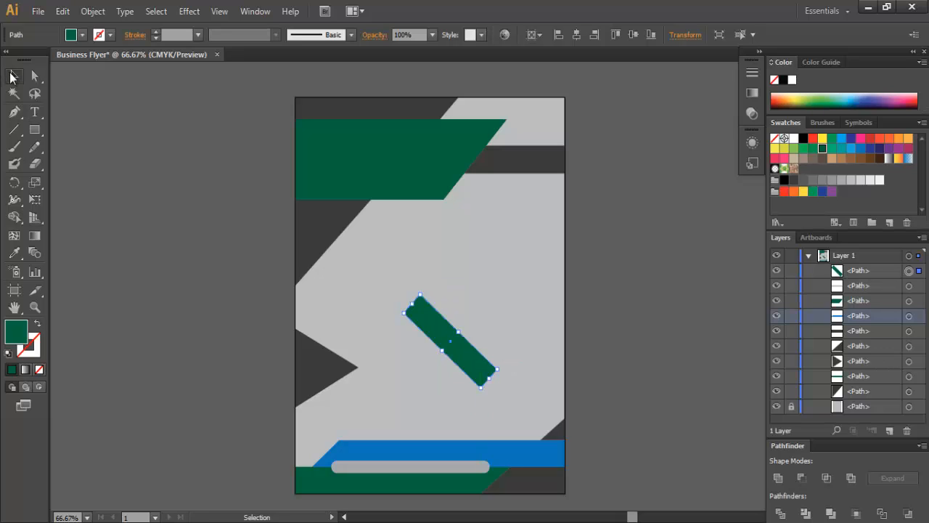
drag(429, 329, 315, 329)
mouse_move(374, 392)
mouse_down()
mouse_move(379, 379)
mouse_move(390, 387)
mouse_up()
click(263, 326)
drag(361, 357, 384, 380)
click(268, 380)
click(381, 384)
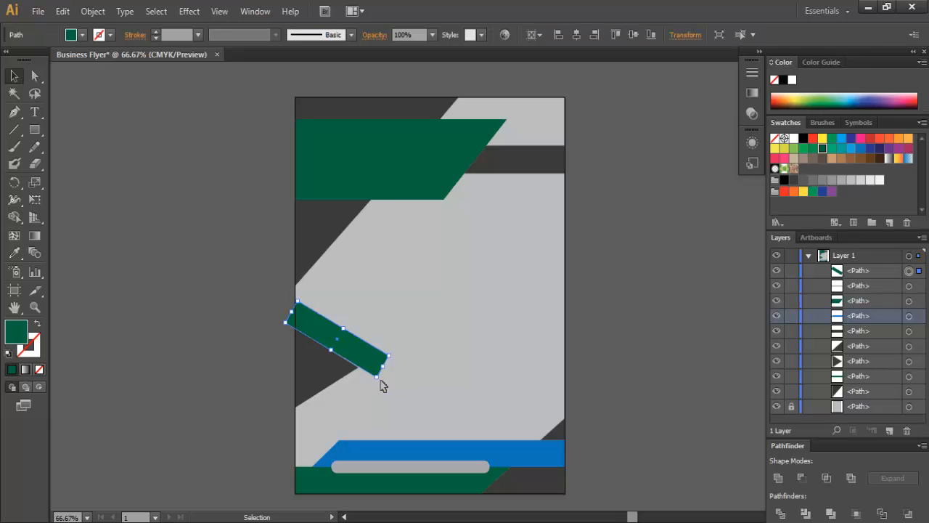
click(293, 354)
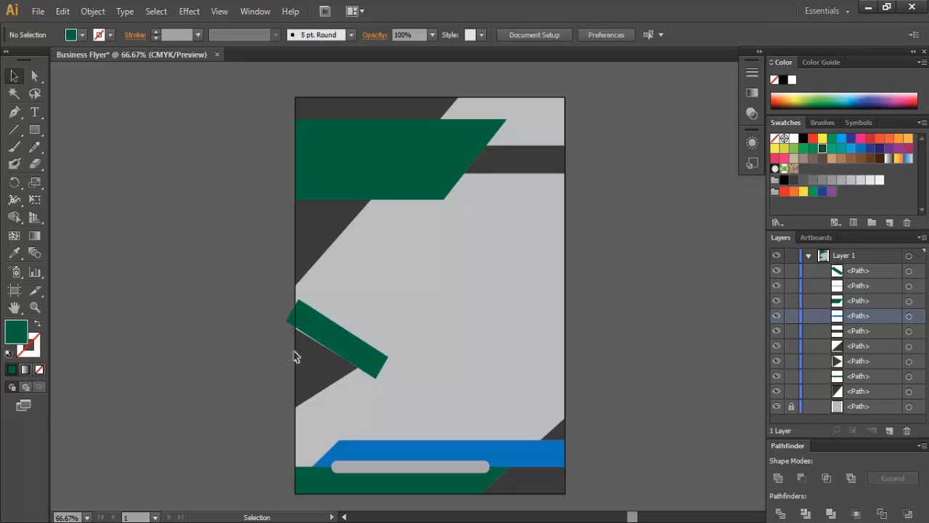
- Rotate the green bar slightly counter-clockwise and nudge it down
scroll(365, 342, up, 2)
click(363, 347)
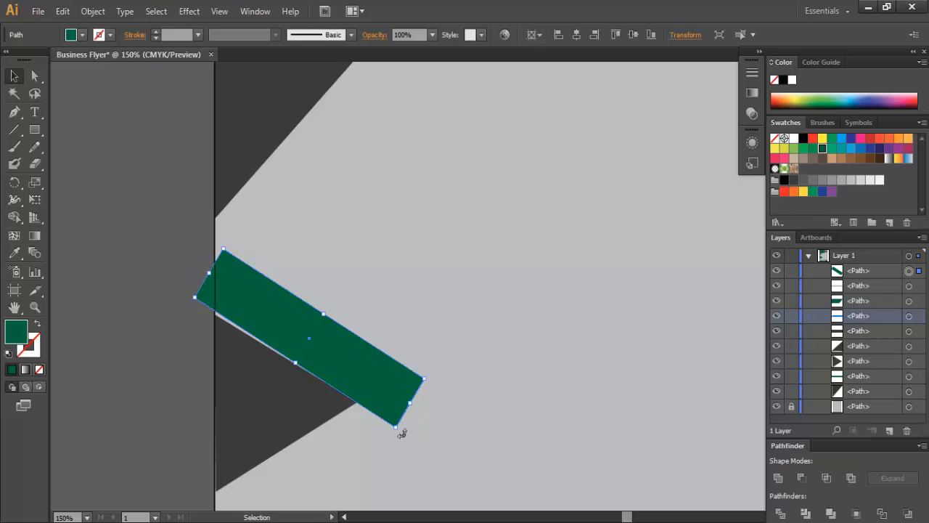
drag(398, 434, 403, 432)
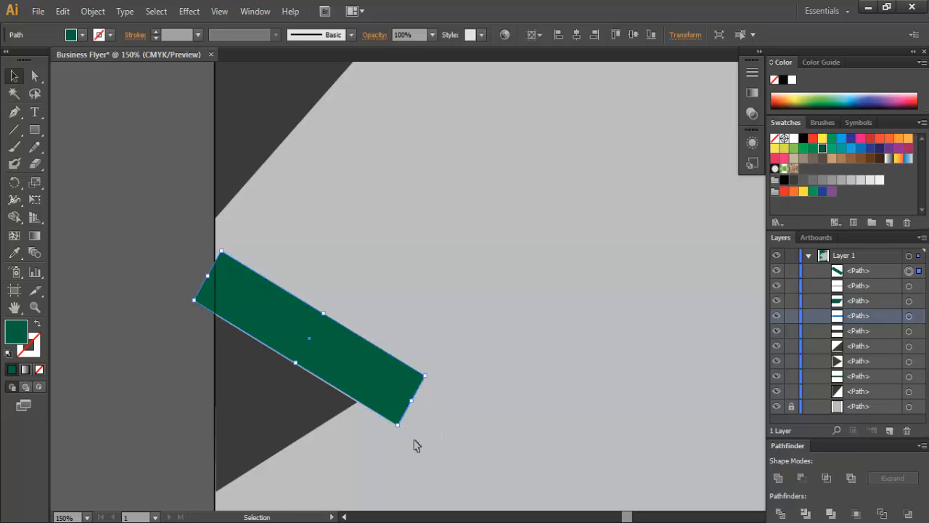
key(Down)
click(147, 317)
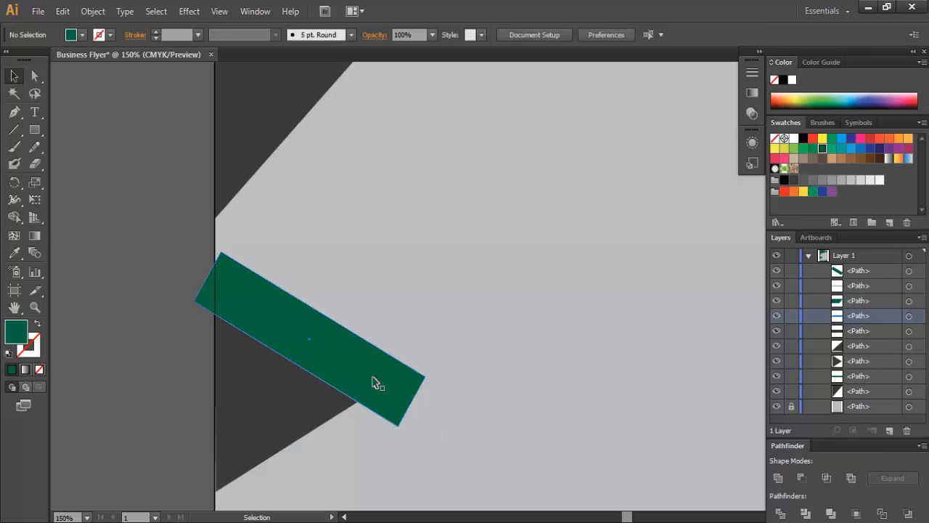
click(375, 381)
click(109, 301)
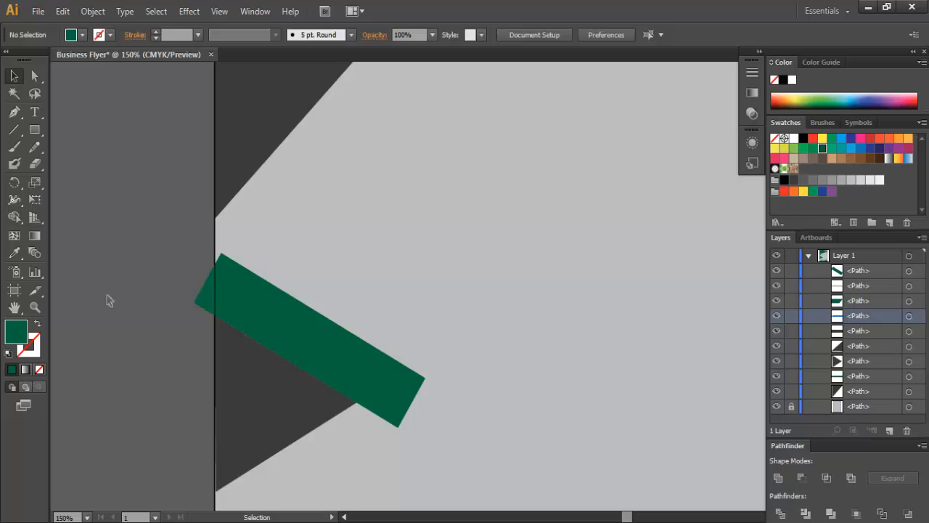
- Trim the green bar's left end so it starts at the page edge
click(266, 304)
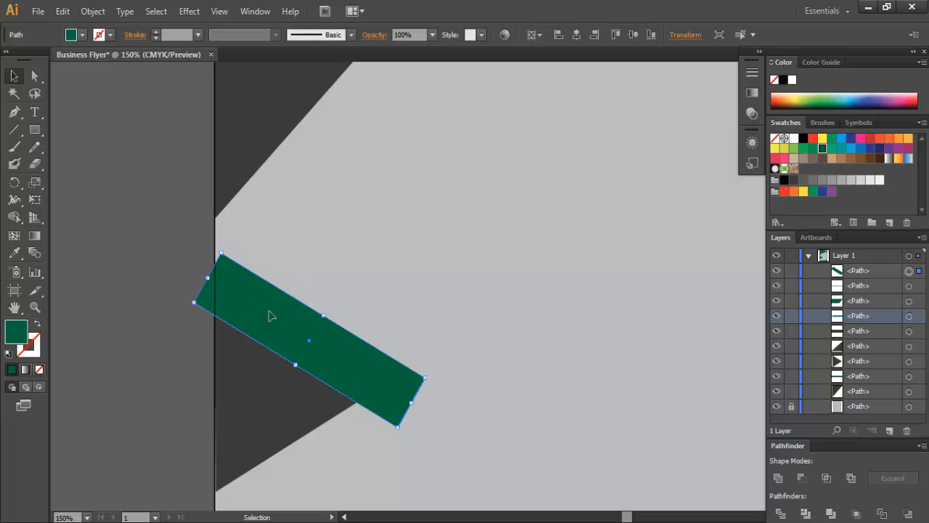
drag(212, 279, 250, 290)
click(143, 269)
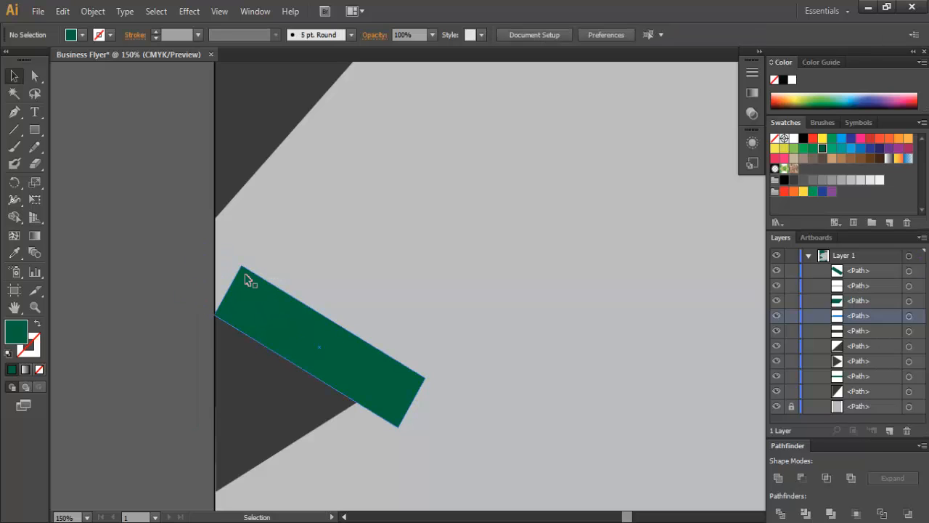
click(290, 319)
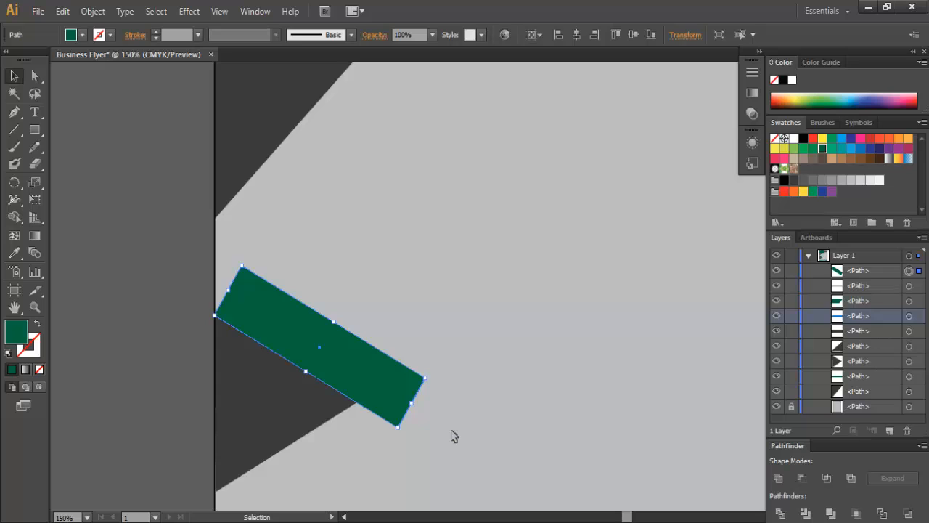
- Drag the bar's bottom corner up-left and its right corner down-right to form a tapered point
click(35, 76)
click(398, 427)
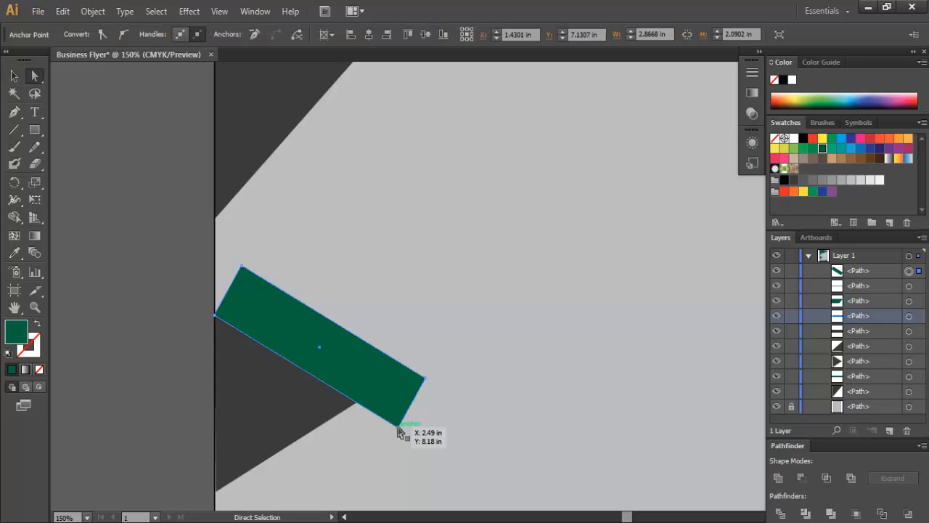
drag(398, 428, 356, 401)
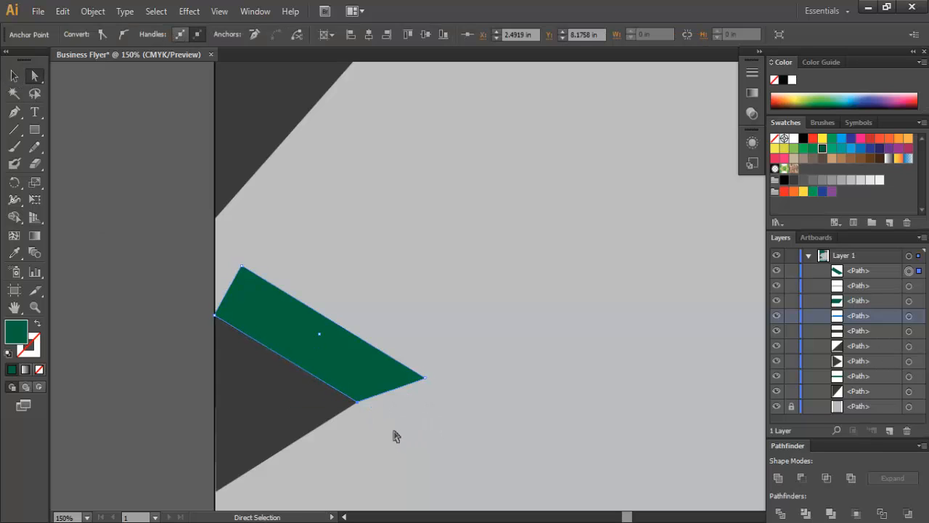
click(155, 353)
click(383, 367)
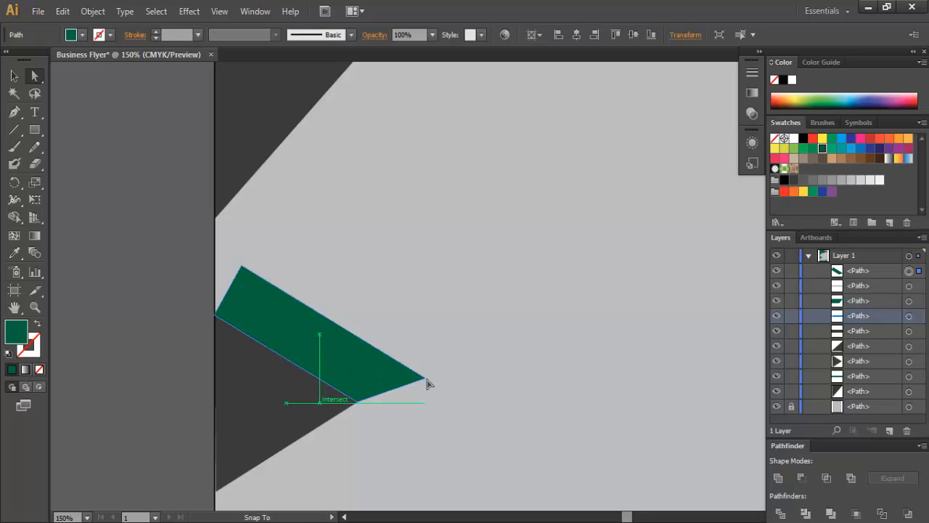
drag(427, 379, 441, 406)
click(155, 349)
click(309, 354)
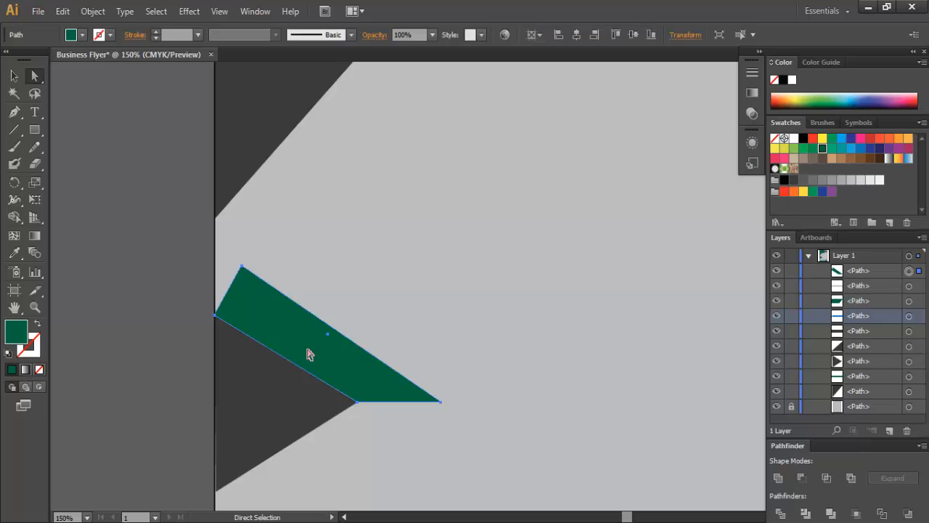
- Extend the wedge's right tip further to the right
click(13, 79)
click(185, 284)
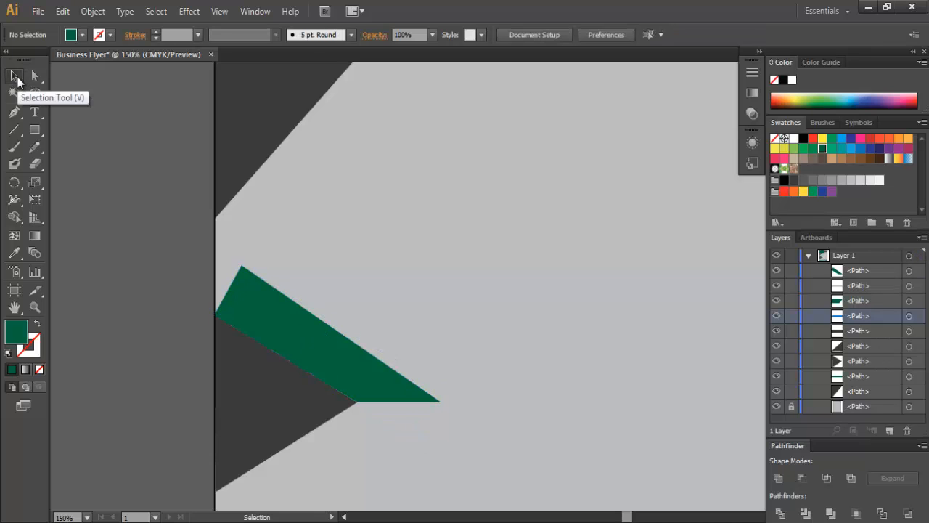
click(296, 353)
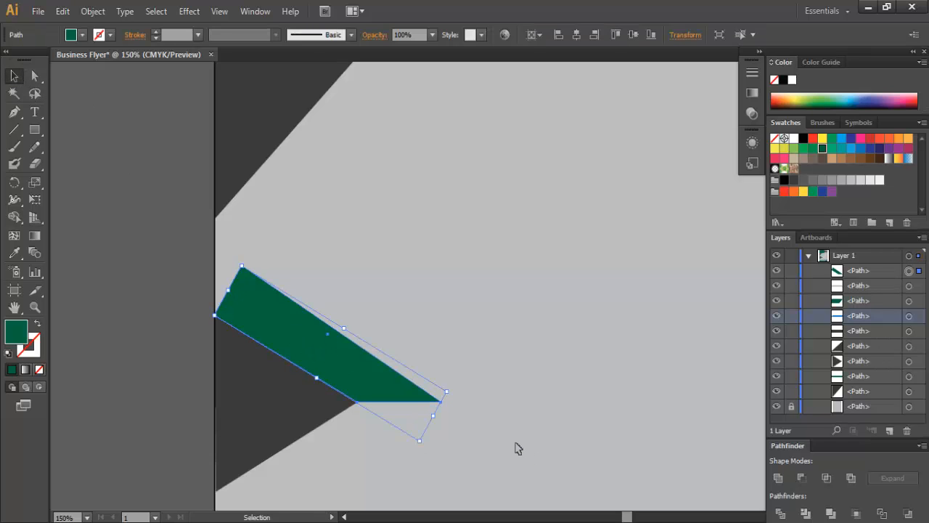
key(a)
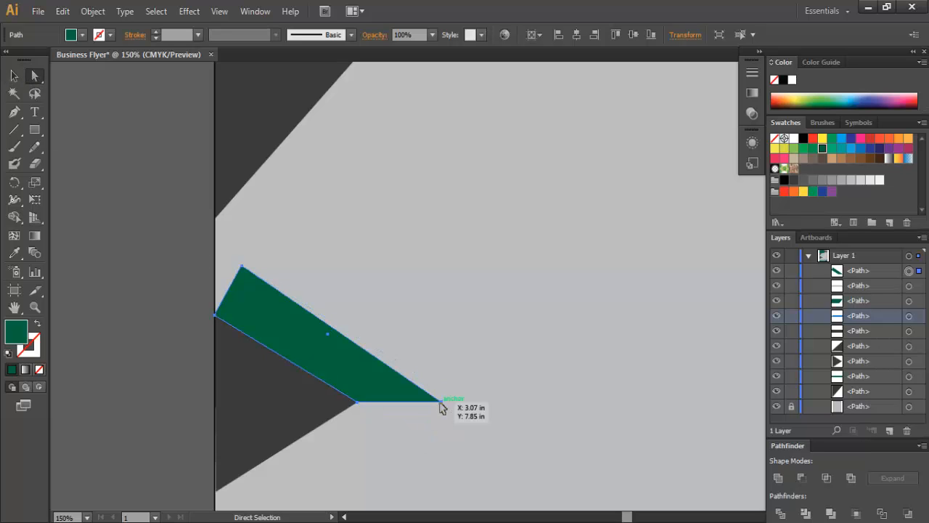
mouse_move(441, 402)
mouse_down()
mouse_move(476, 402)
mouse_move(458, 402)
mouse_up()
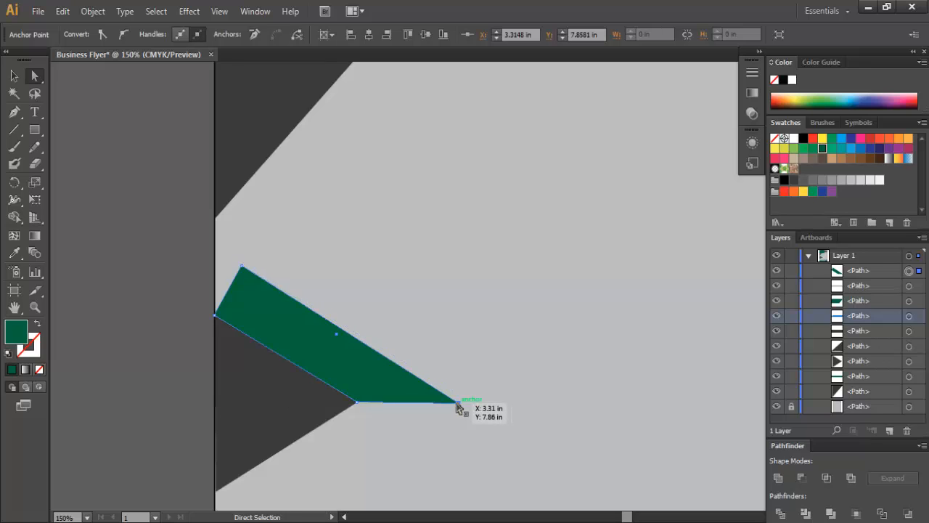
click(158, 294)
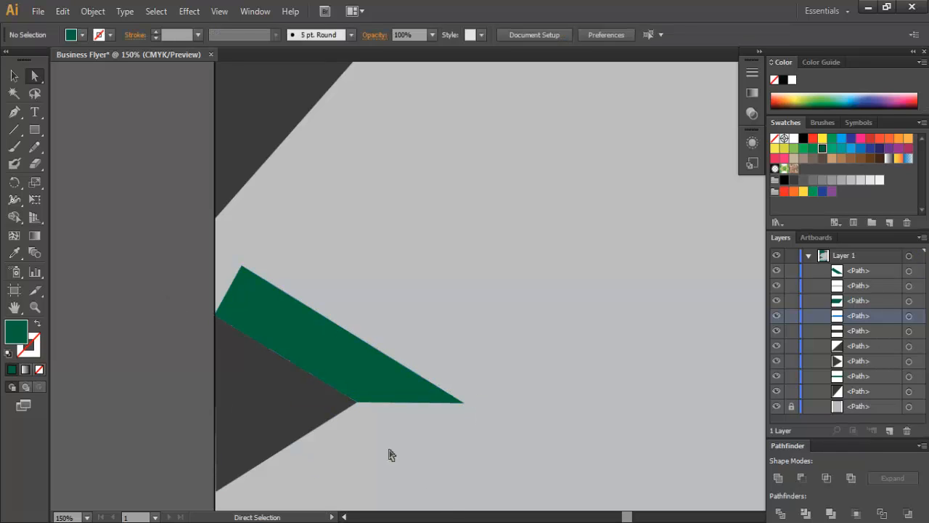
click(305, 358)
- Narrow the wedge from its top edge and stretch it flush along the flyer's left edge
click(15, 76)
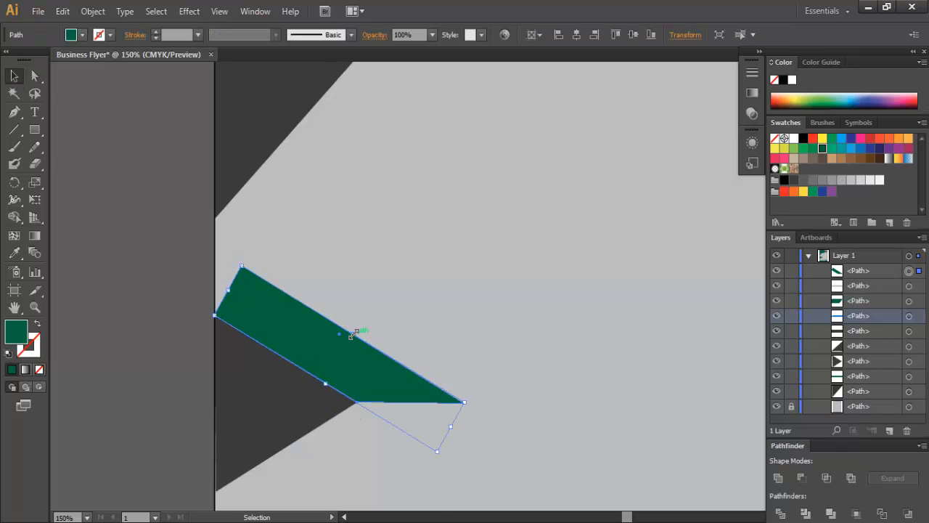
drag(355, 333, 351, 339)
click(125, 281)
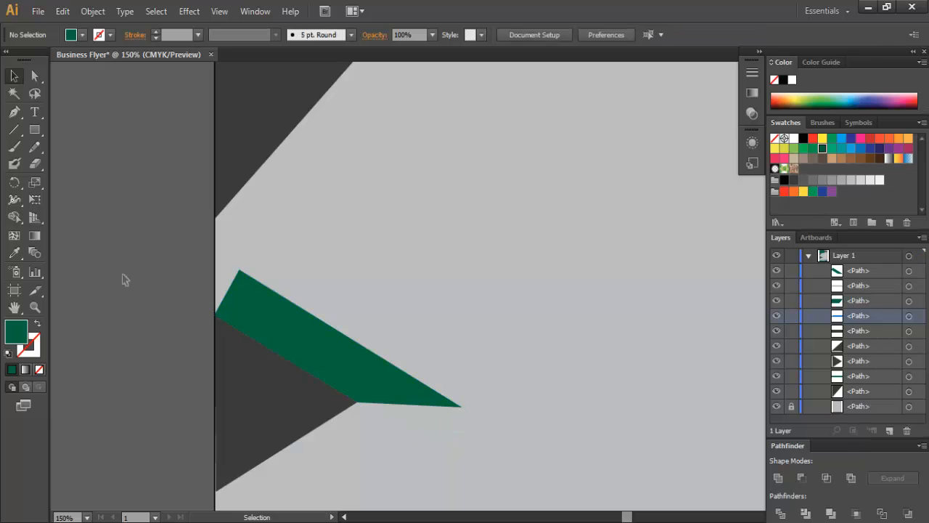
click(289, 331)
drag(228, 293, 215, 257)
click(169, 293)
click(250, 302)
click(35, 75)
click(187, 261)
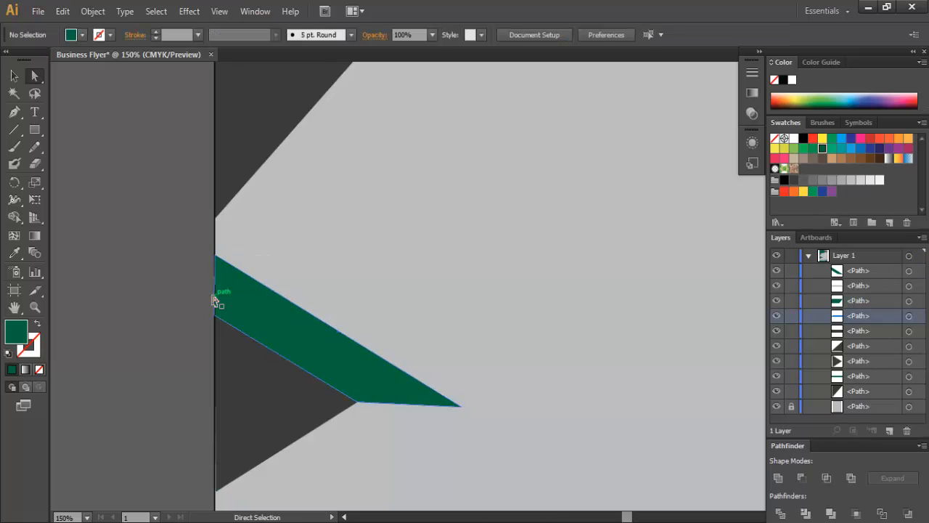
scroll(211, 287, up, 4)
scroll(204, 287, down, 5)
scroll(206, 292, down, 2)
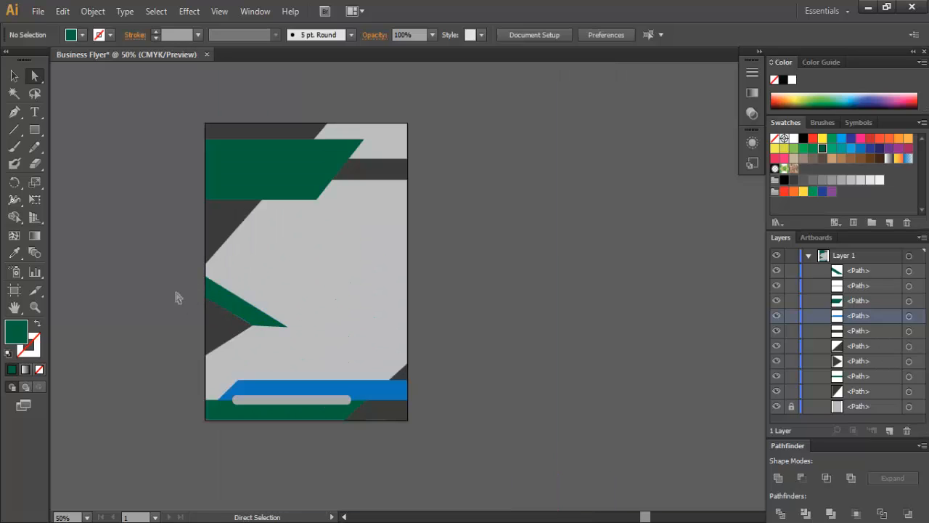
- Draw a green circle with a 14 pt black outline and place it on the top banner
key(ctrl+equal)
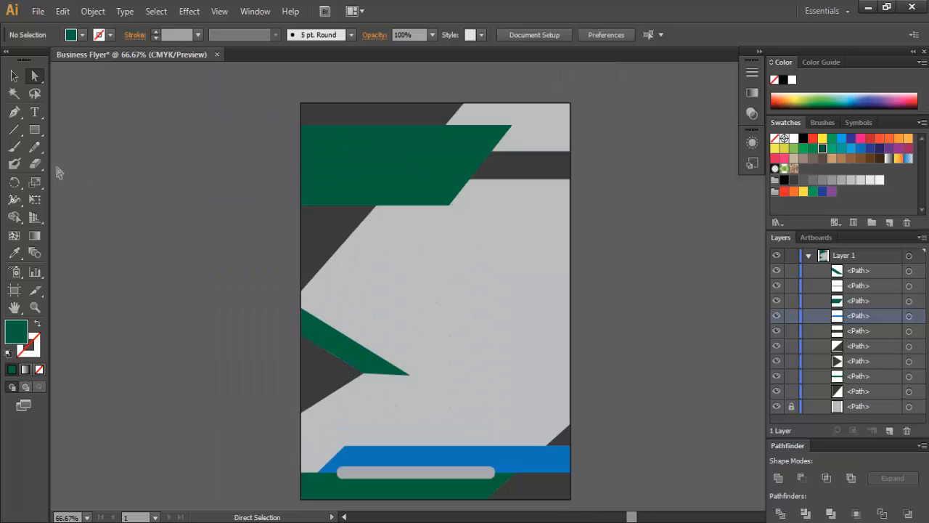
drag(37, 135, 75, 164)
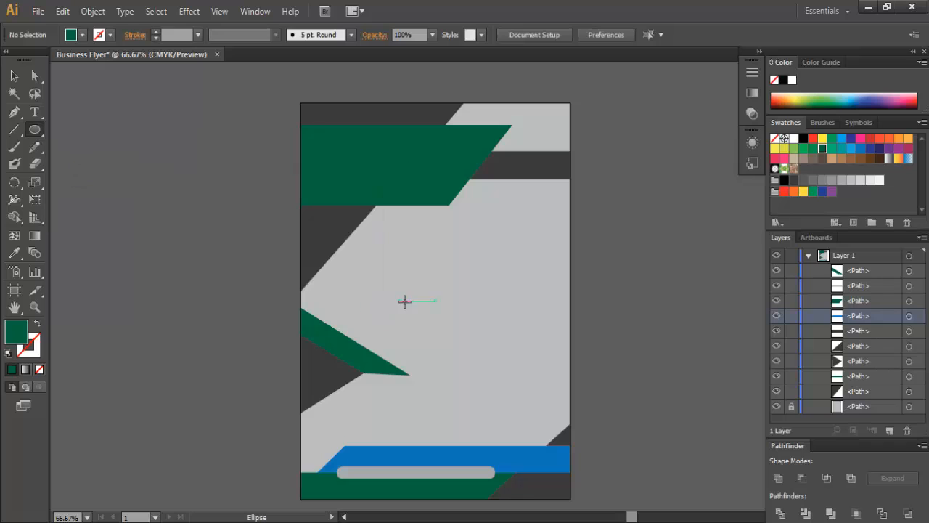
drag(425, 283, 450, 309)
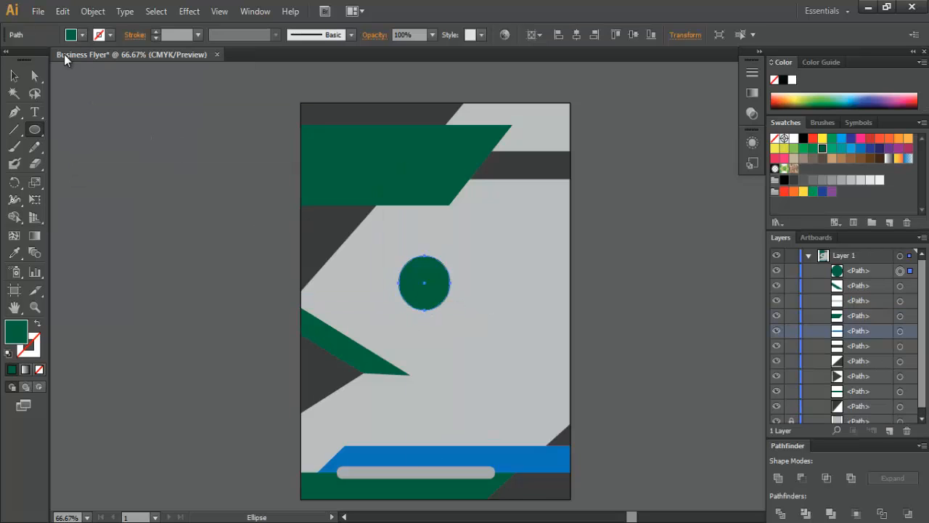
drag(155, 31, 155, 31)
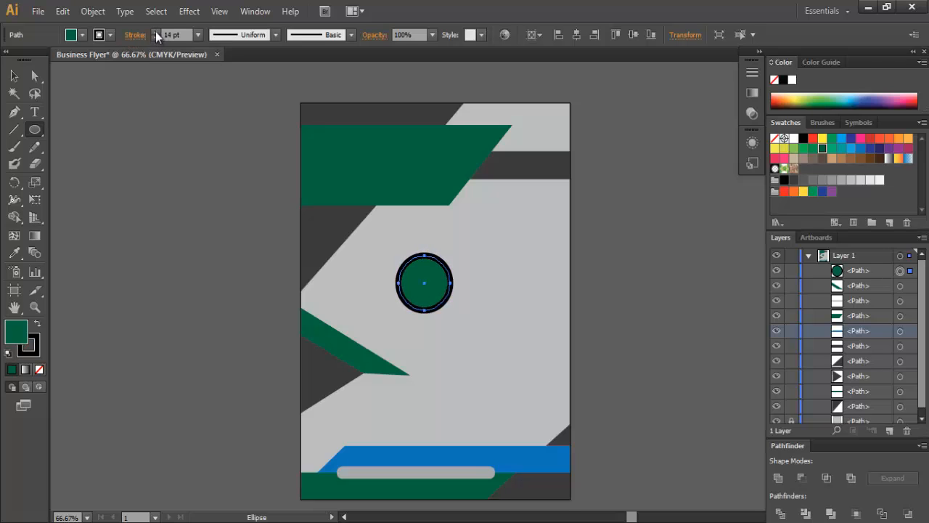
click(14, 75)
drag(424, 272, 386, 165)
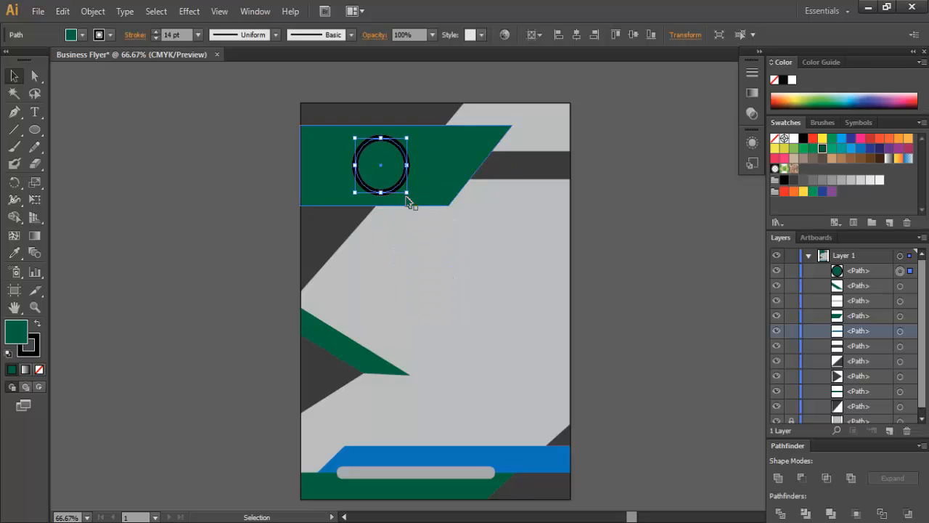
- Give the circle a grey fill and a dark grey outline
click(83, 34)
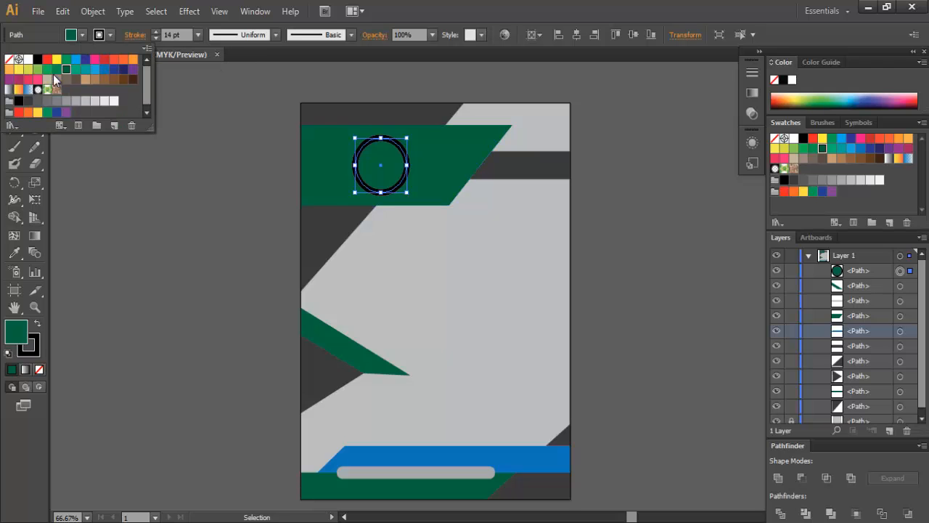
click(66, 101)
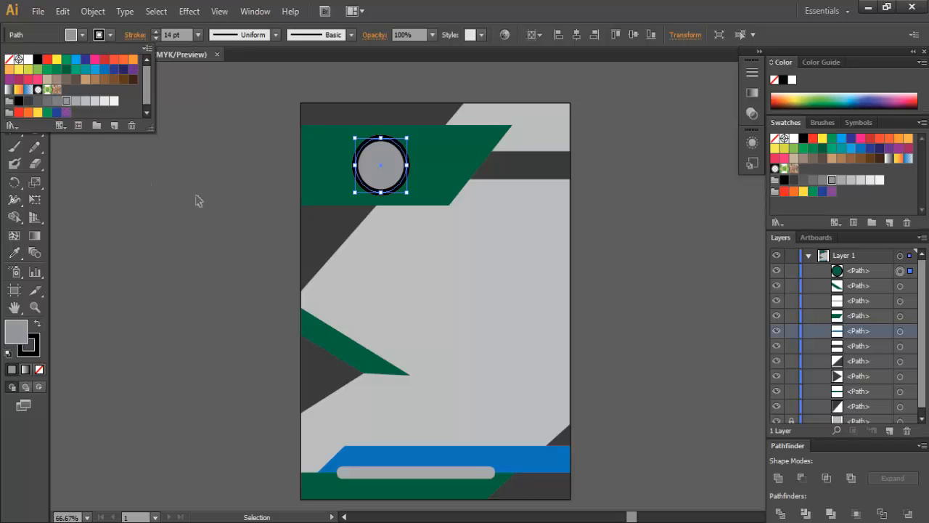
click(112, 35)
click(28, 101)
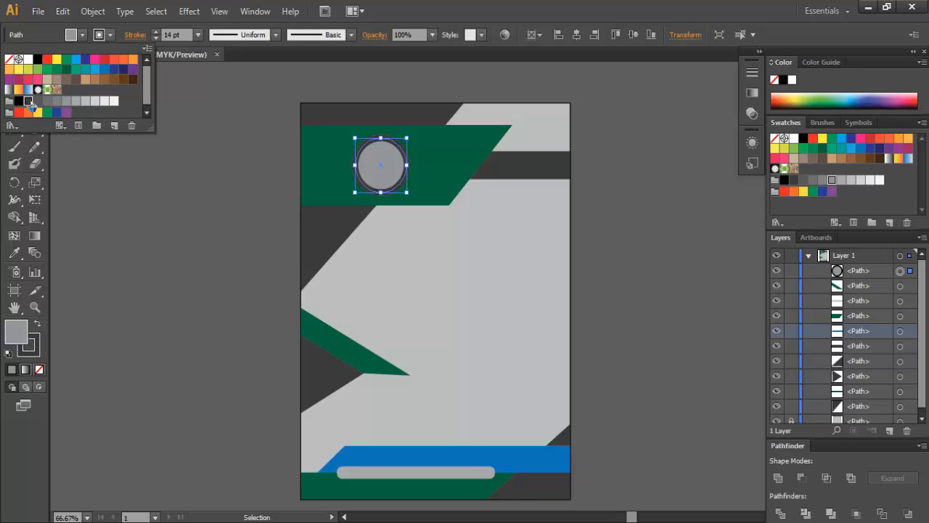
click(209, 266)
click(654, 270)
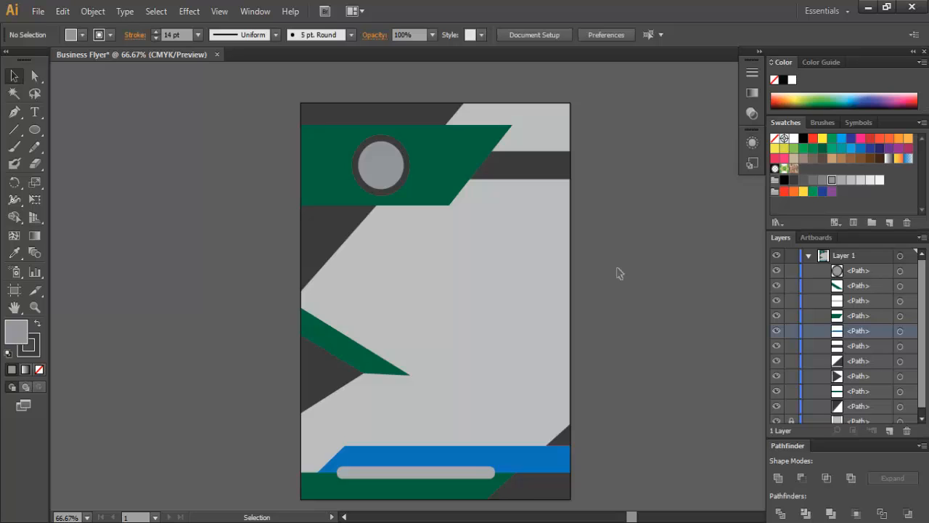
- Resize the grey circle and shift it slightly up and left on the banner
click(393, 169)
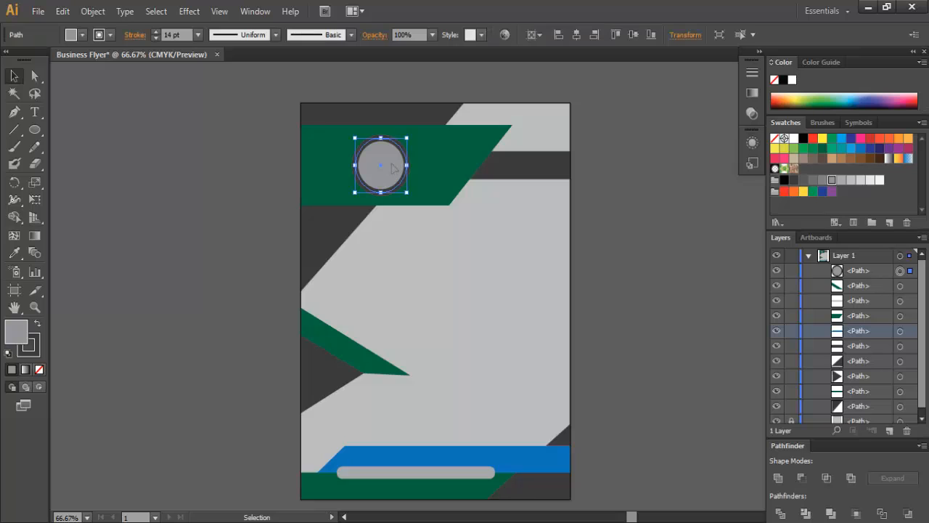
drag(407, 192, 401, 186)
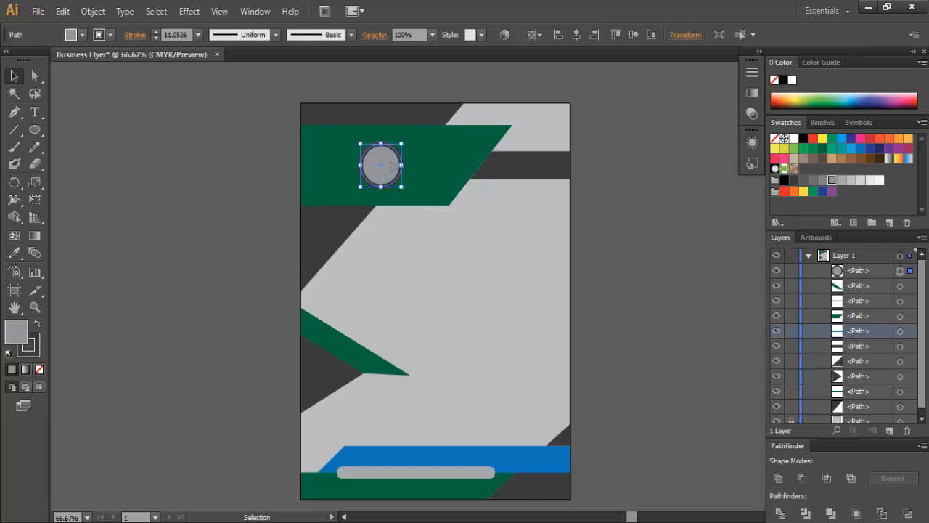
key(Up)
key(Up)
key(Up)
key(Up)
key(Up)
key(Up)
key(Up)
key(Up)
key(Up)
key(Up)
key(Up)
key(Up)
key(Up)
key(Up)
key(Up)
key(Up)
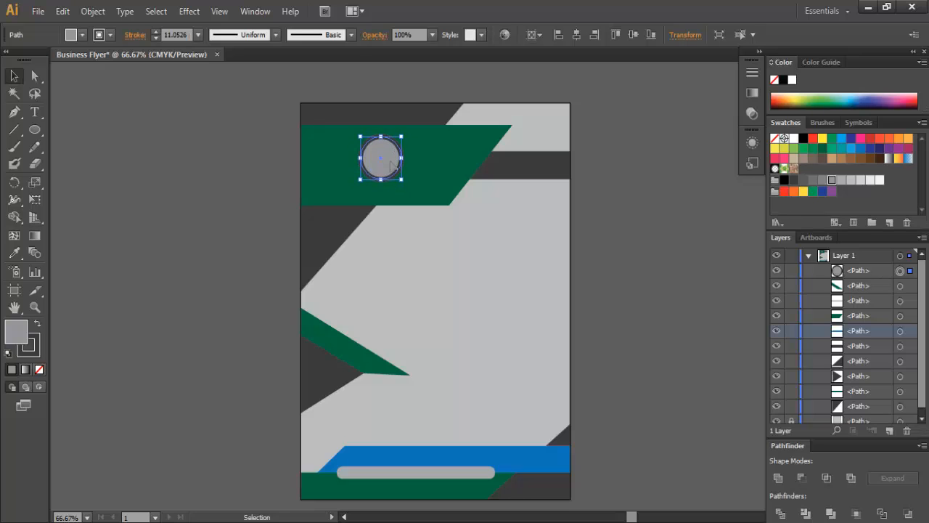
click(628, 285)
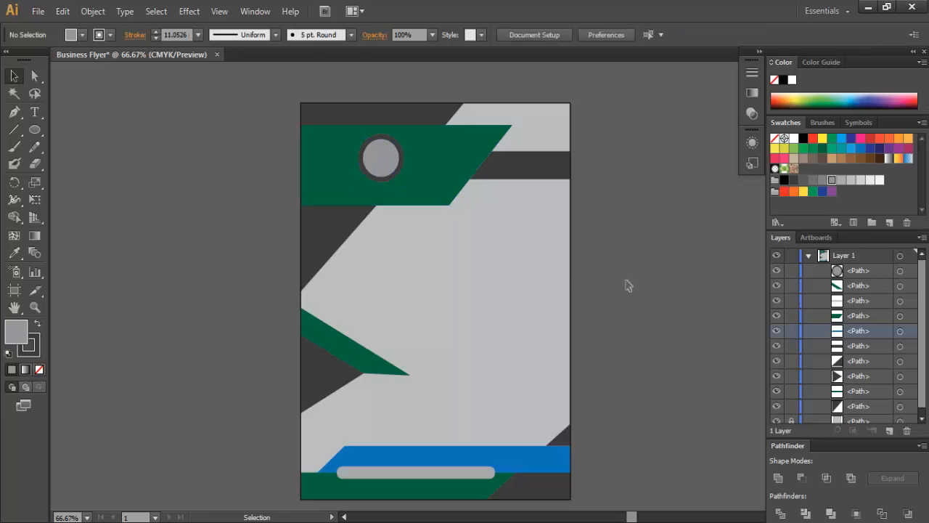
click(389, 163)
mouse_move(402, 157)
mouse_down()
mouse_move(389, 158)
mouse_move(385, 184)
mouse_up()
click(568, 230)
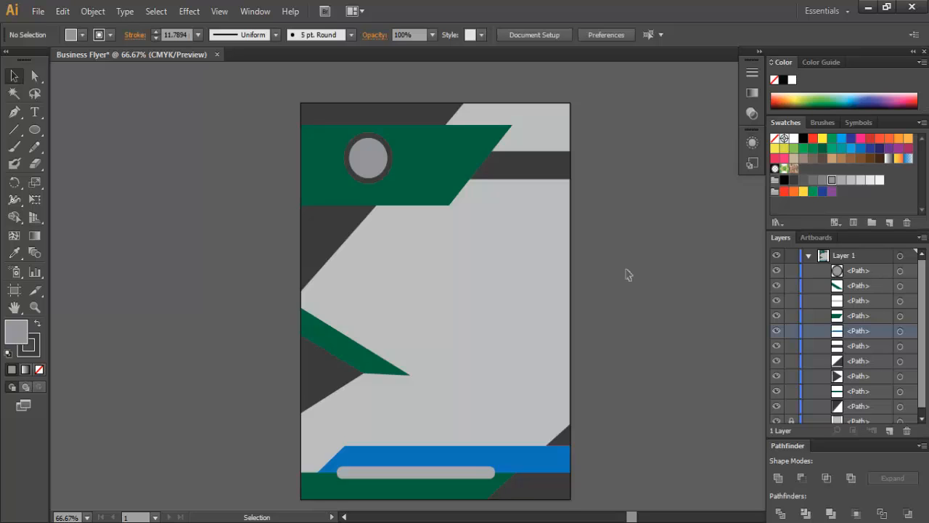
- Lighten the circle's fill to light grey
click(379, 163)
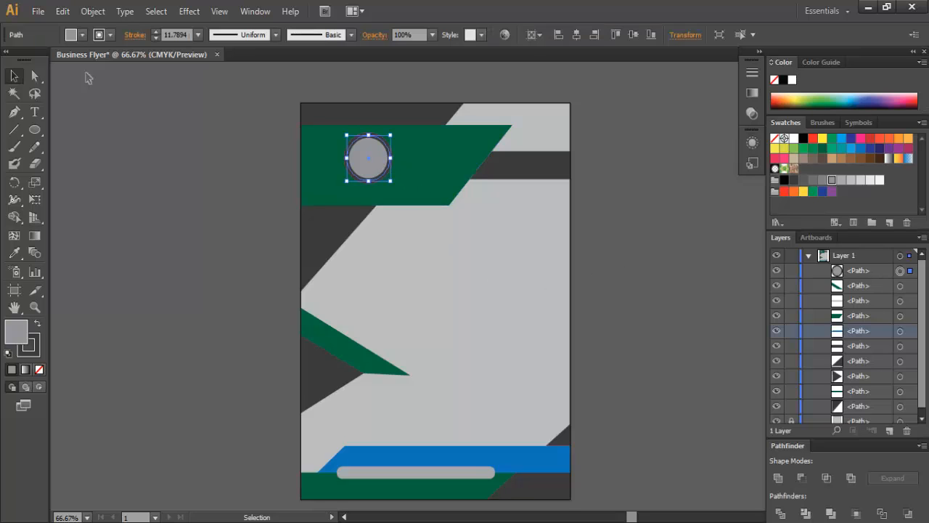
click(82, 34)
click(95, 101)
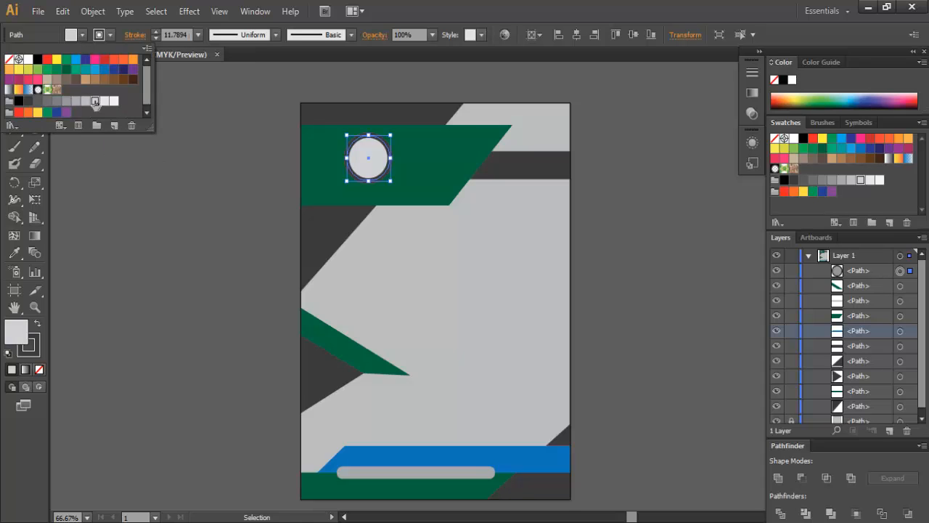
click(215, 190)
click(690, 267)
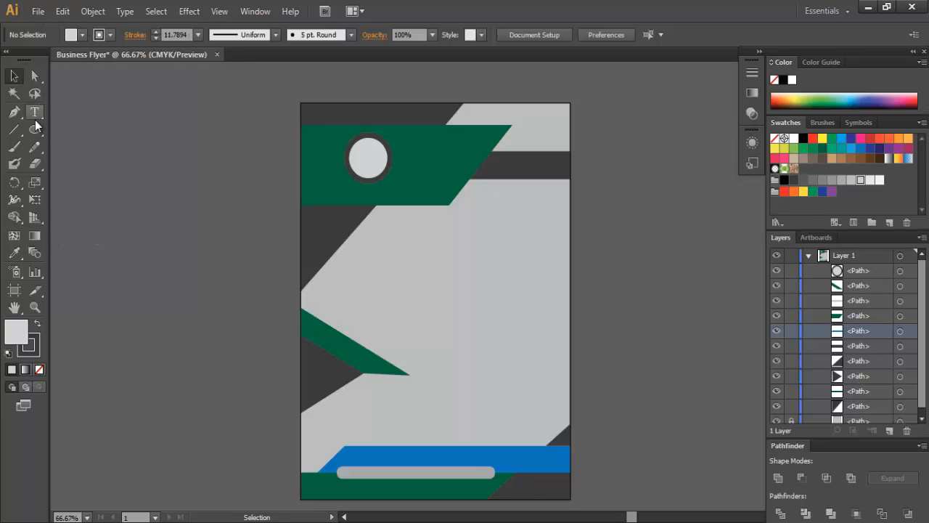
- Type a two-line 60 pt title, BUSINESS / FLYER, on the grey area
drag(35, 112, 69, 113)
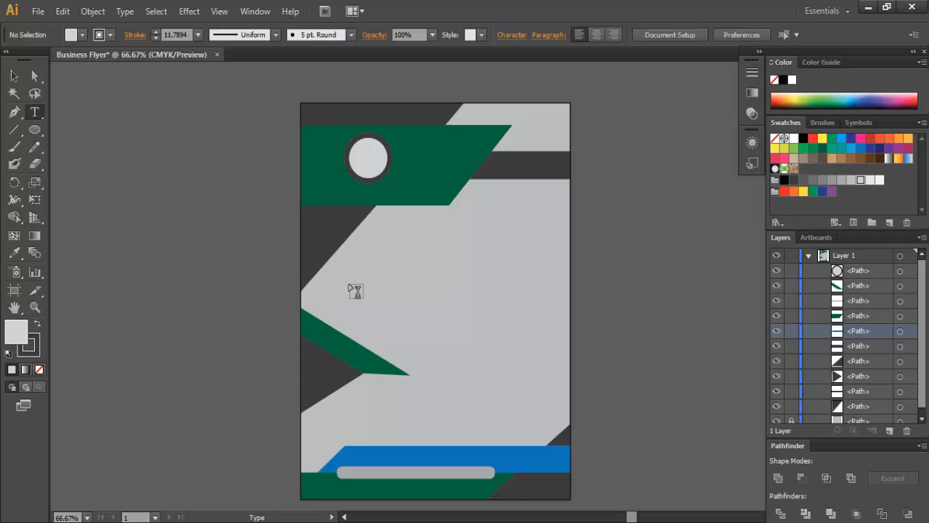
click(864, 271)
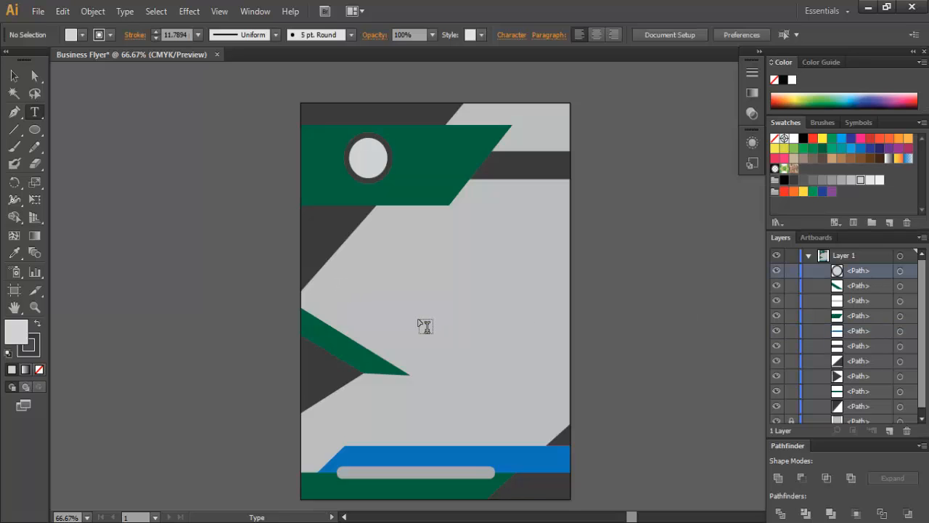
click(346, 289)
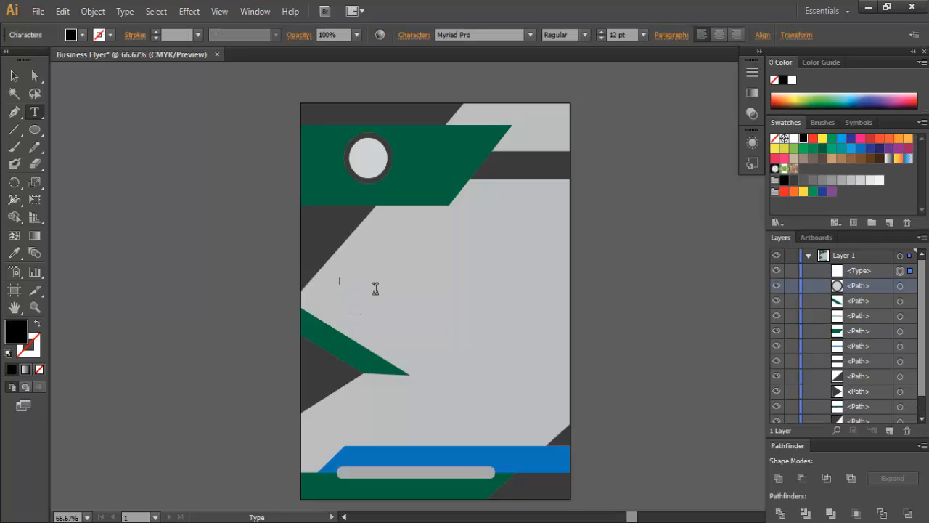
click(643, 35)
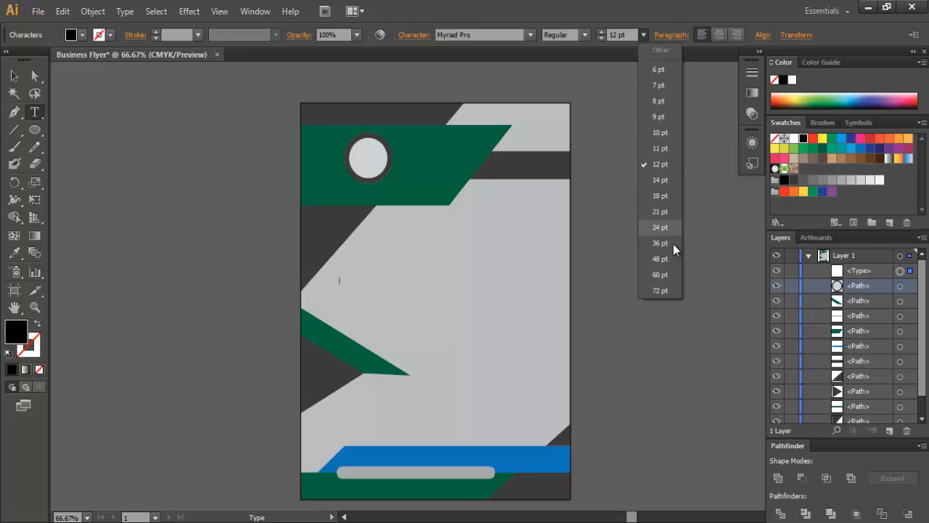
click(661, 275)
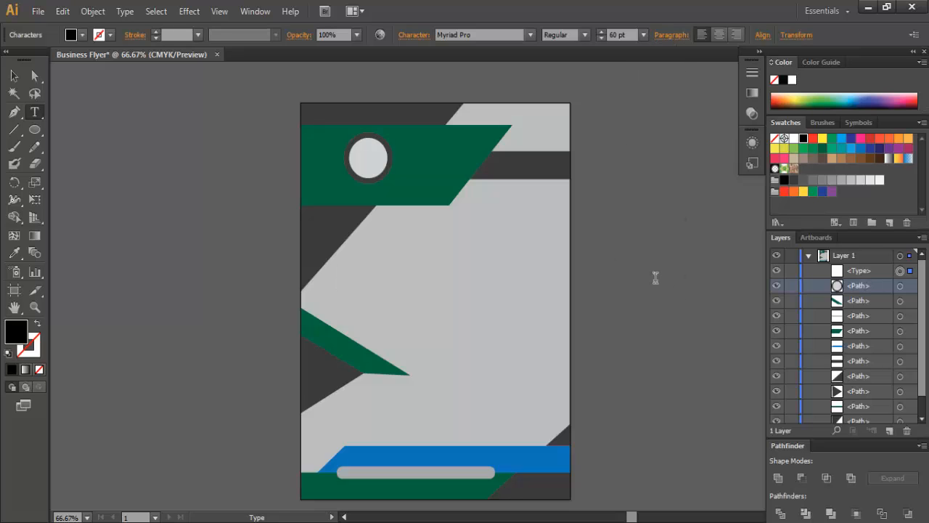
text(BUSINESS)
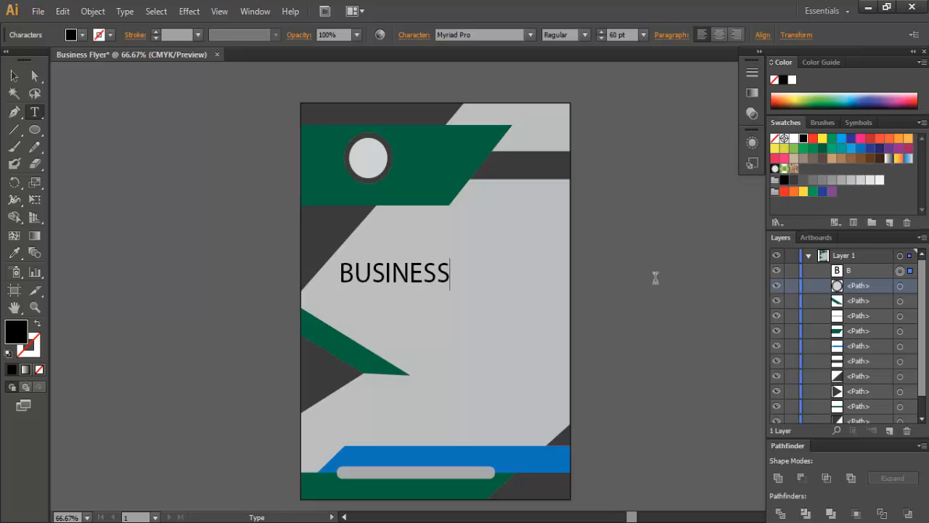
key(Return)
text(FLYER)
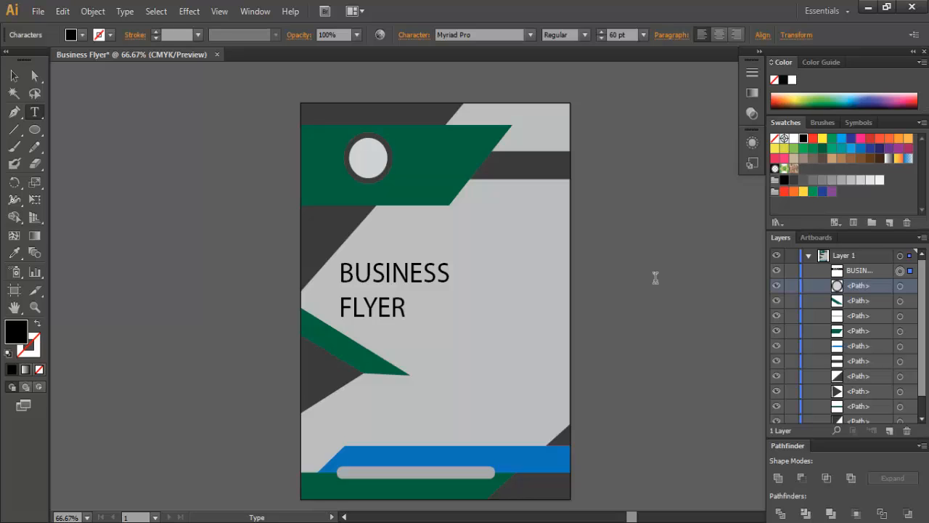
- Set only the word FLYER to Bold and keep BUSINESS at regular weight
click(584, 35)
click(573, 176)
click(584, 35)
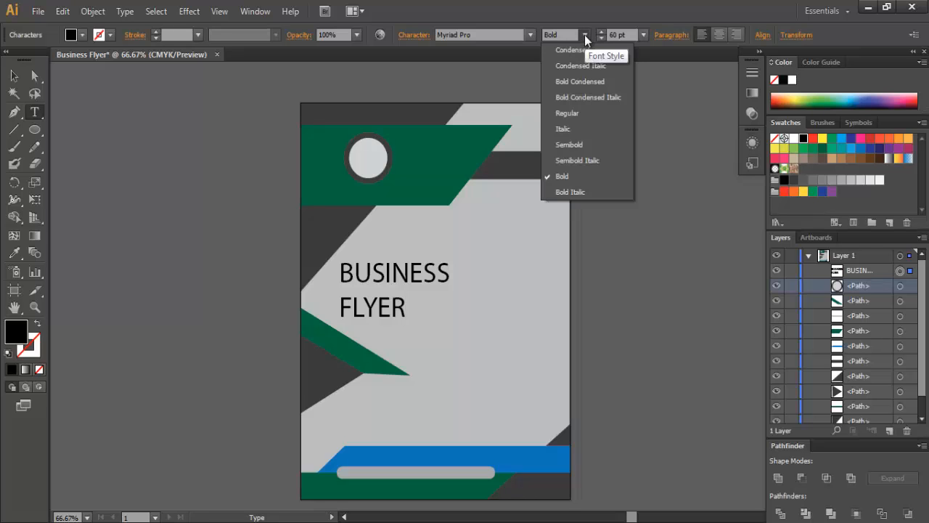
click(573, 114)
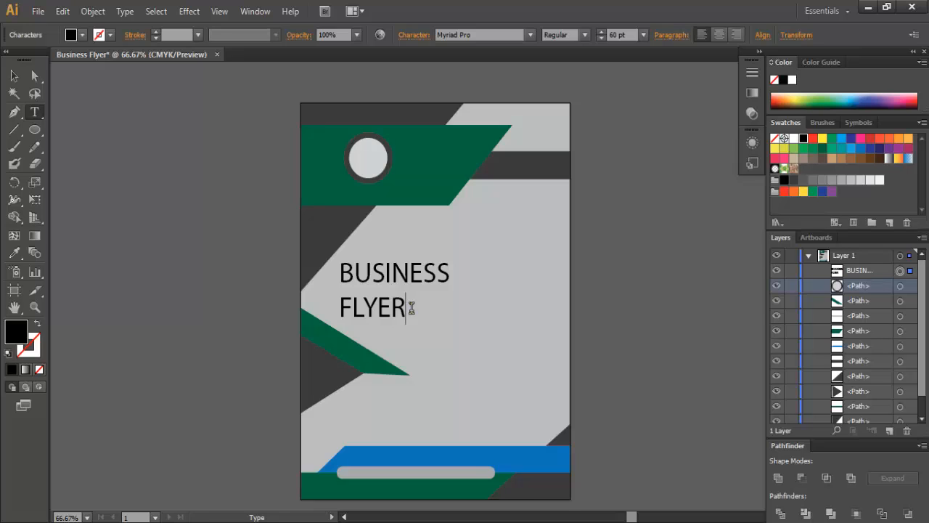
drag(408, 308, 339, 308)
click(584, 35)
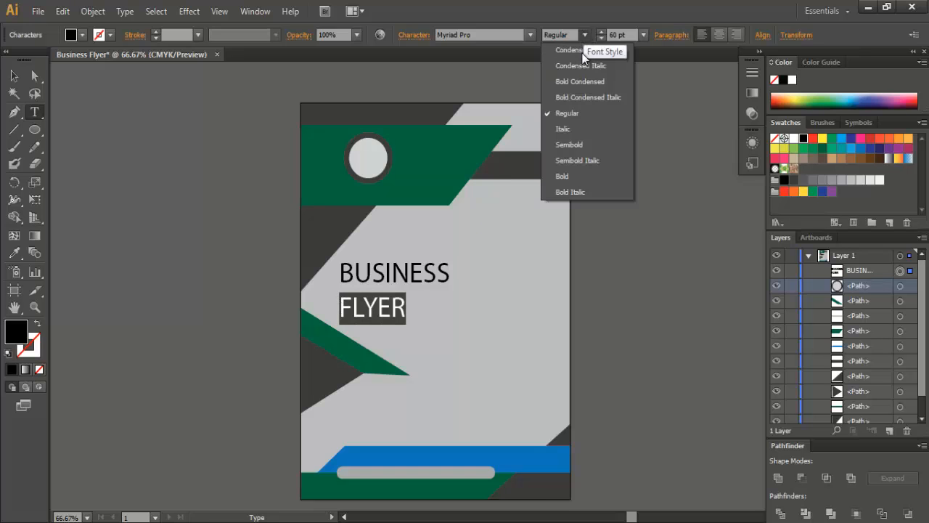
click(573, 176)
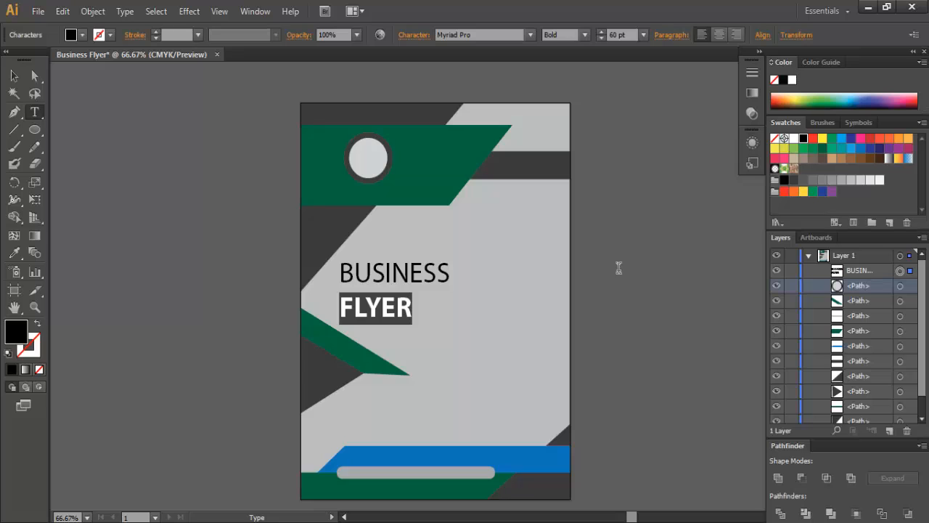
click(18, 77)
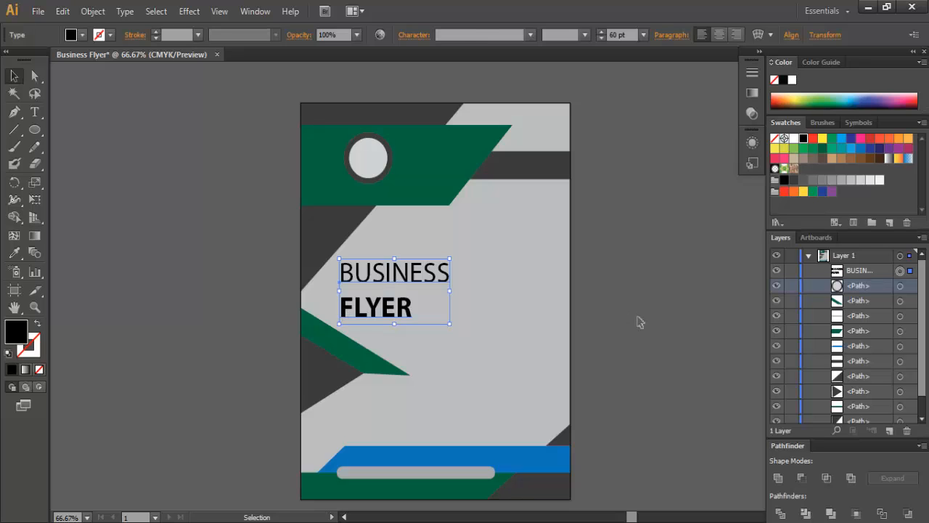
- Scale the BUSINESS FLYER title down to about 52 pt and nudge it slightly
click(639, 321)
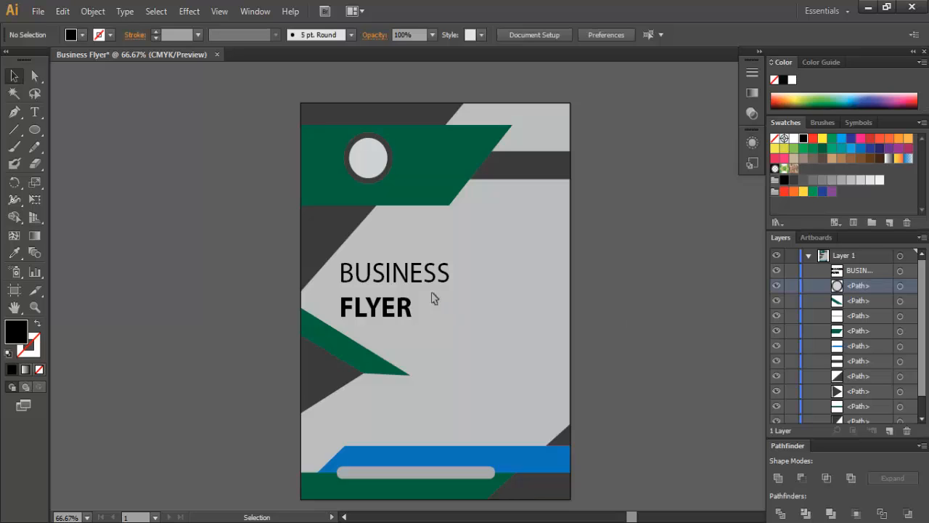
click(386, 280)
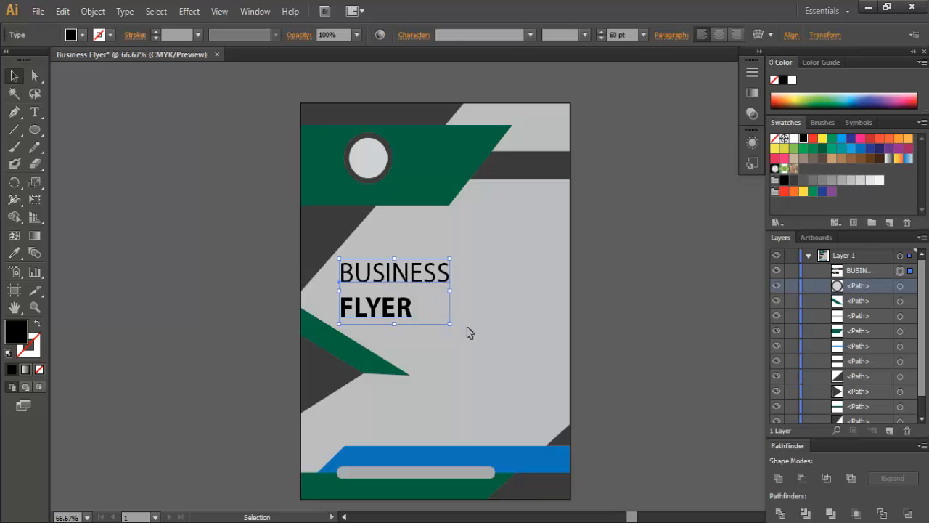
drag(450, 326, 434, 321)
key(Left)
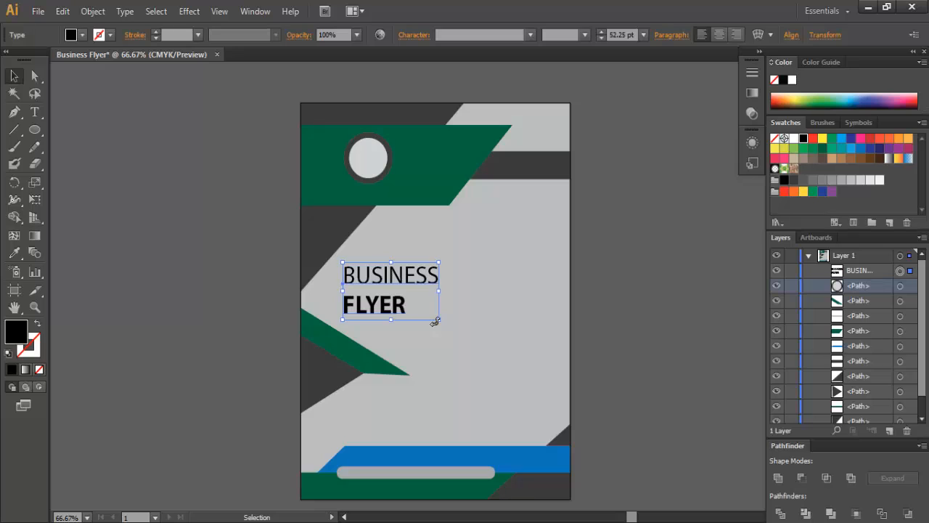
click(646, 308)
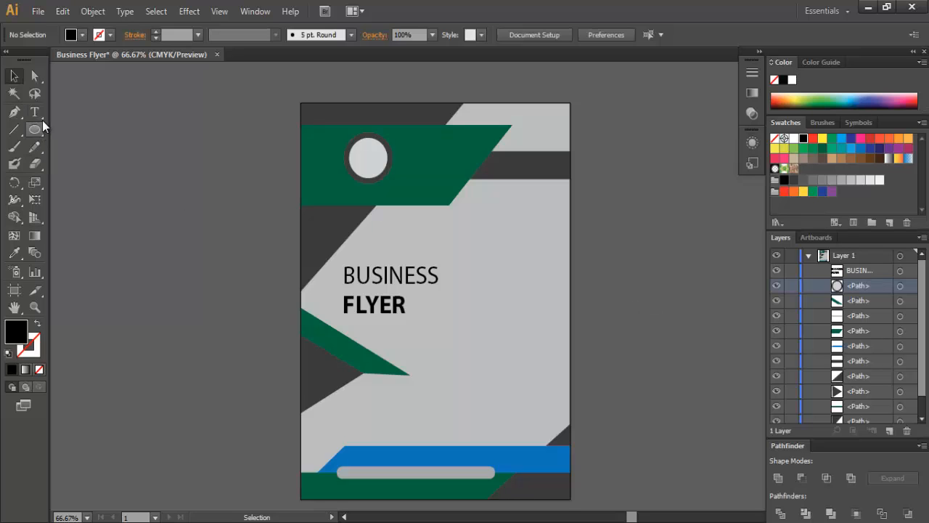
- Type the text OUR SERVICE in the upper right grey area, correcting typos
drag(37, 115, 63, 115)
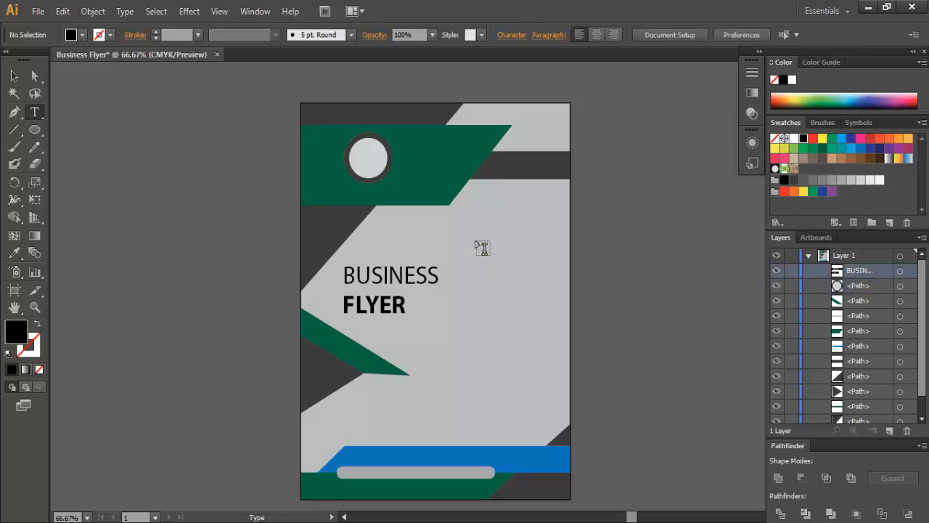
click(477, 246)
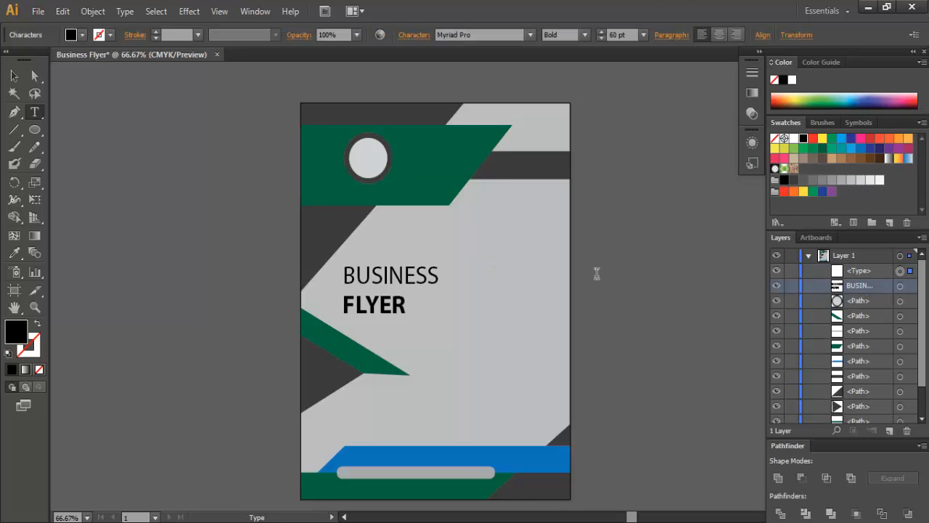
text(oUR)
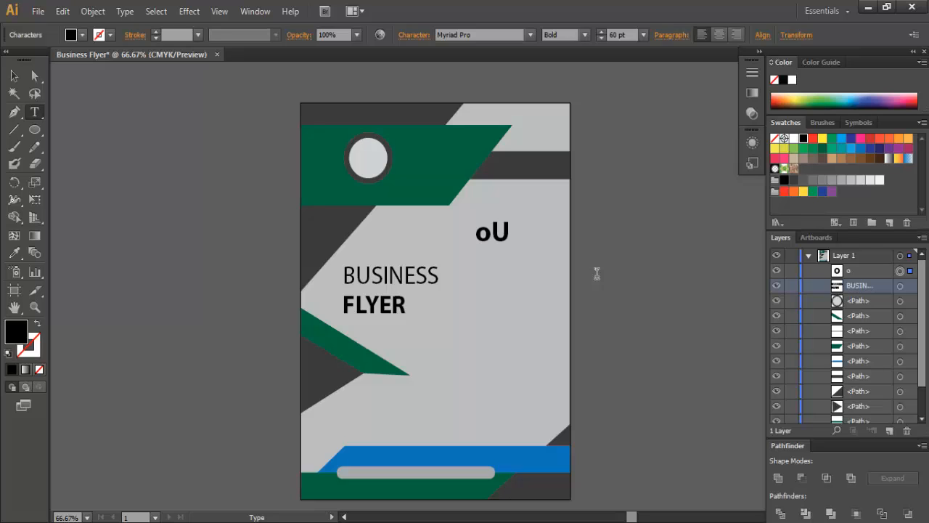
key(BackSpace)
key(BackSpace)
key(BackSpace)
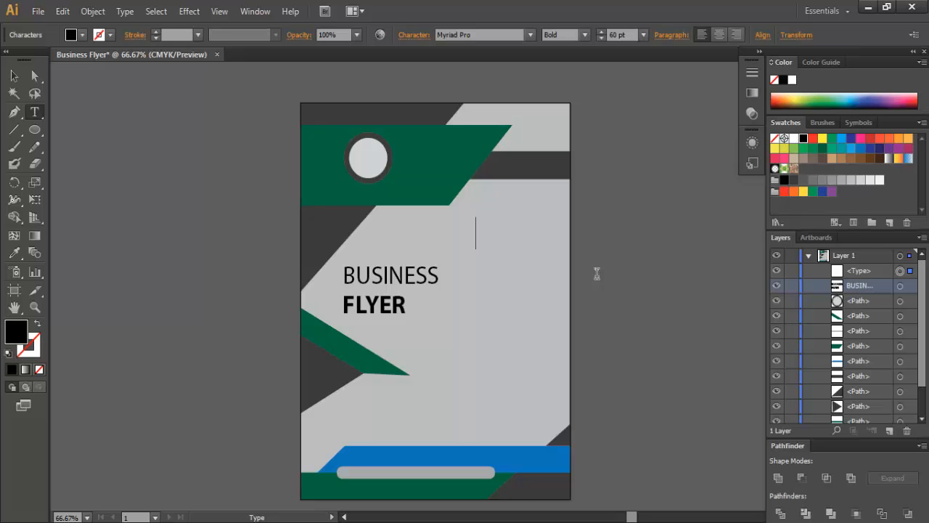
text(OUR)
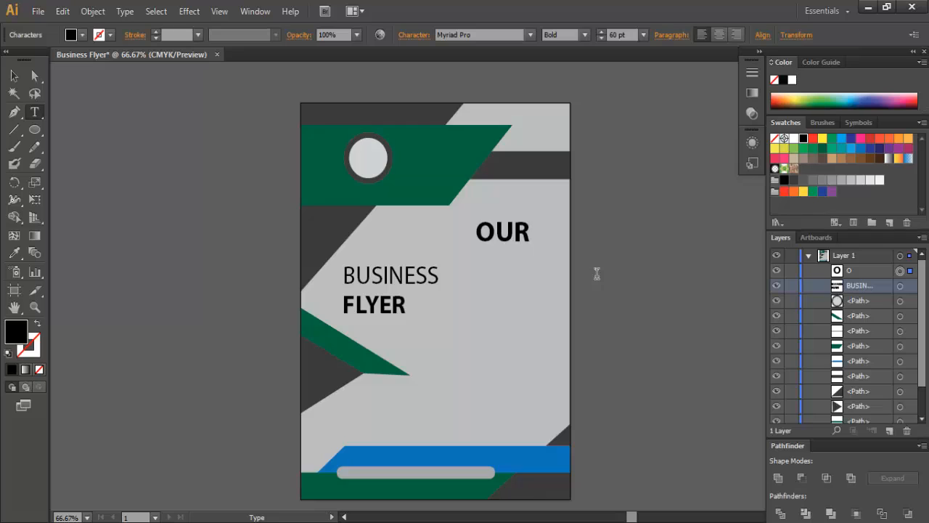
text( SER)
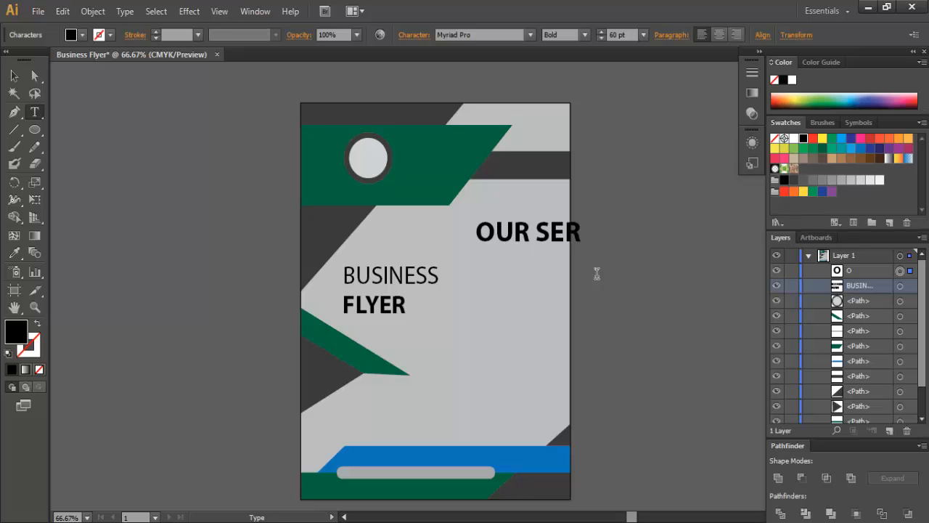
text(VICESS)
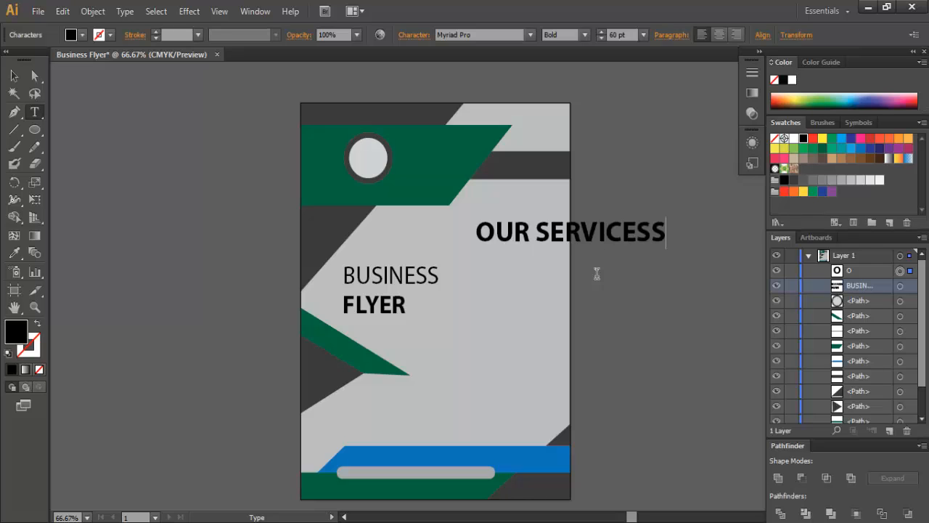
key(BackSpace)
key(Escape)
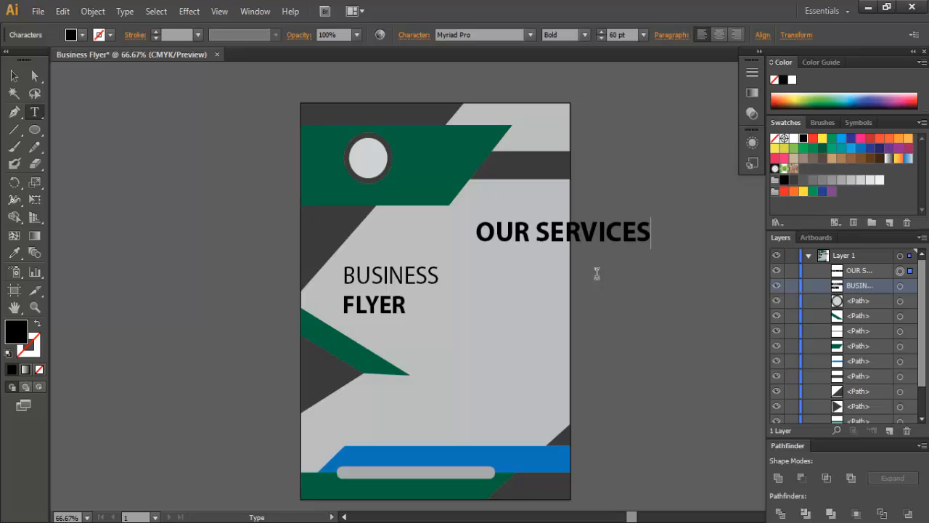
key(BackSpace)
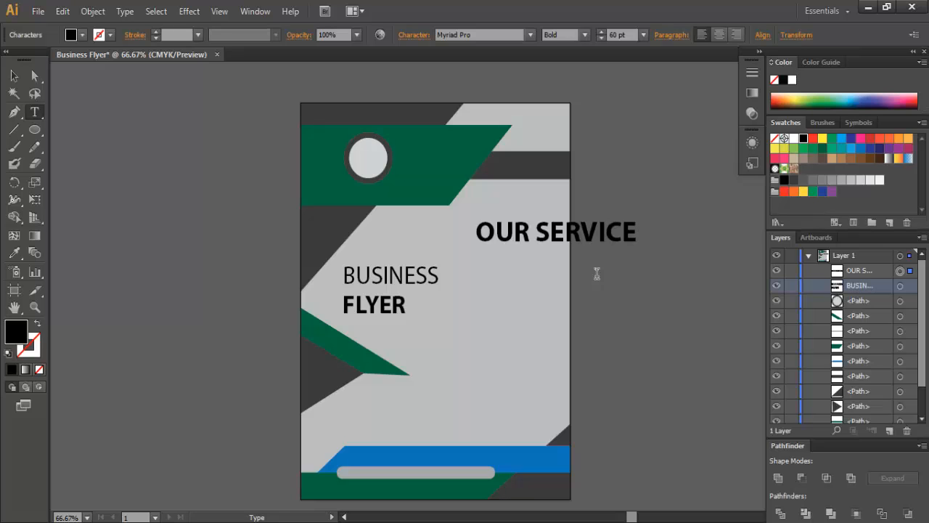
- Move the OUR SERVICE heading left and scale it down to about 35 pt
click(16, 77)
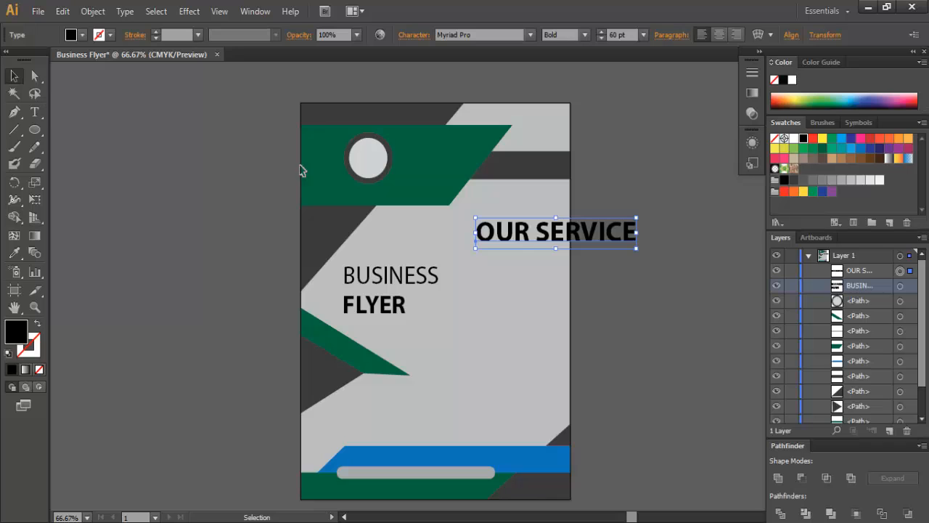
drag(584, 238, 532, 241)
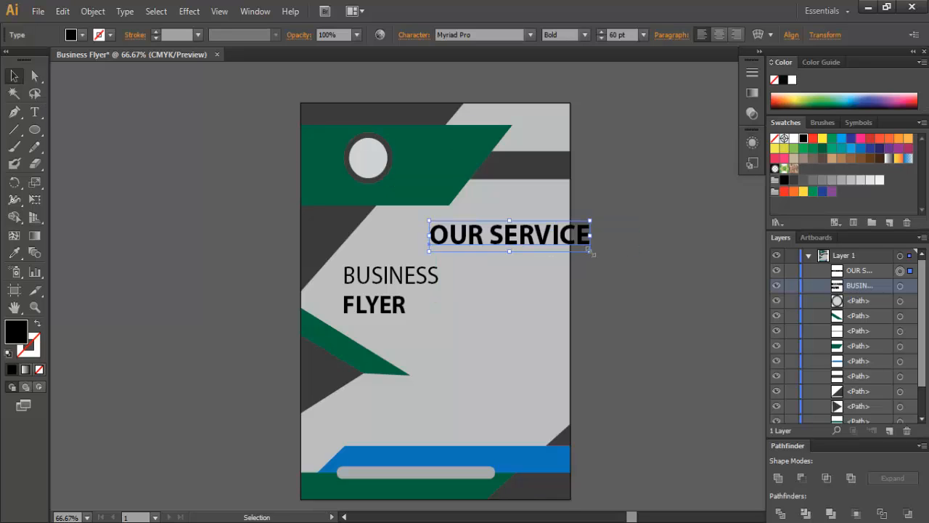
drag(590, 252, 558, 247)
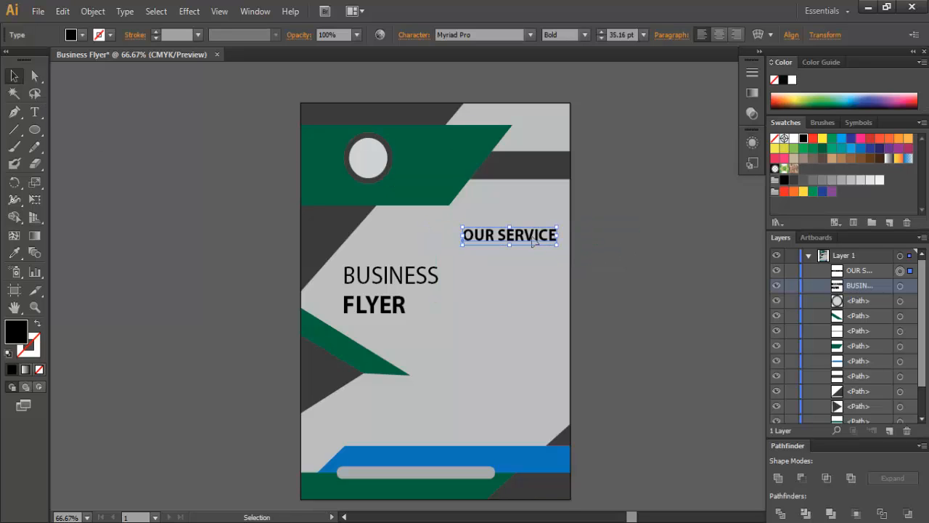
click(608, 267)
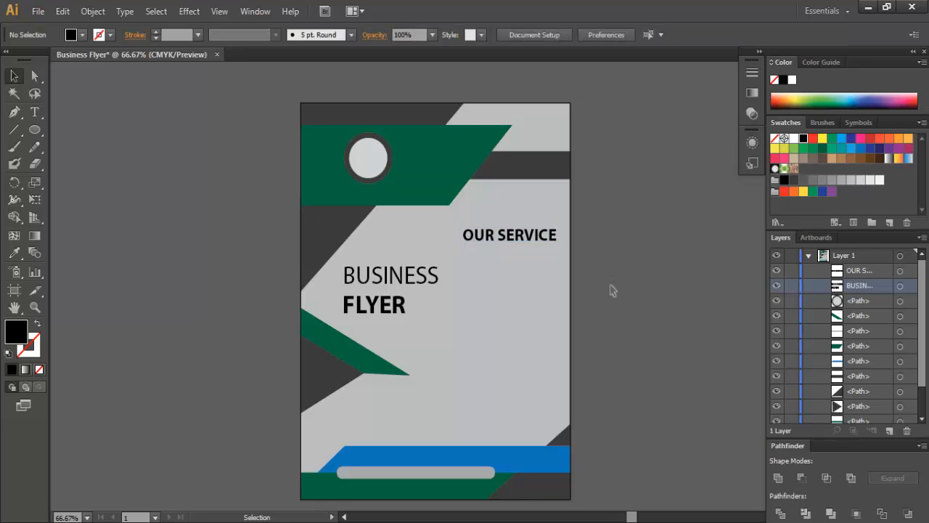
click(550, 241)
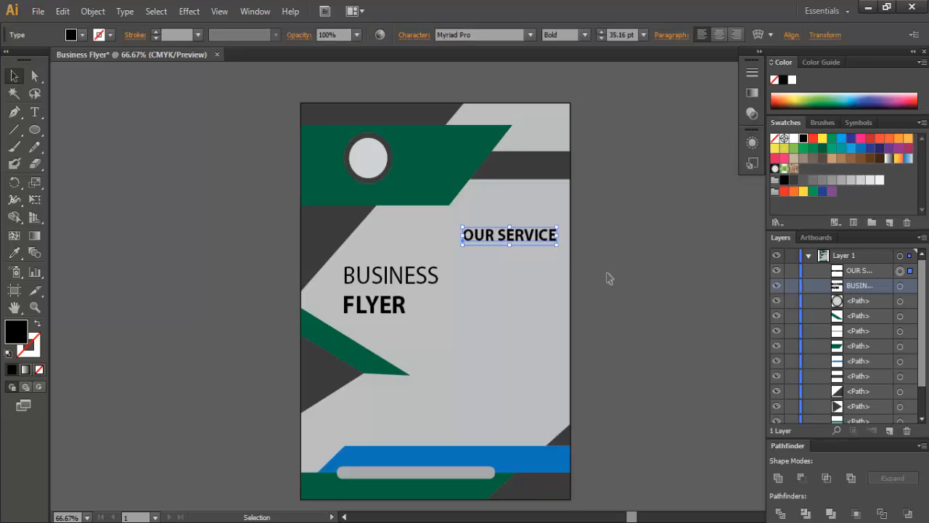
click(609, 278)
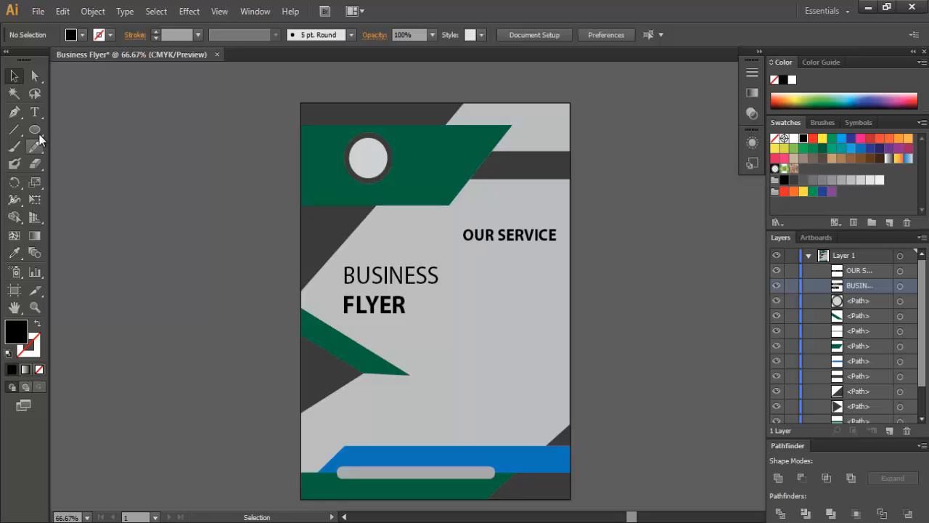
- Add 12 pt GRAPHICS DESIGN text beneath OUR SERVICE and nudge it up and left into place
click(34, 112)
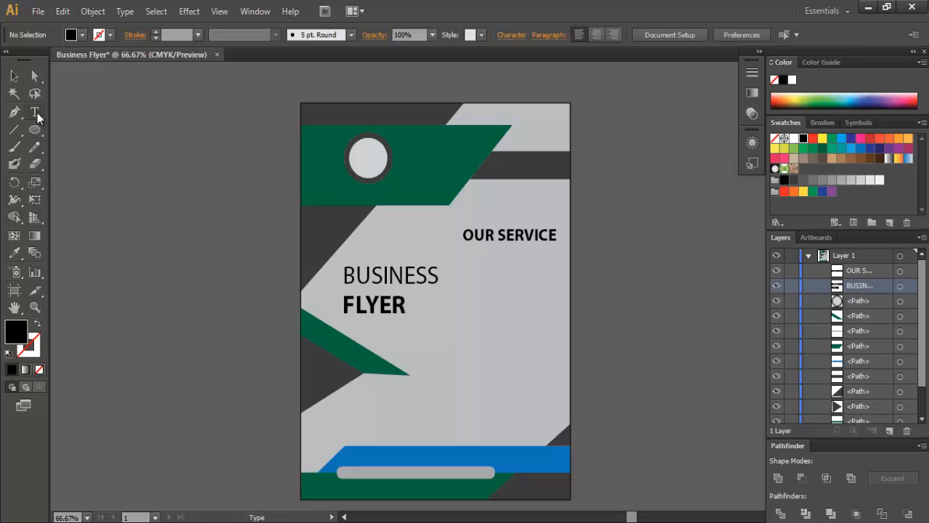
click(875, 271)
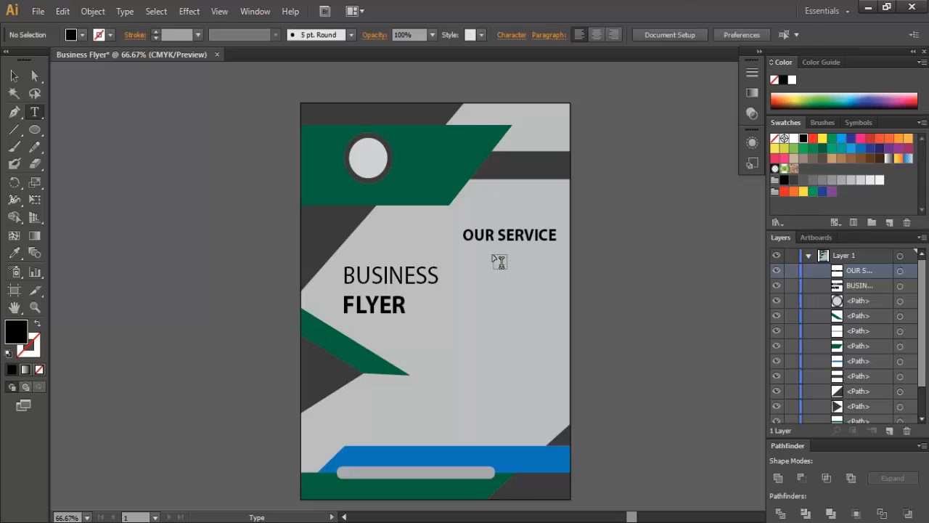
click(497, 259)
click(643, 35)
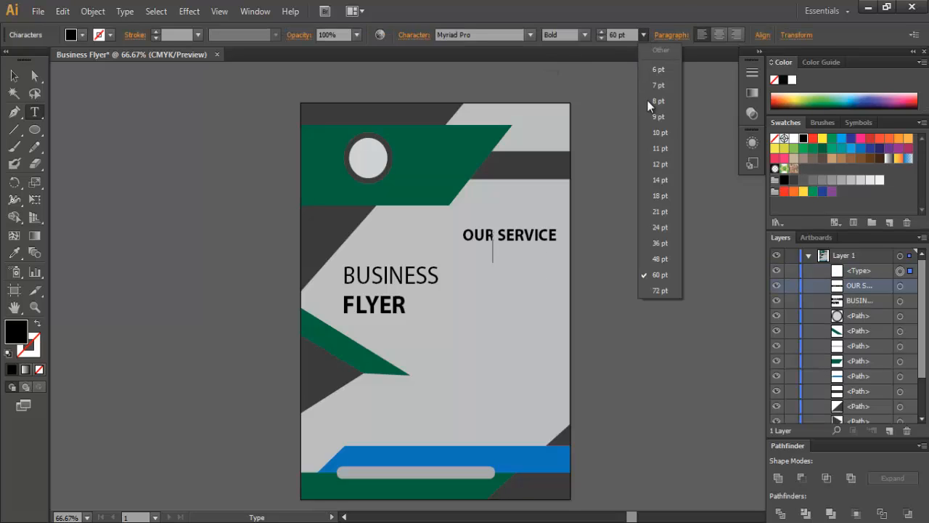
click(662, 164)
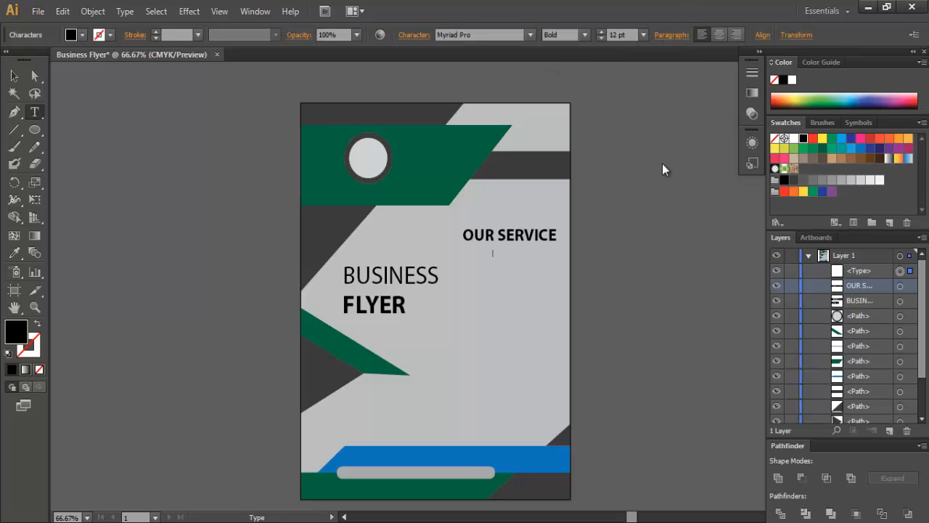
text(GRAPHICS DESIGN)
click(13, 75)
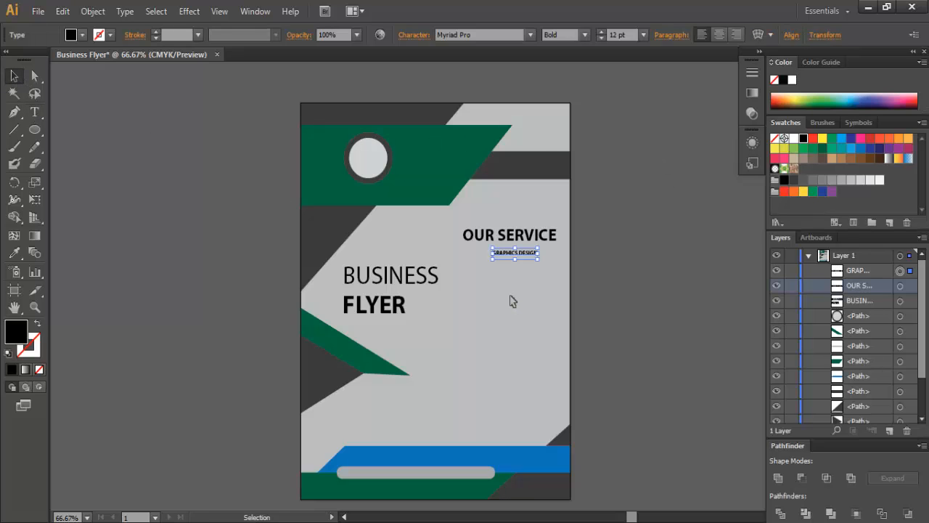
key(Up)
key(Up)
key(Up)
key(Up)
key(Up)
key(Up)
key(Up)
key(Up)
key(Up)
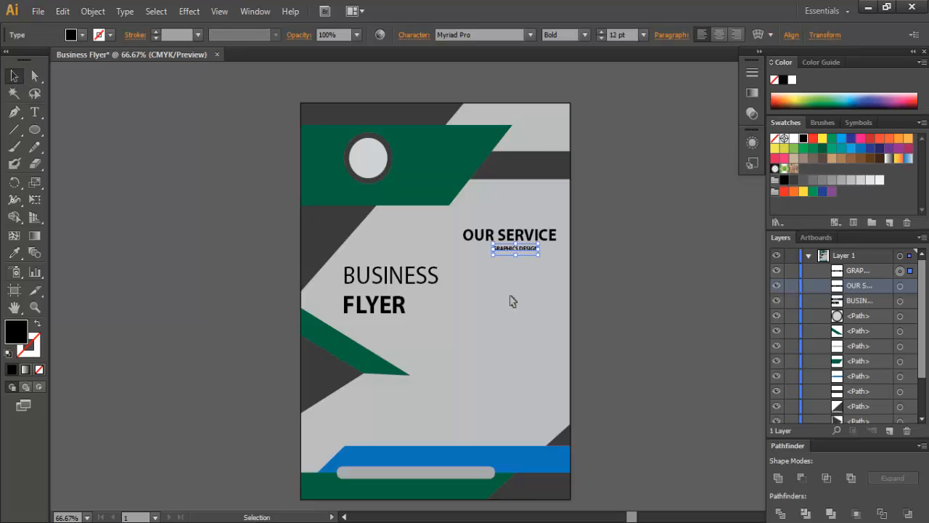
key(Left)
key(Left)
key(Left)
key(Left)
key(Left)
key(Left)
click(697, 326)
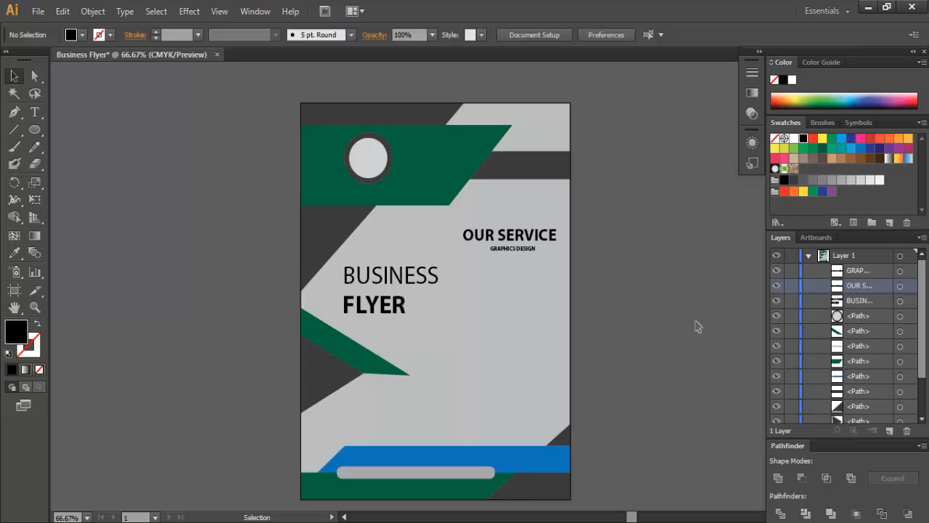
- Type Pipra Creators at 24 pt under the circle on the top green banner
click(34, 113)
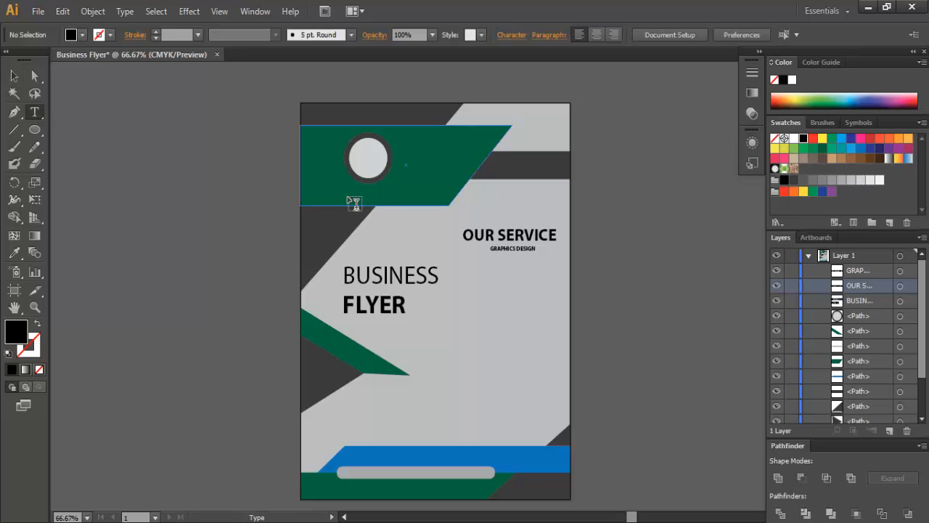
click(421, 210)
click(643, 35)
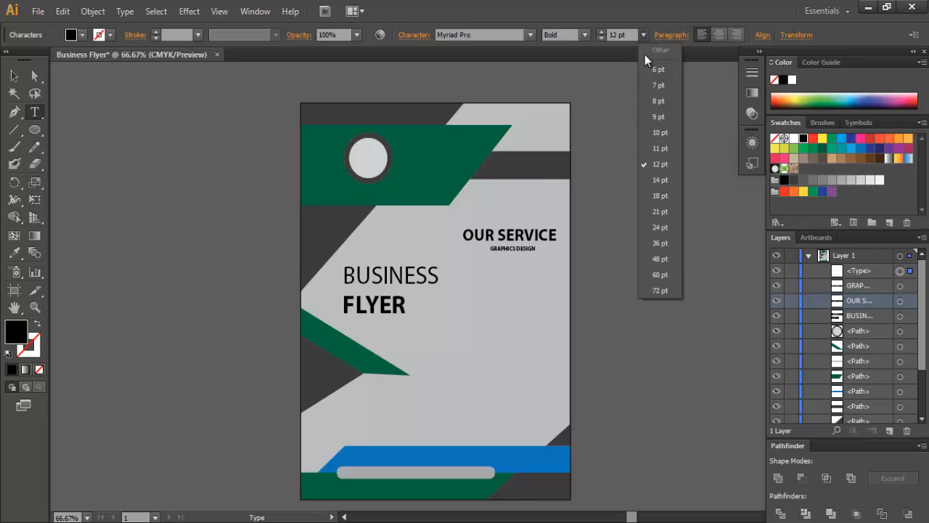
click(665, 228)
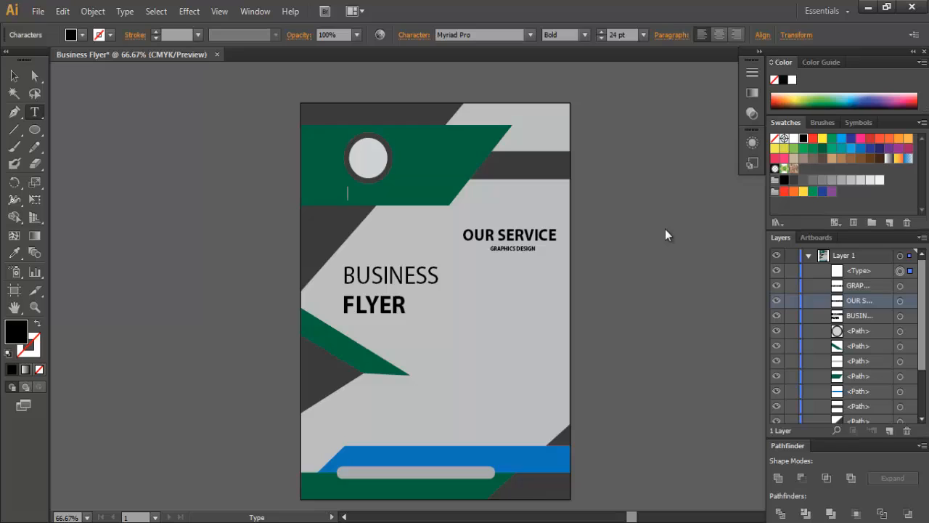
text(Pl)
key(BackSpace)
key(BackSpace)
key(BackSpace)
key(BackSpace)
text(p)
key(BackSpace)
text(ipra)
click(15, 76)
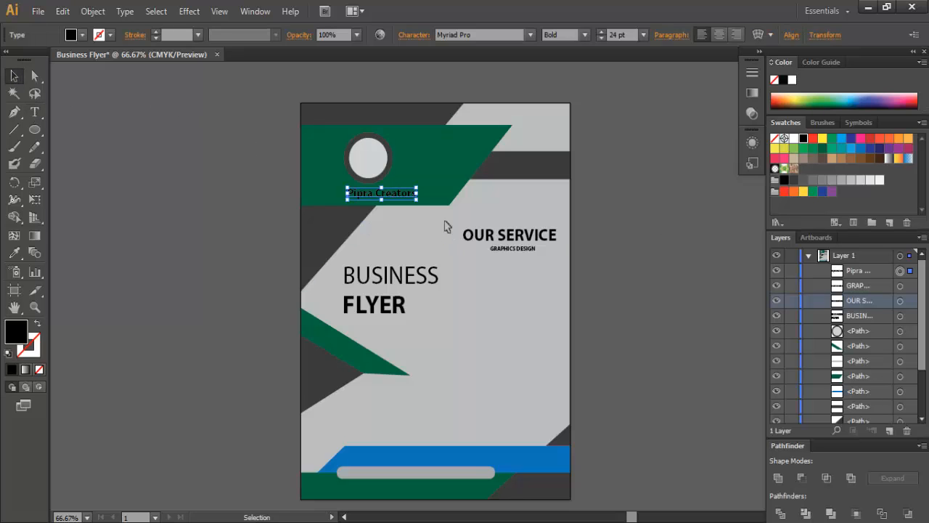
- Enlarge Pipra Creators, nudge it left, and give it a light grey fill
drag(417, 199, 434, 205)
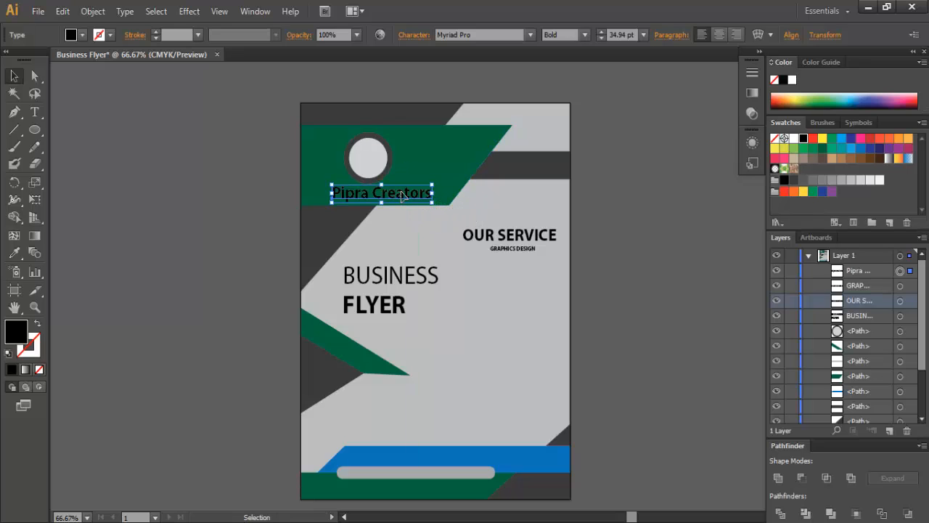
key(Left)
key(Left)
key(Left)
key(Left)
key(Left)
key(Left)
key(Left)
key(Left)
key(Left)
key(Left)
key(Left)
key(Left)
key(Left)
key(Left)
key(Left)
key(Left)
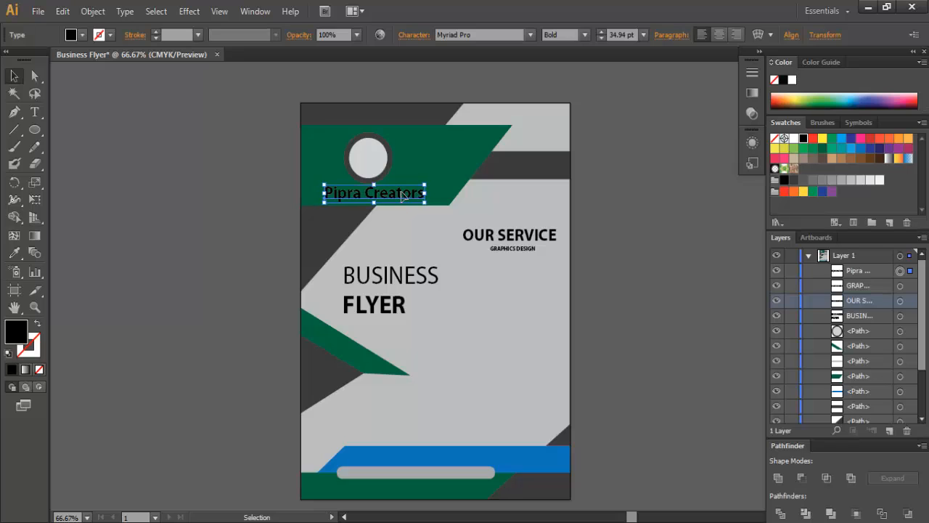
key(Left)
key(Left)
key(Left)
key(Left)
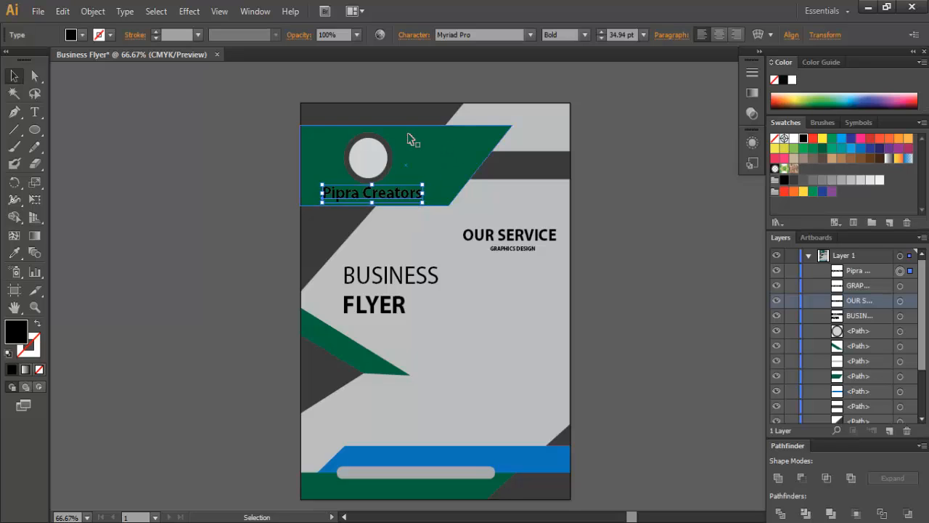
click(82, 35)
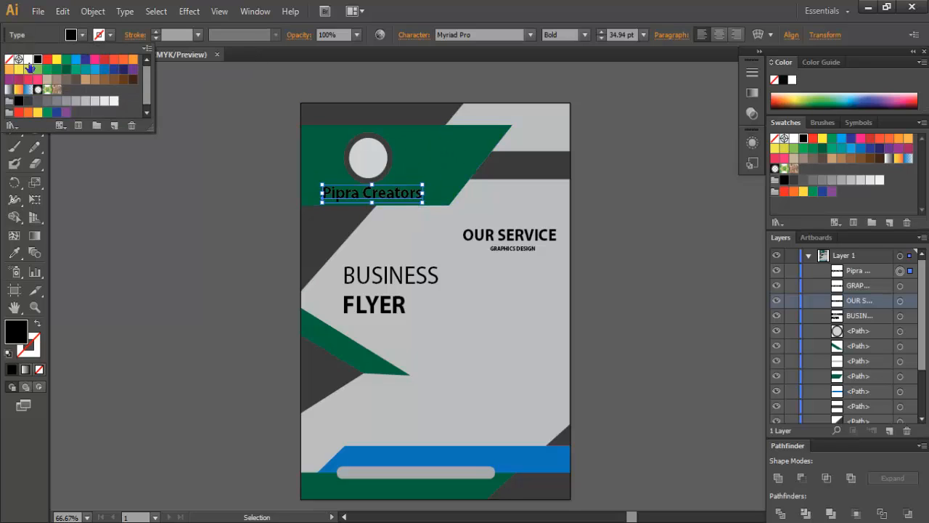
click(28, 62)
key(Escape)
click(642, 266)
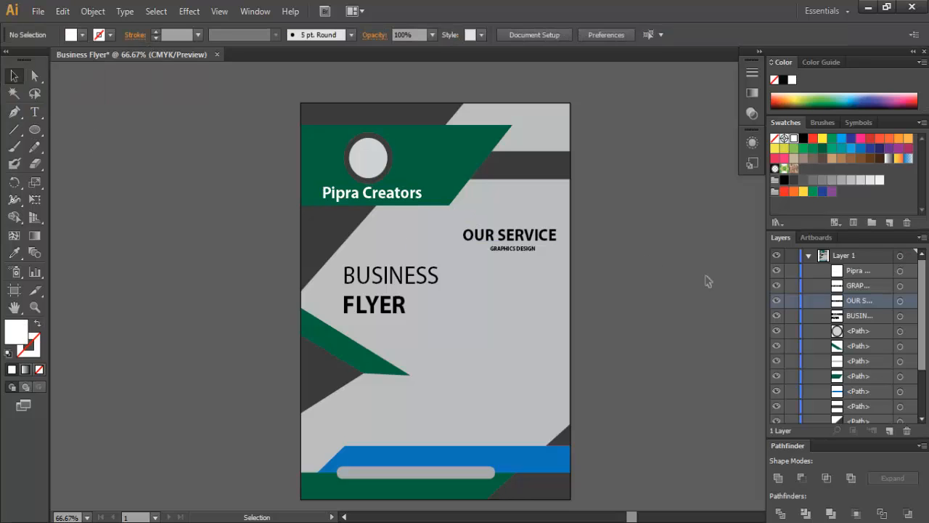
click(404, 195)
click(83, 35)
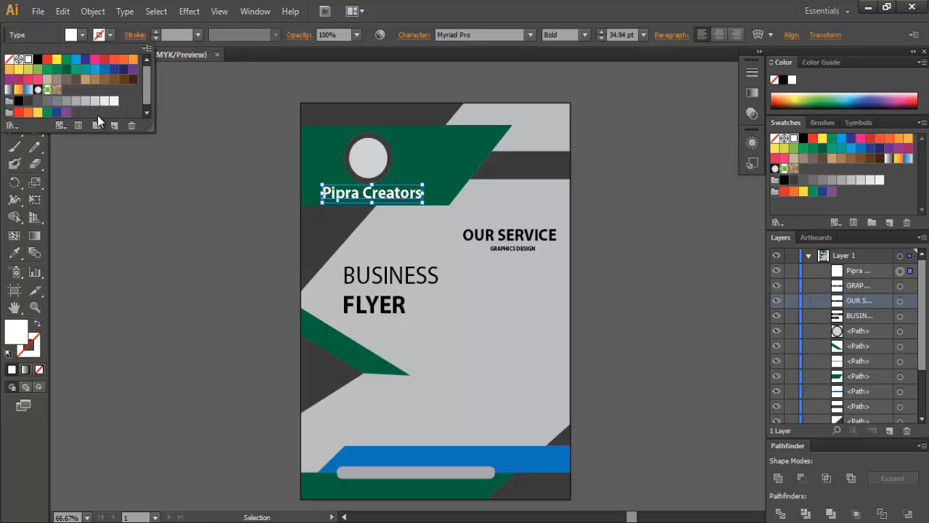
click(102, 103)
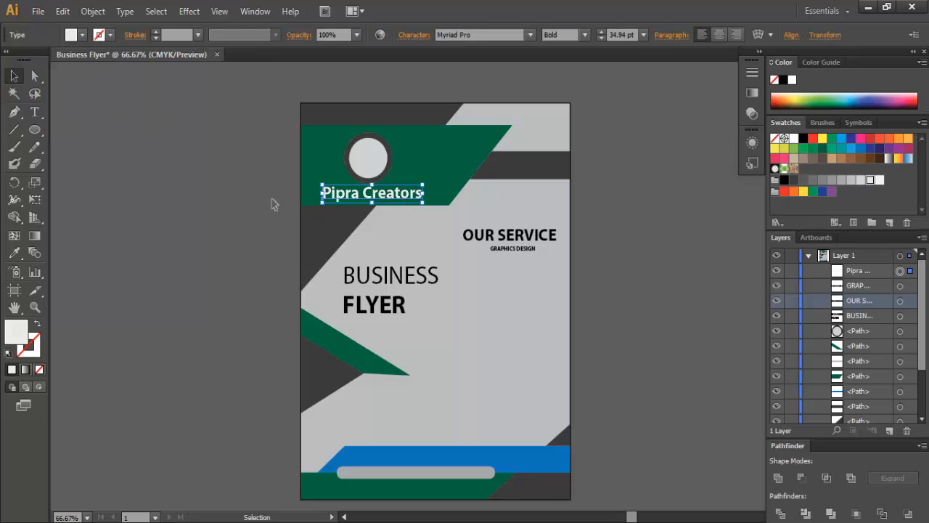
click(635, 247)
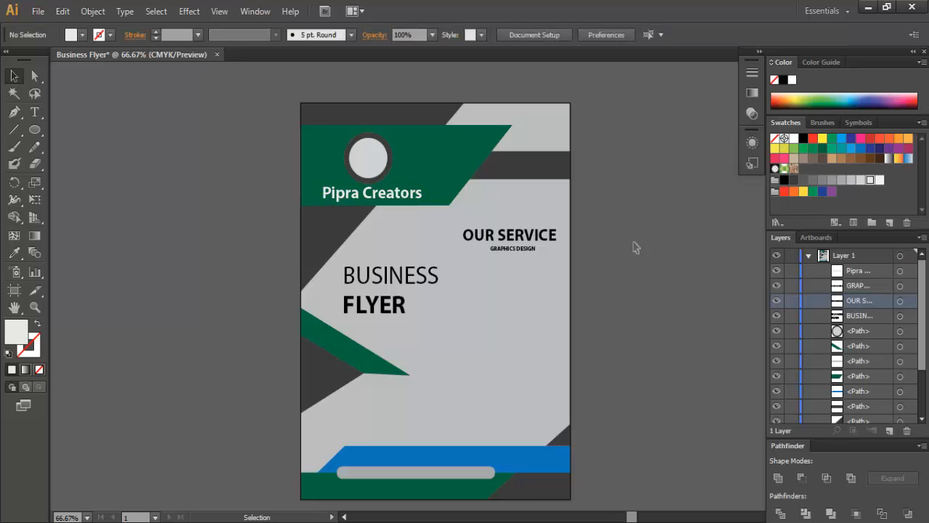
- Open the gear, light-bulb-6 and speaker images and place them on the Business Flyer
click(42, 15)
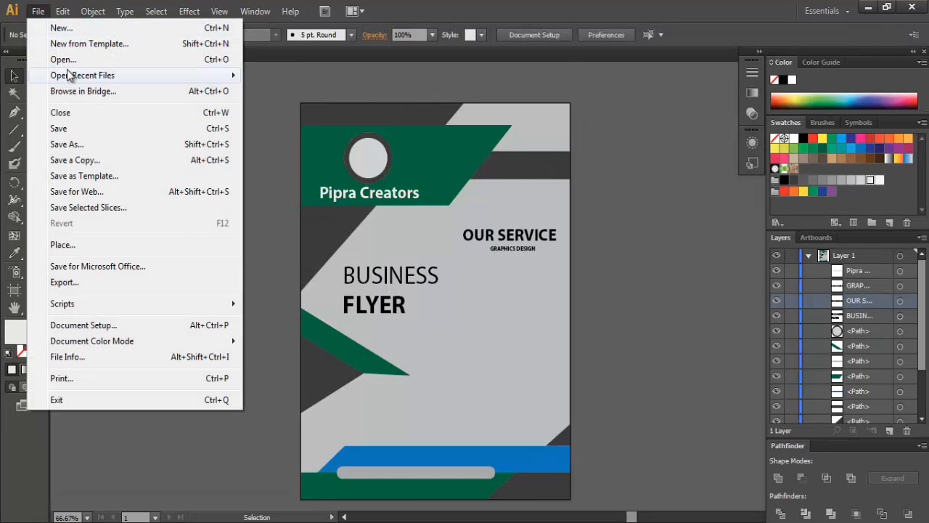
click(67, 59)
drag(475, 328, 219, 312)
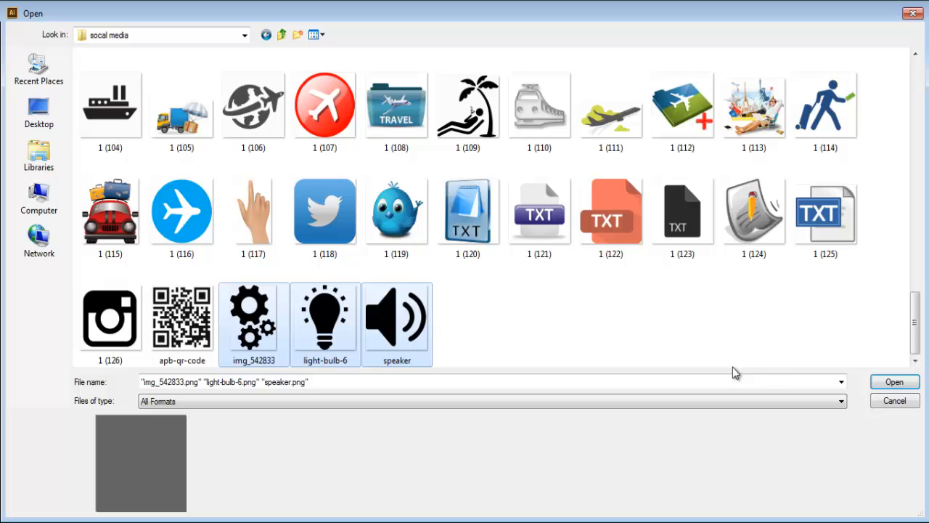
click(893, 384)
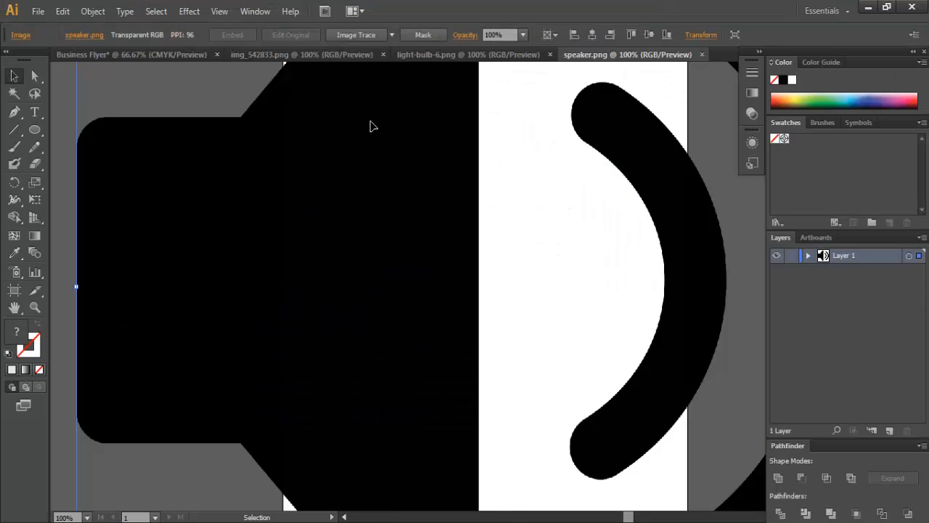
click(160, 54)
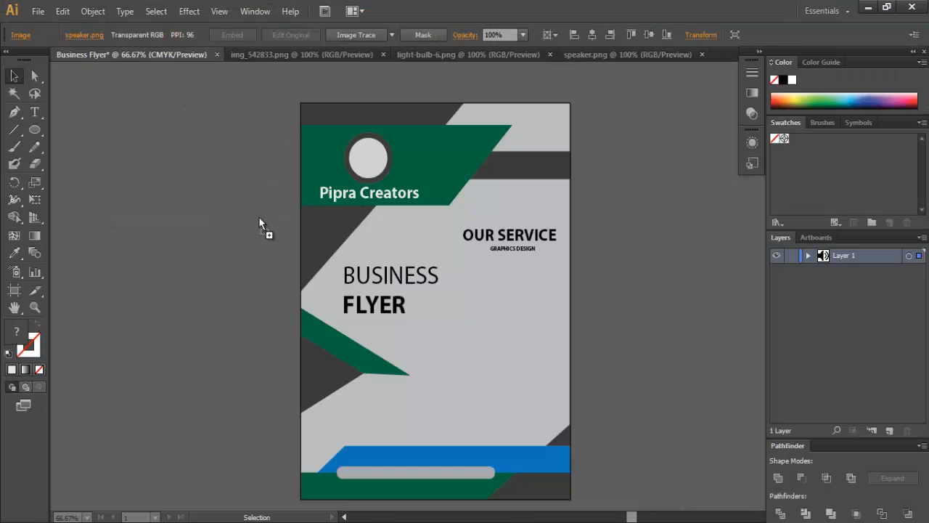
click(464, 356)
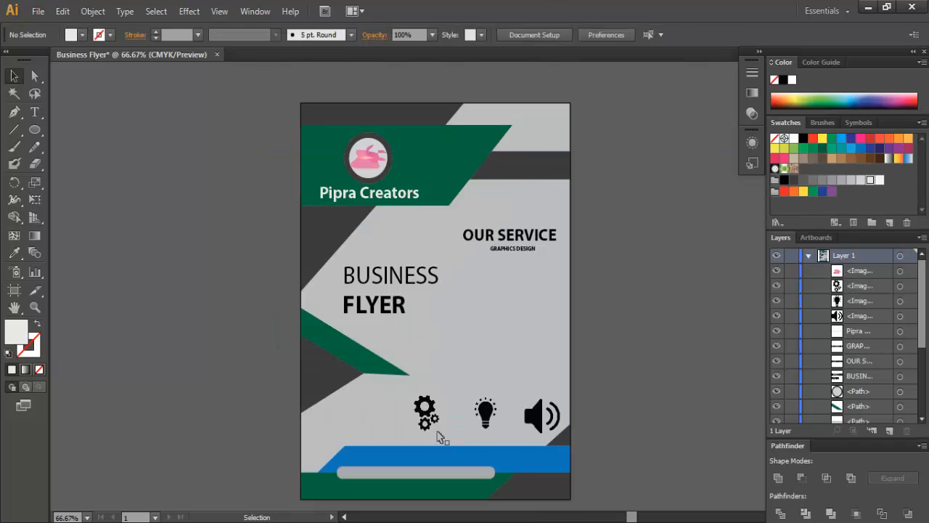
click(431, 412)
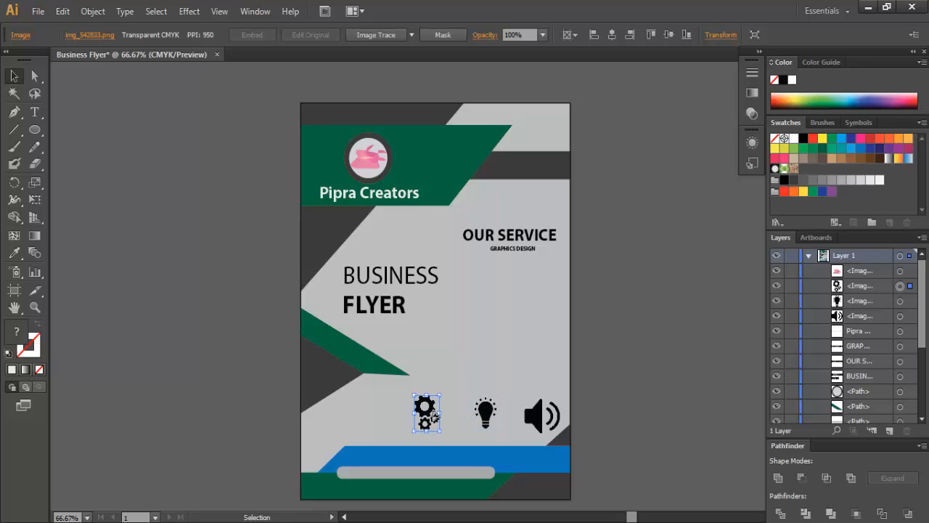
- Reposition the gear, bulb and speaker icons and shrink them together
drag(433, 412, 471, 395)
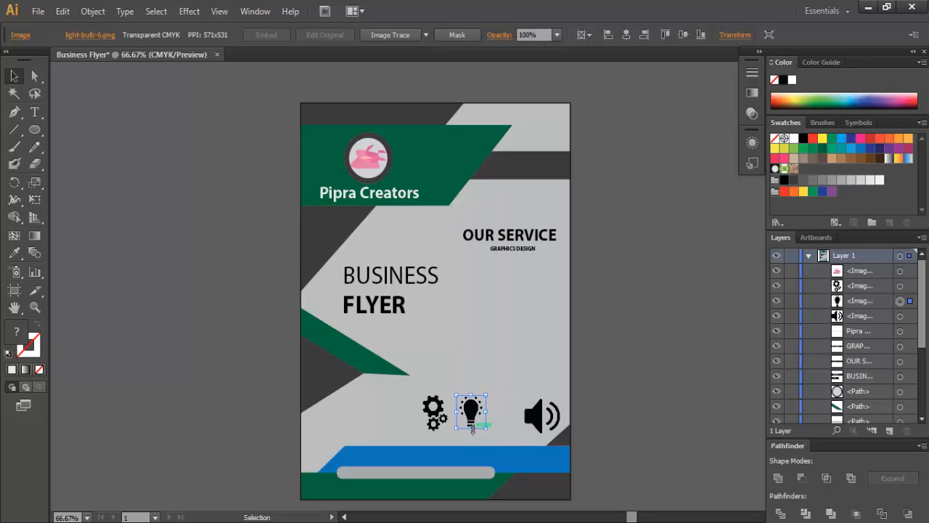
drag(472, 428, 521, 434)
click(604, 438)
click(437, 419)
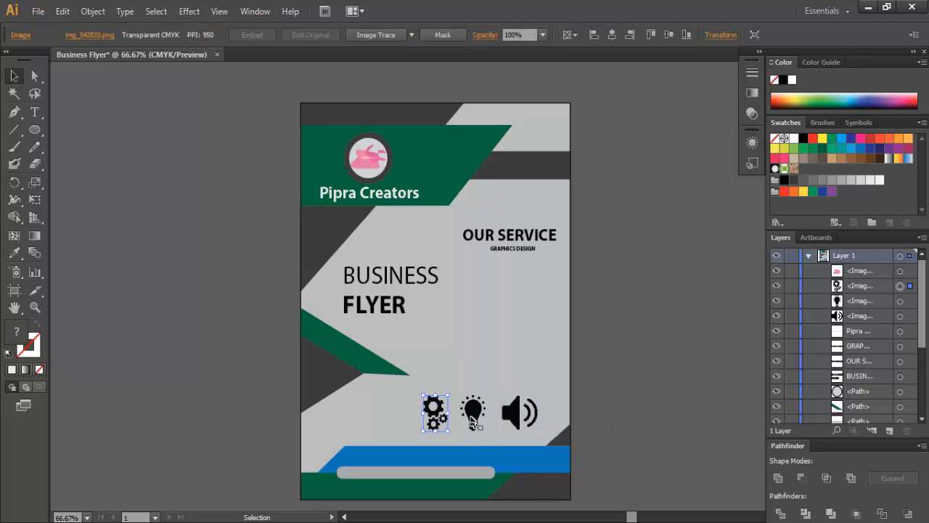
shift+click(472, 418)
shift+click(524, 419)
drag(542, 430, 516, 424)
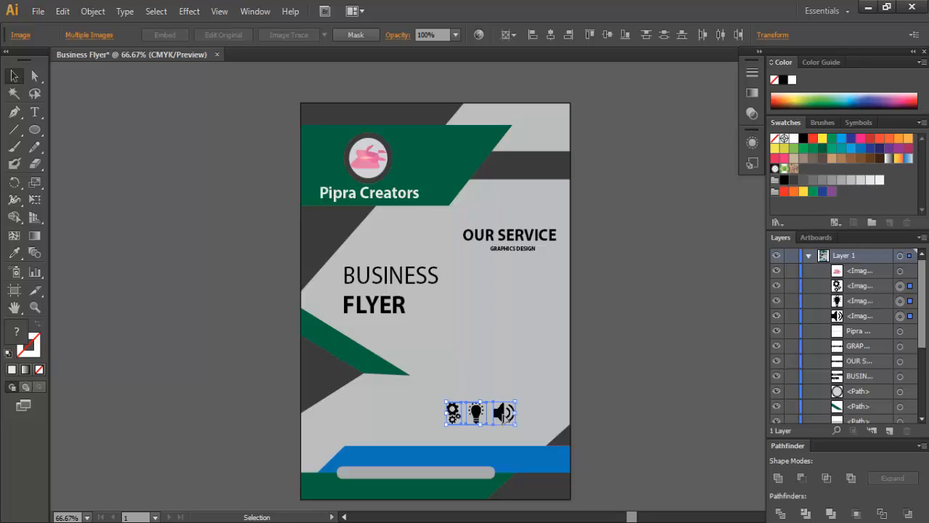
drag(503, 419, 541, 426)
click(618, 420)
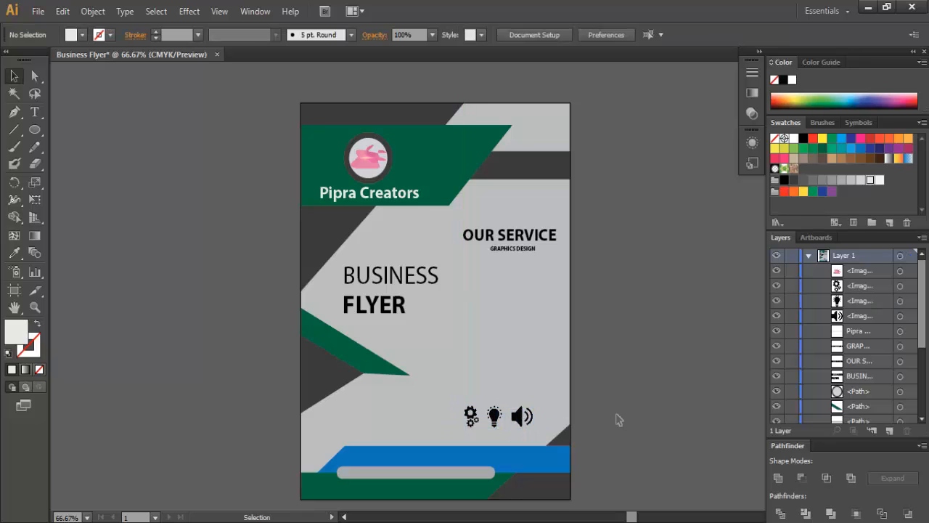
- Set the three icons' opacity to 80%
click(471, 415)
shift+click(495, 416)
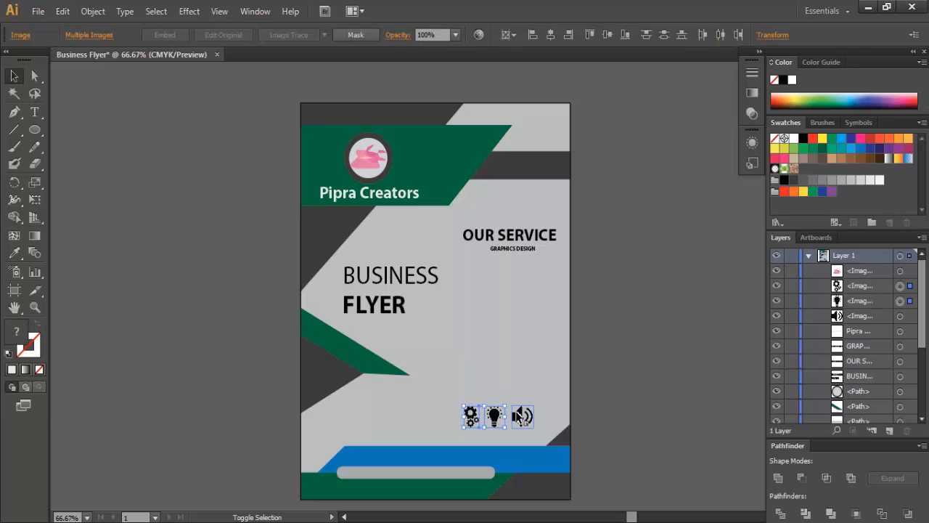
shift+click(520, 416)
click(456, 35)
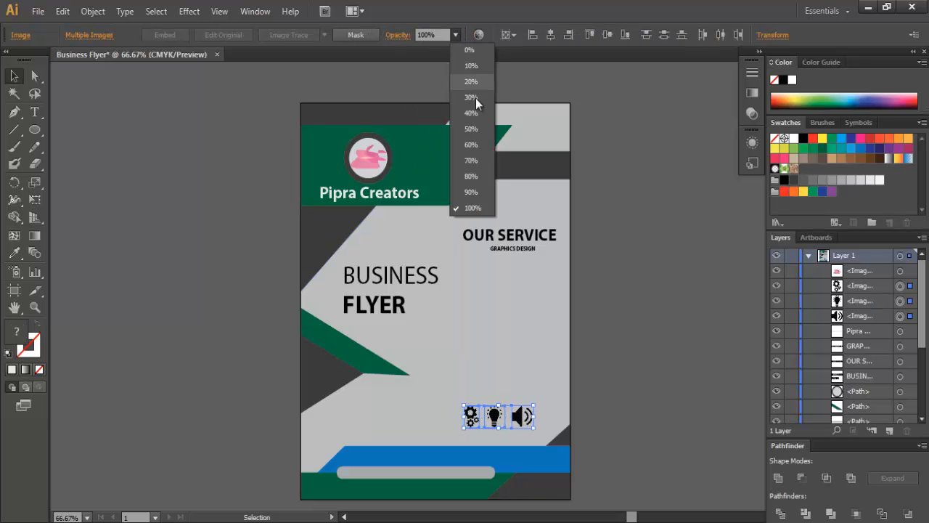
click(474, 176)
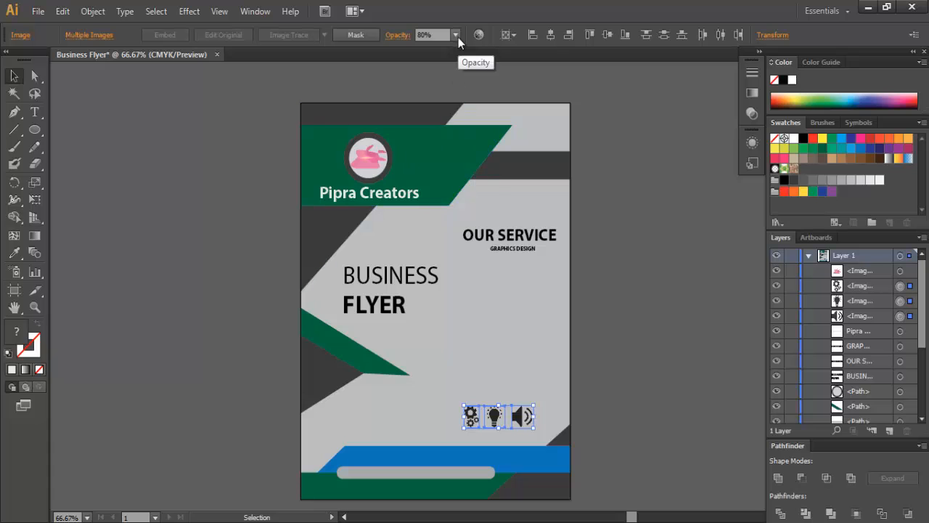
click(455, 35)
click(474, 174)
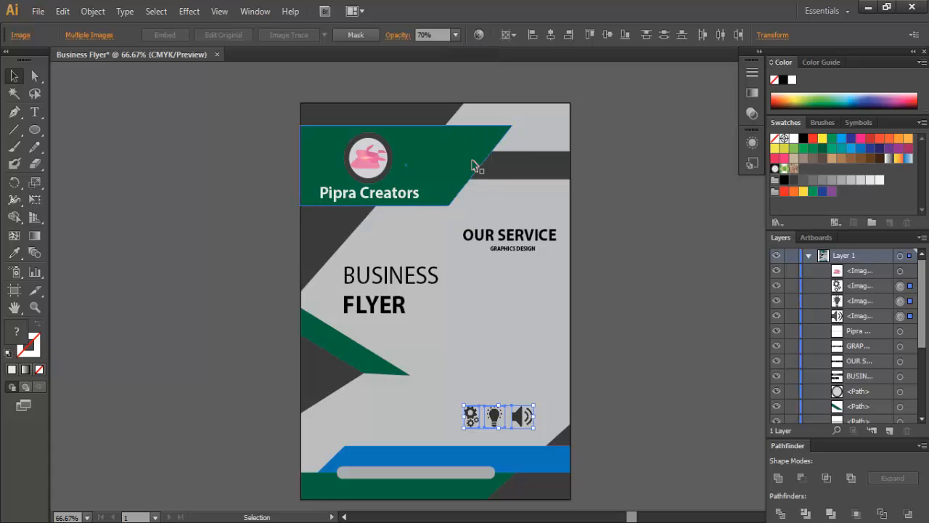
click(616, 269)
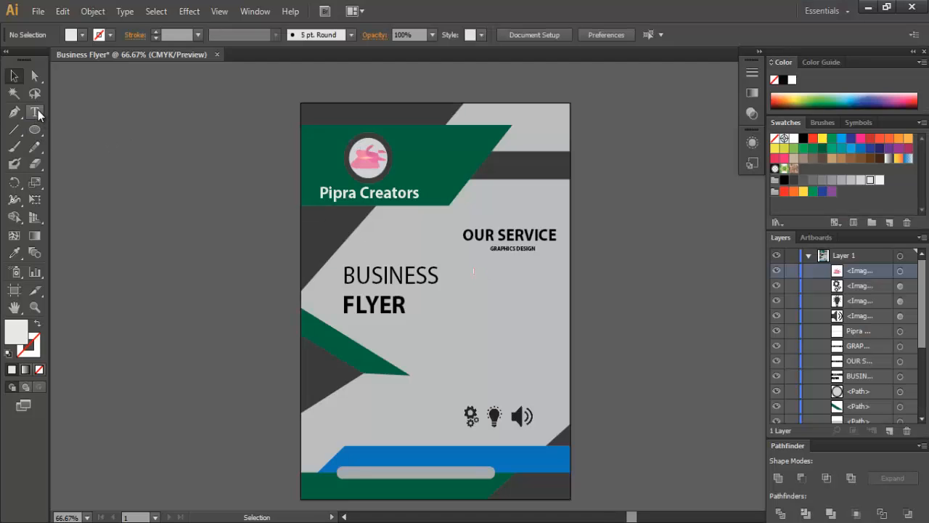
- Paste the body paragraph into a text area below GRAPHICS DESIGN, make it 21 pt and centred, and copy it below
click(38, 114)
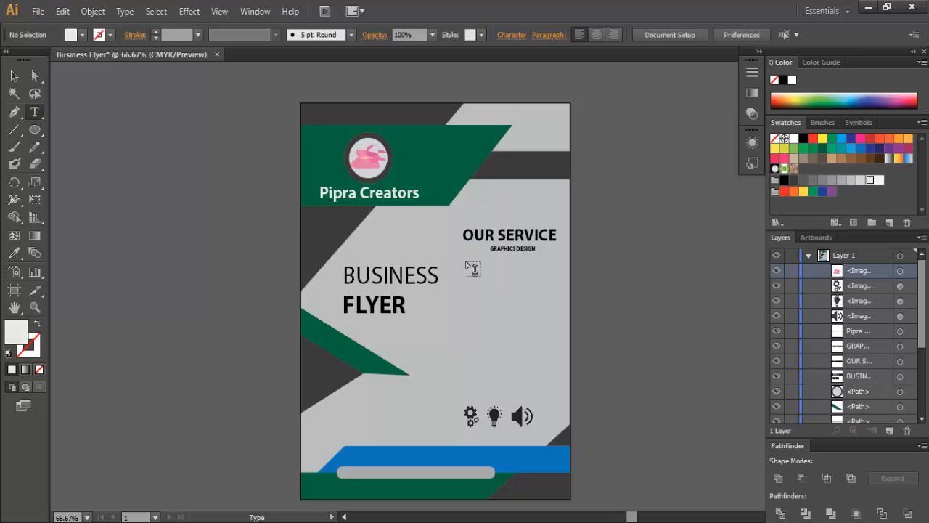
drag(465, 264, 560, 398)
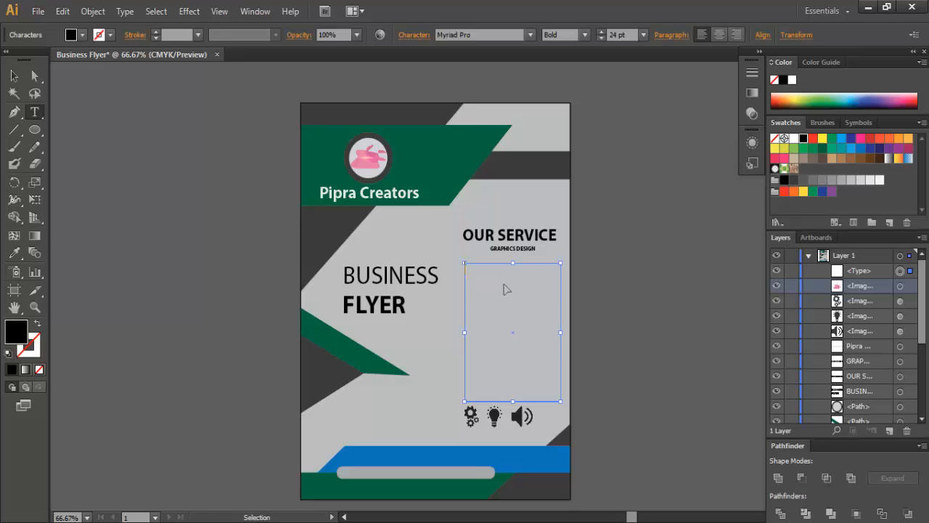
key(ctrl+v)
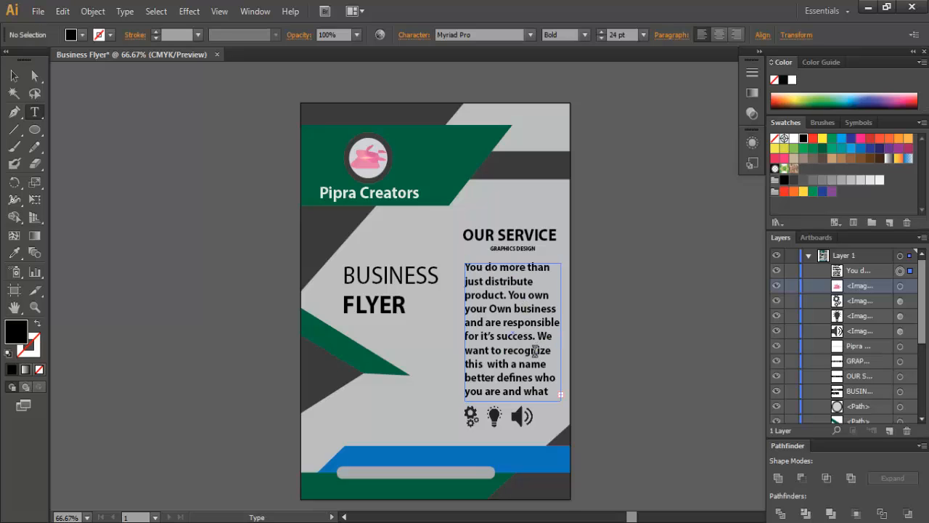
drag(551, 390, 463, 247)
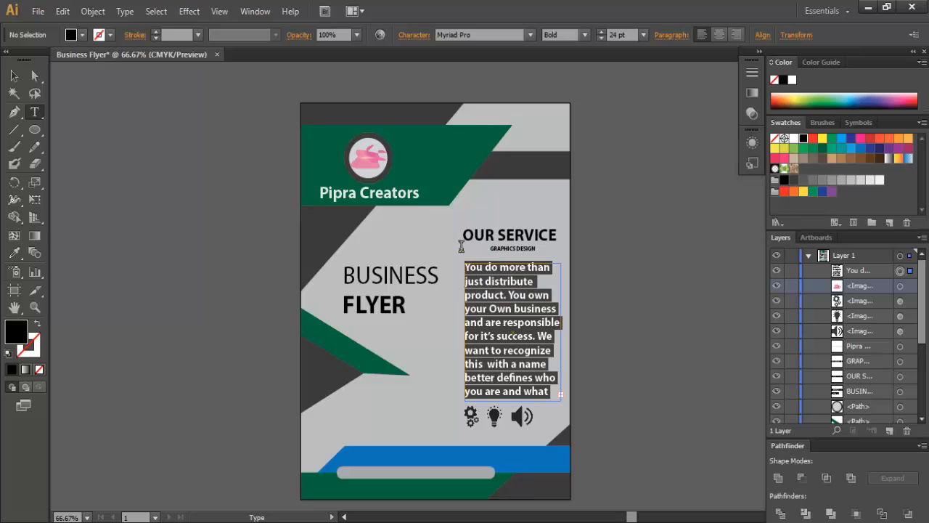
click(643, 35)
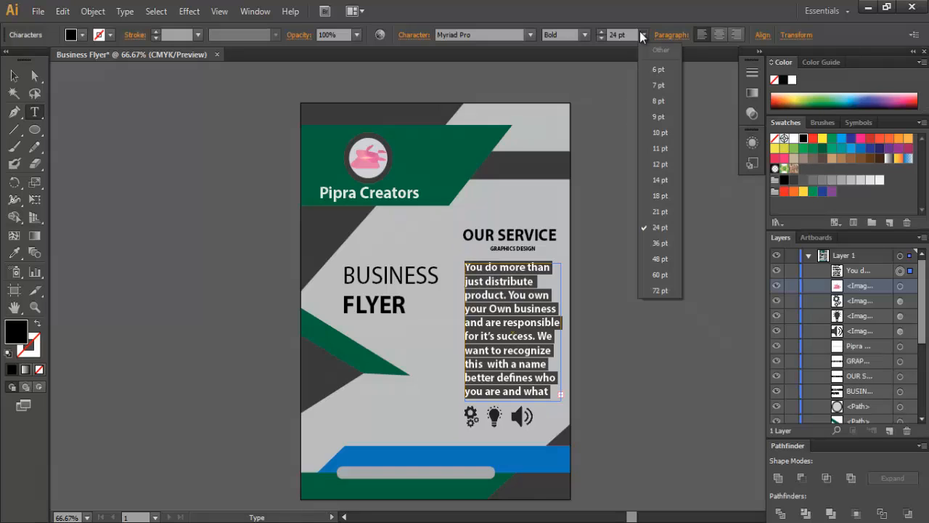
click(668, 198)
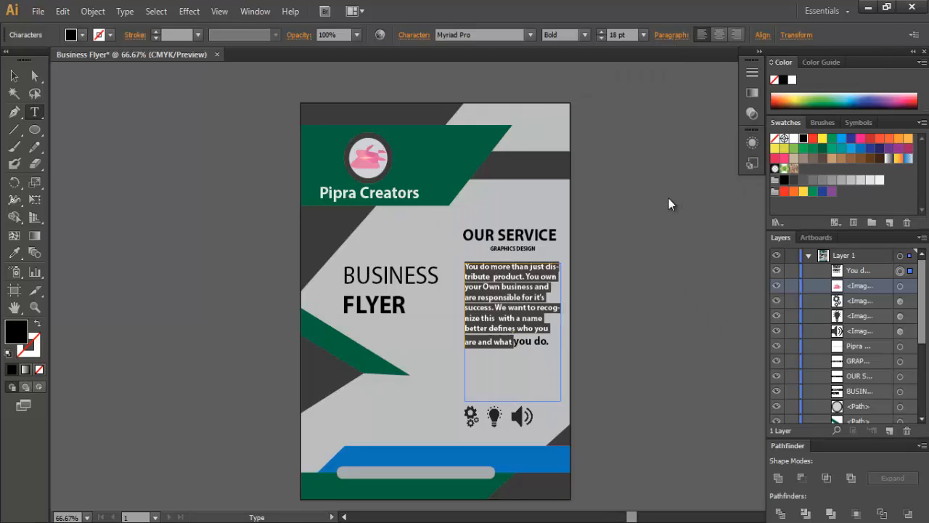
click(645, 37)
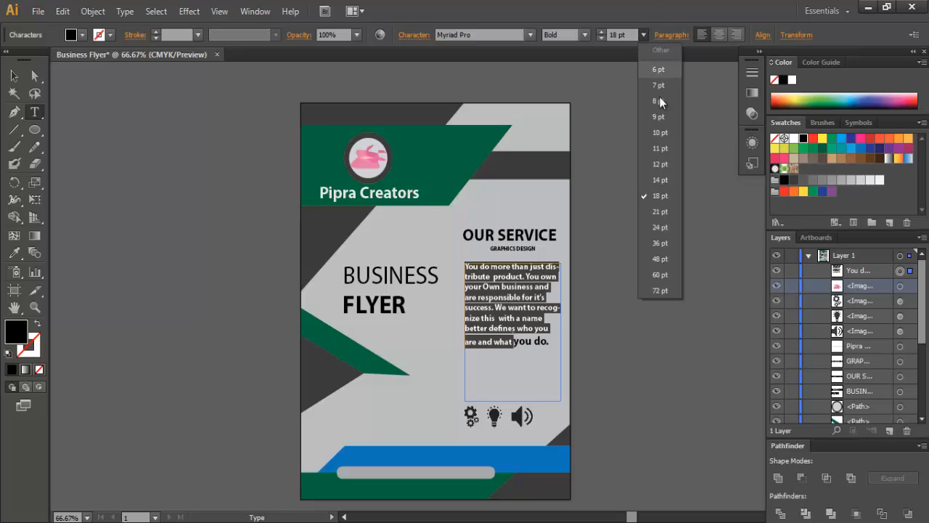
click(667, 208)
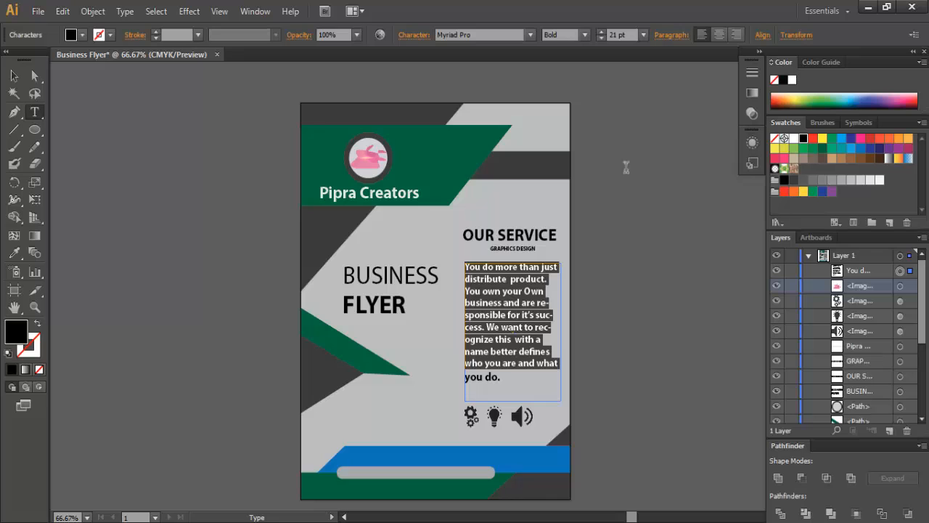
click(721, 31)
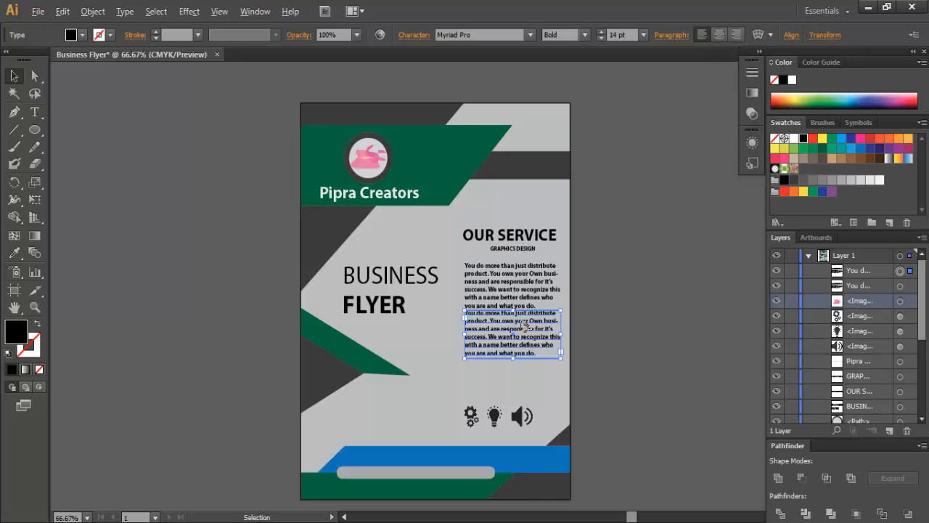
drag(524, 326, 526, 374)
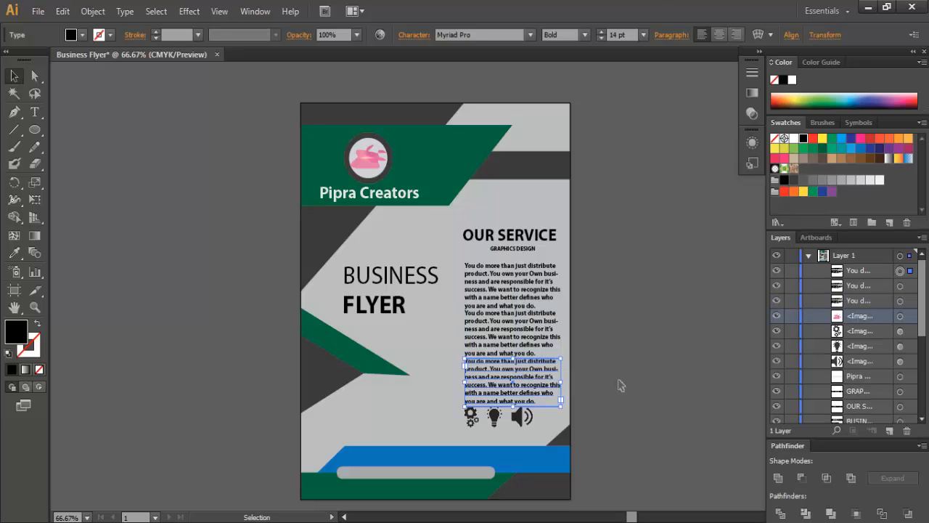
- Nudge the gear, bulb and speaker icons down and squash them slightly in height
click(621, 385)
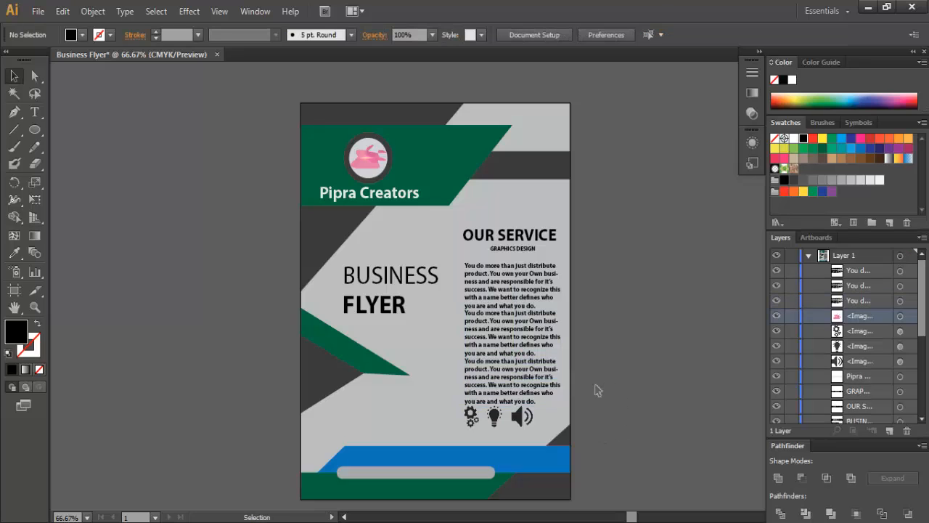
click(469, 415)
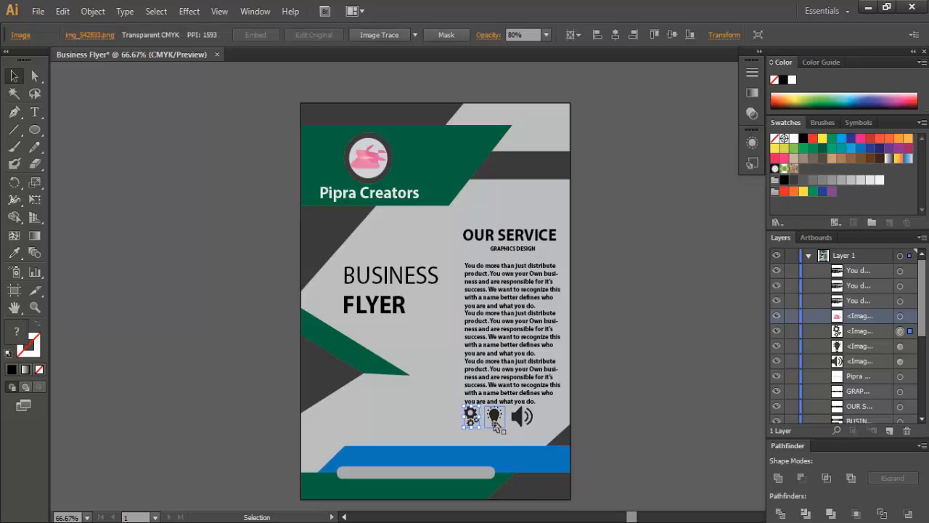
shift+click(494, 417)
shift+click(522, 416)
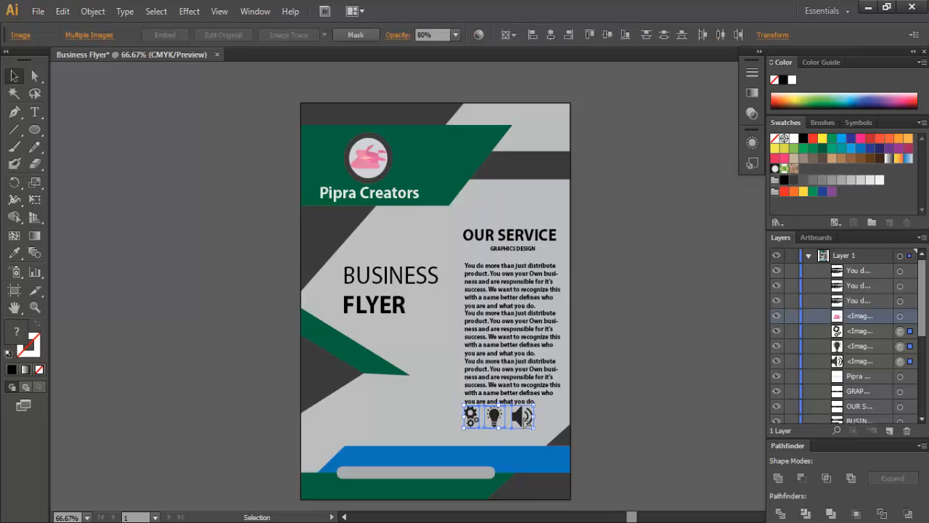
key(Down)
key(Down)
key(Down)
key(Down)
key(Down)
key(Down)
key(Down)
key(Down)
key(Down)
key(Down)
key(Down)
key(Down)
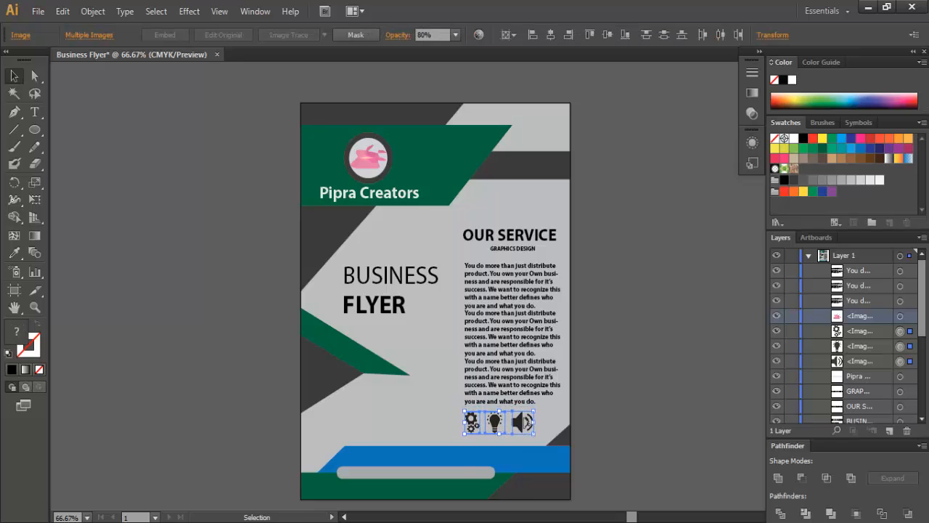
key(Down)
key(Down)
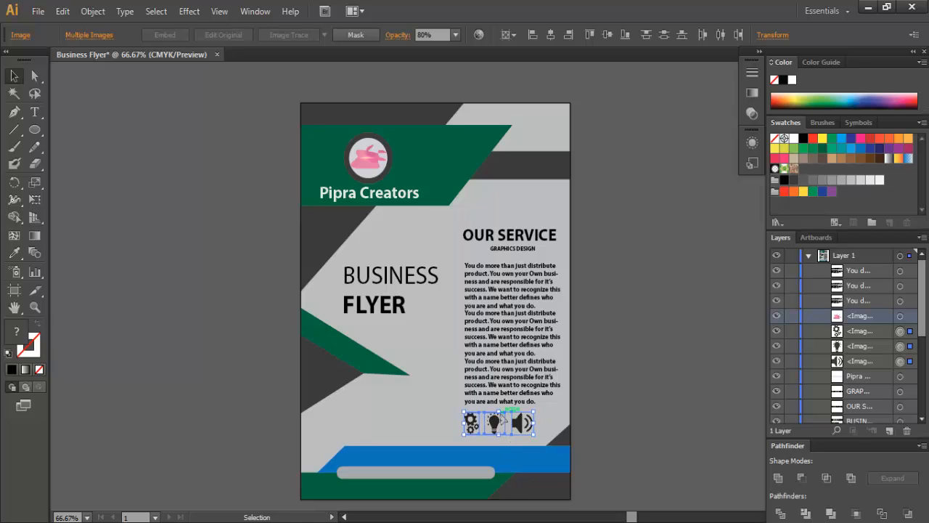
drag(498, 411, 500, 417)
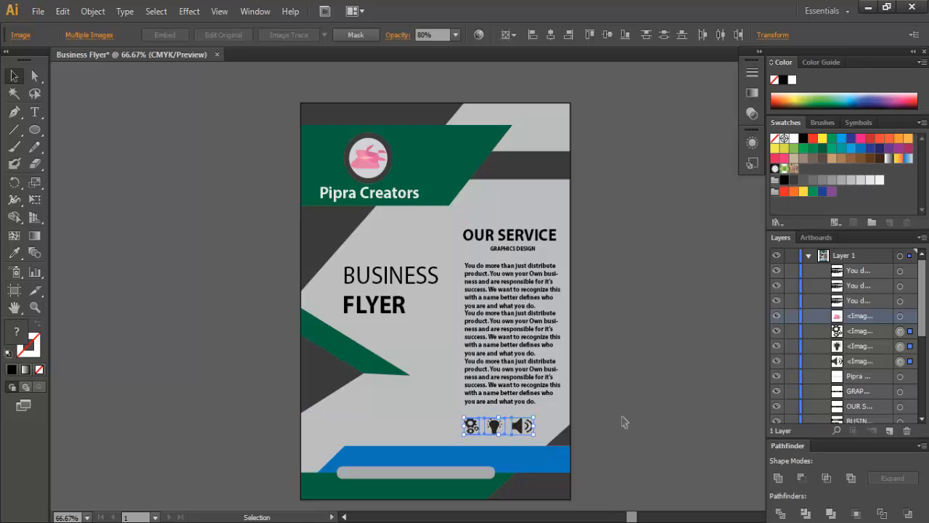
click(657, 408)
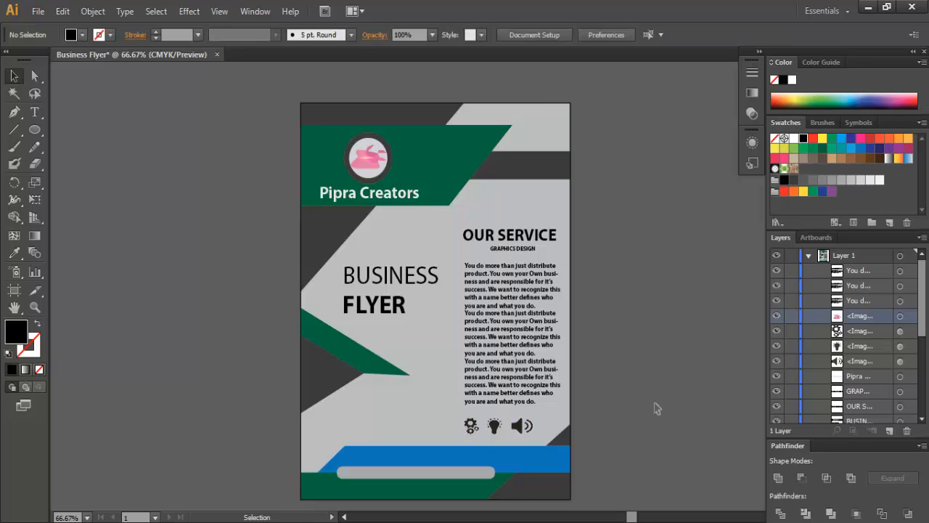
- Draw a light grey circle and shrink it to a small dot on the lower left
key(l)
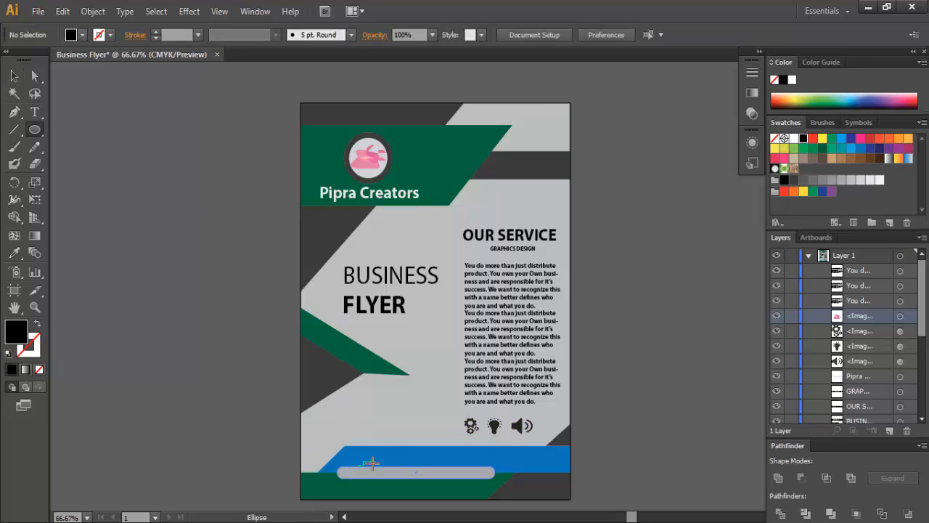
drag(370, 404, 361, 397)
click(82, 35)
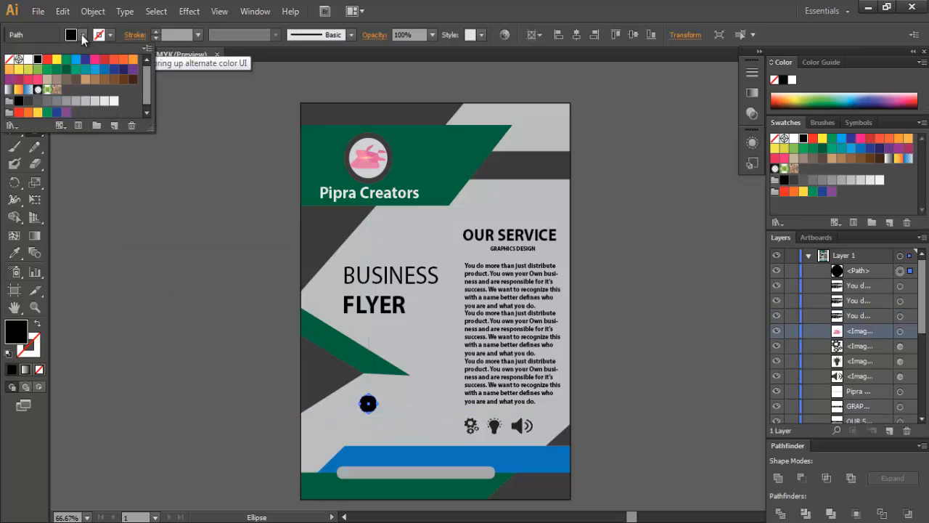
click(95, 101)
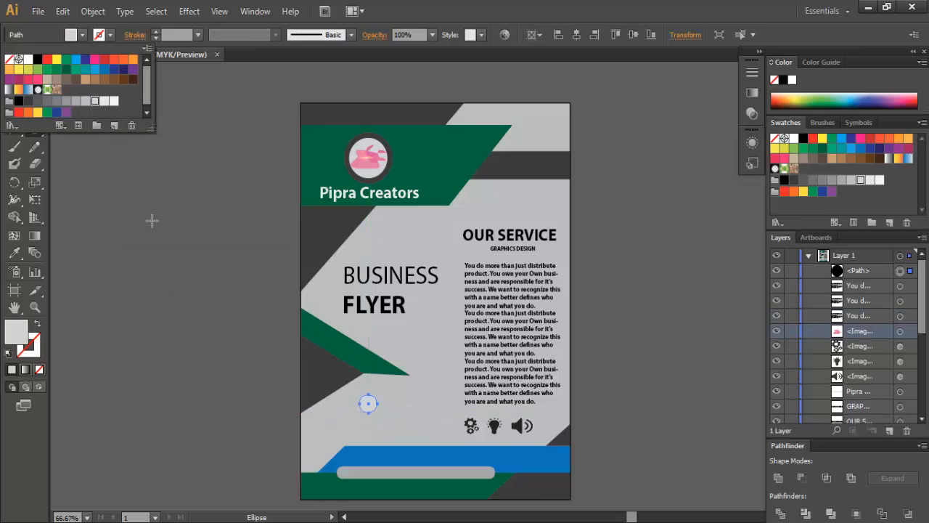
key(Escape)
key(v)
scroll(390, 411, up, 3)
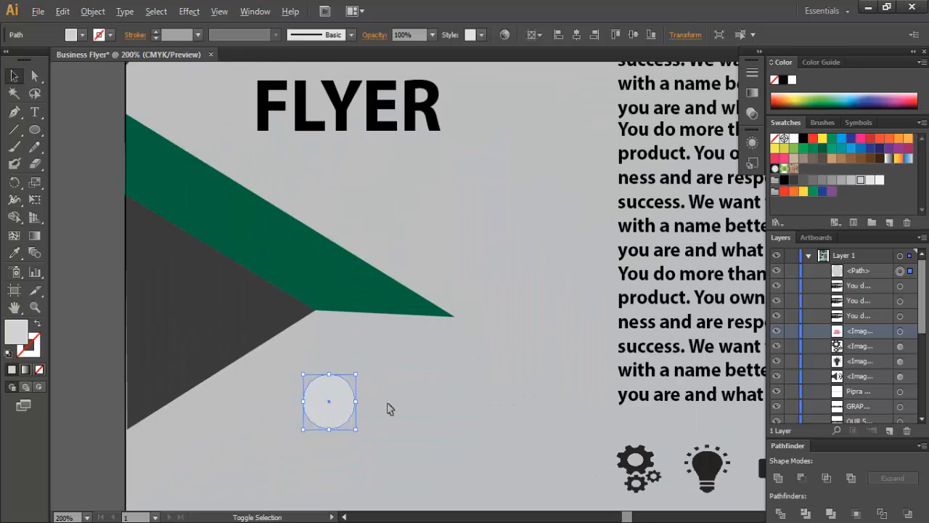
scroll(392, 410, down, 4)
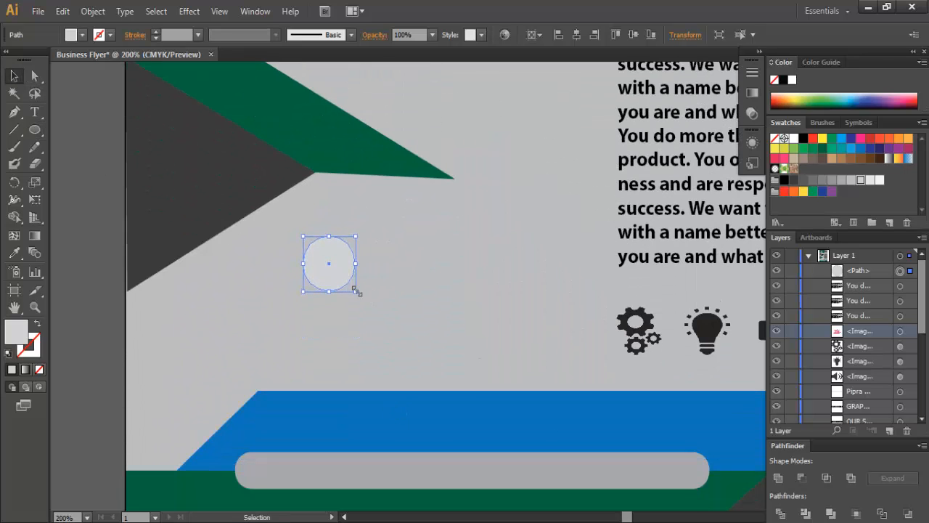
drag(356, 291, 285, 438)
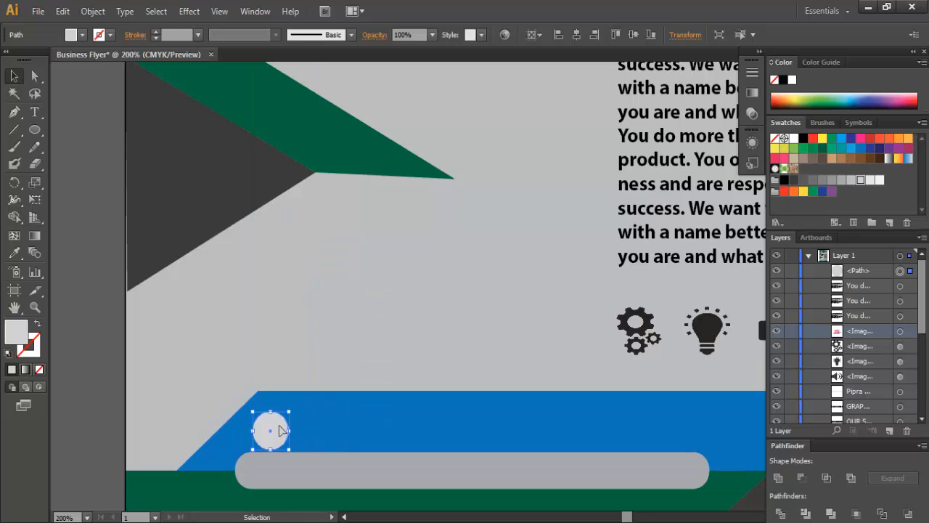
- Copy the dot twice to the right, spacing three dots evenly along the blue band
key(ctrl+1)
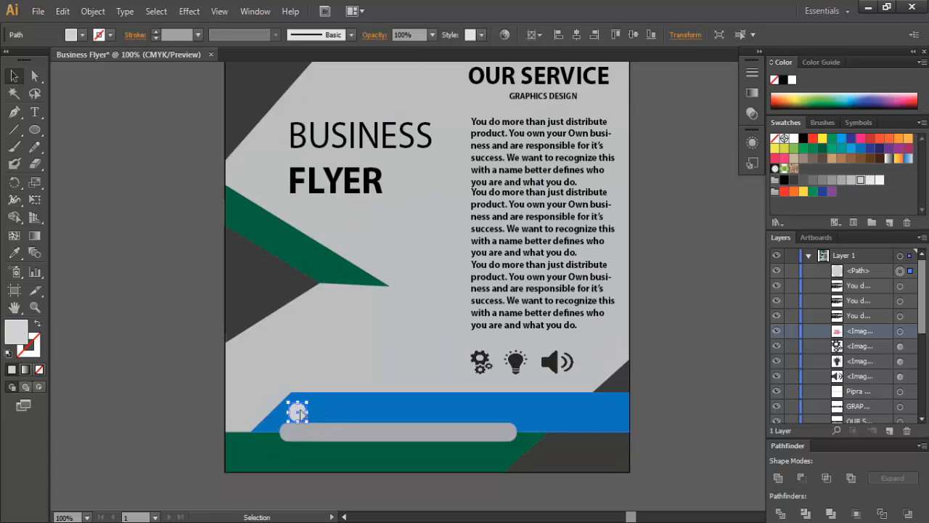
drag(299, 413, 548, 409)
click(678, 408)
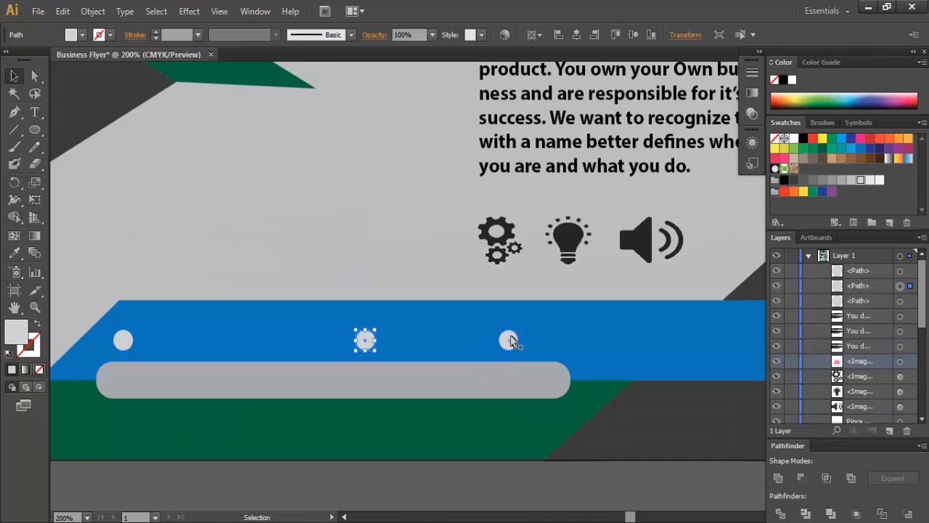
drag(511, 337, 620, 342)
key(ctrl+minus)
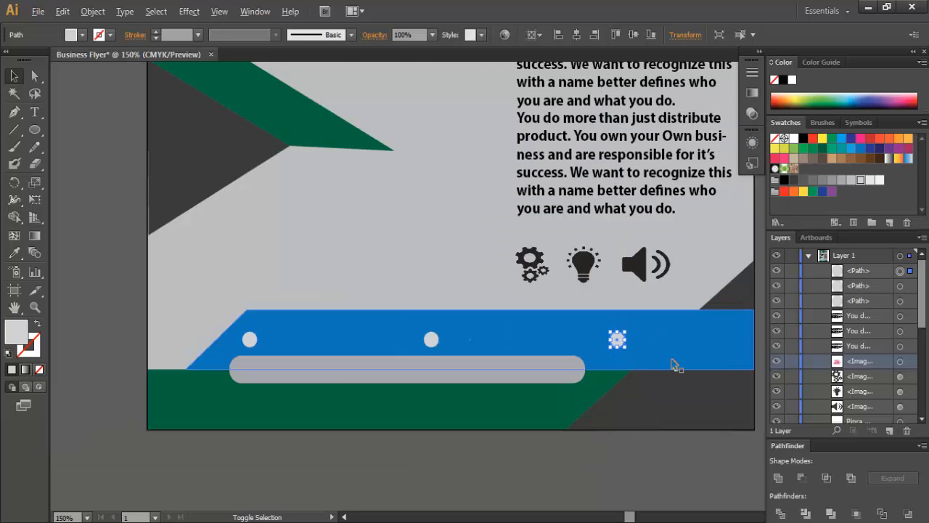
key(ctrl+minus)
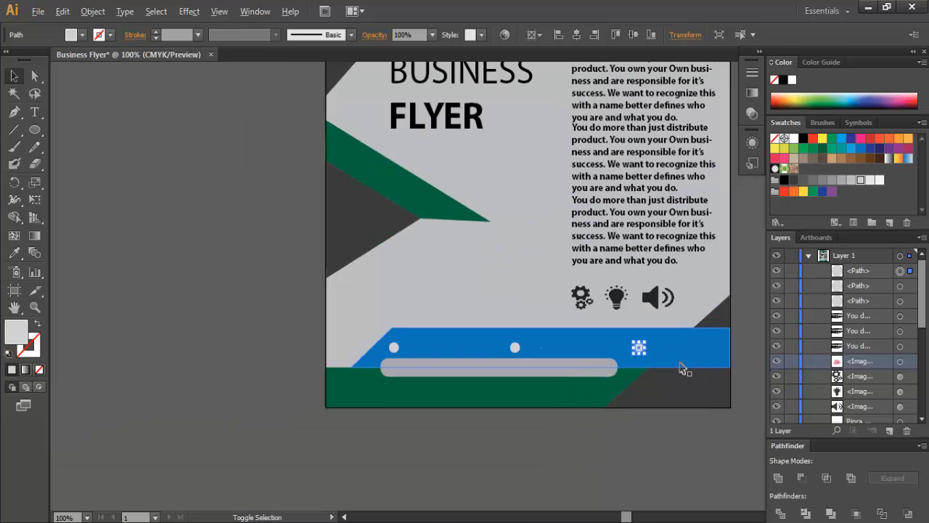
click(758, 360)
alt+scroll(756, 360, down, 1)
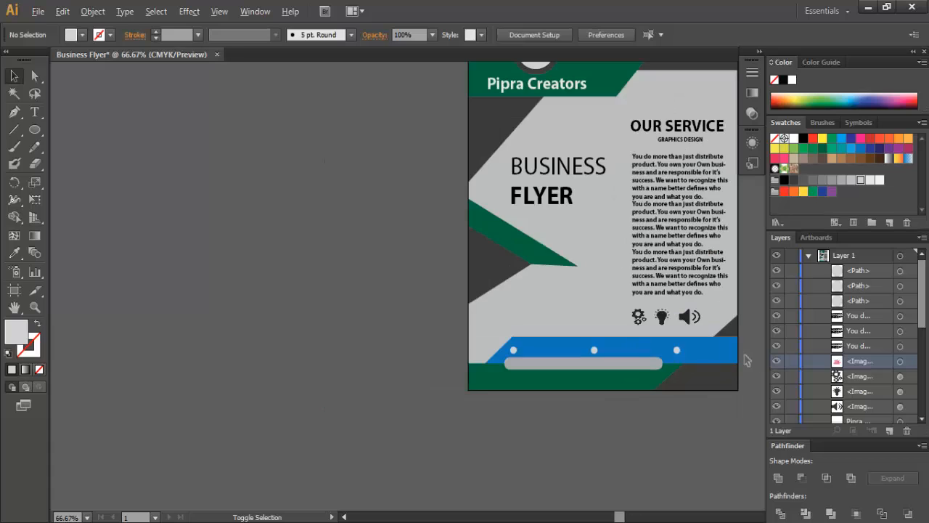
- Type the business phone number beside the first dot on the blue bar, nudged slightly down
alt+scroll(751, 355, up, 2)
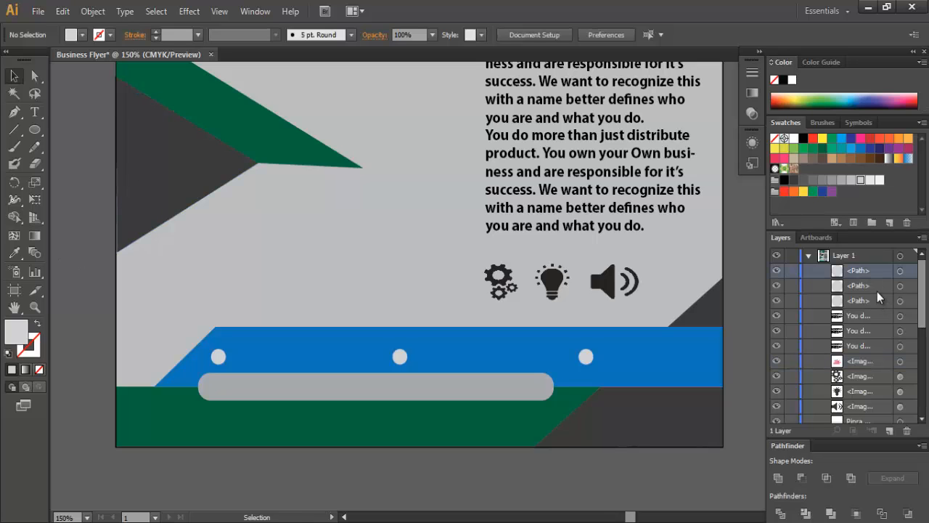
click(35, 111)
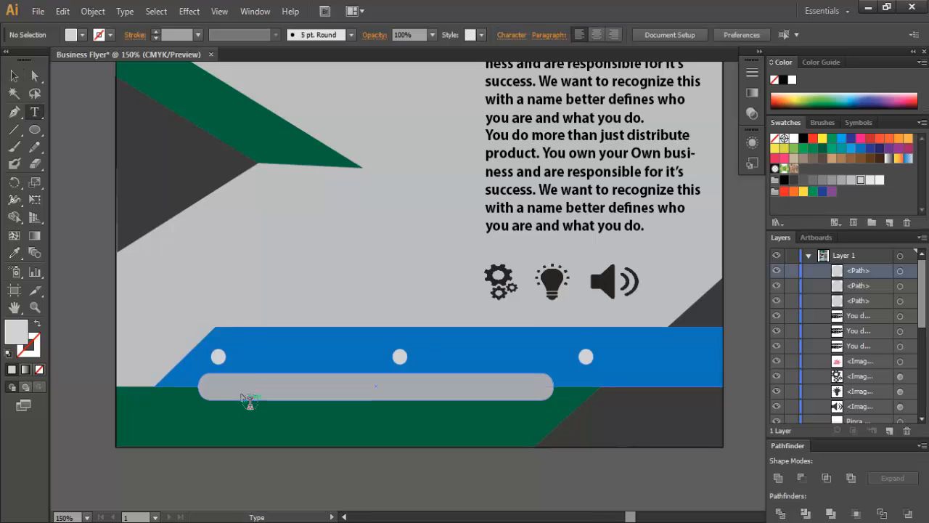
click(239, 363)
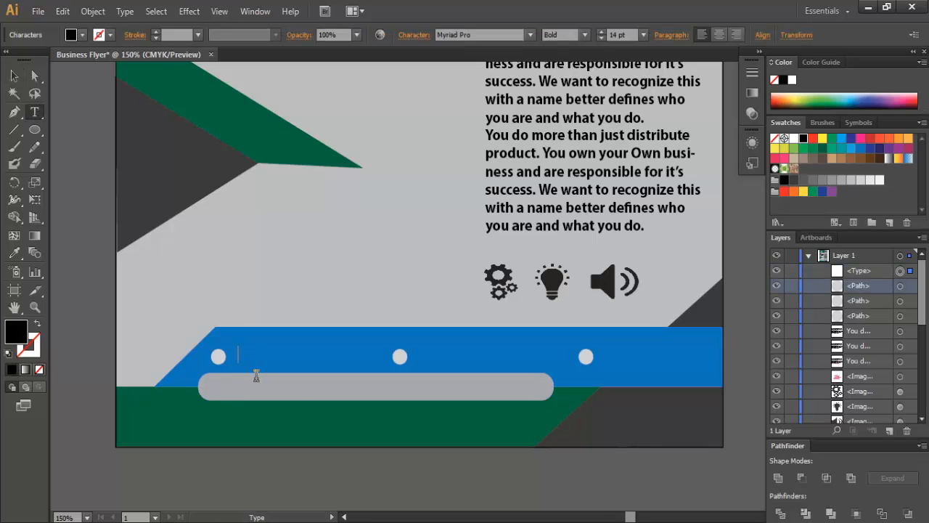
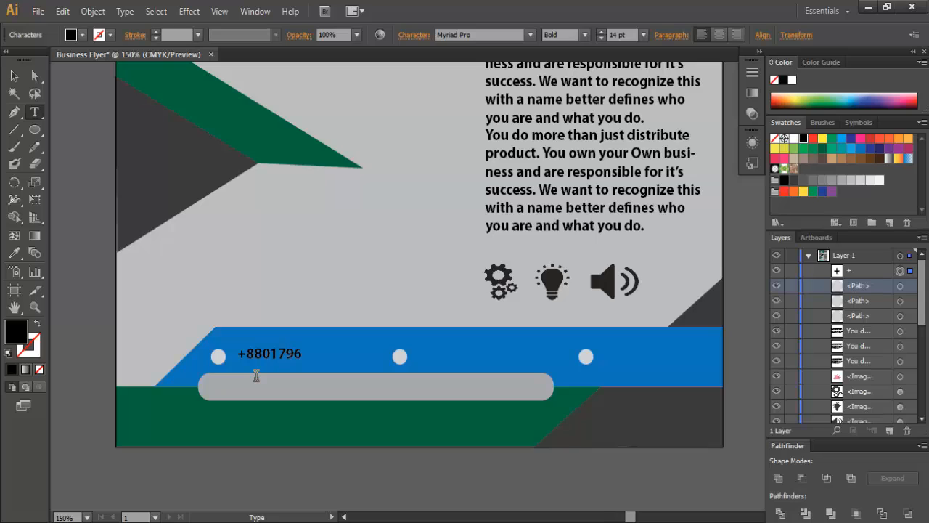
click(17, 77)
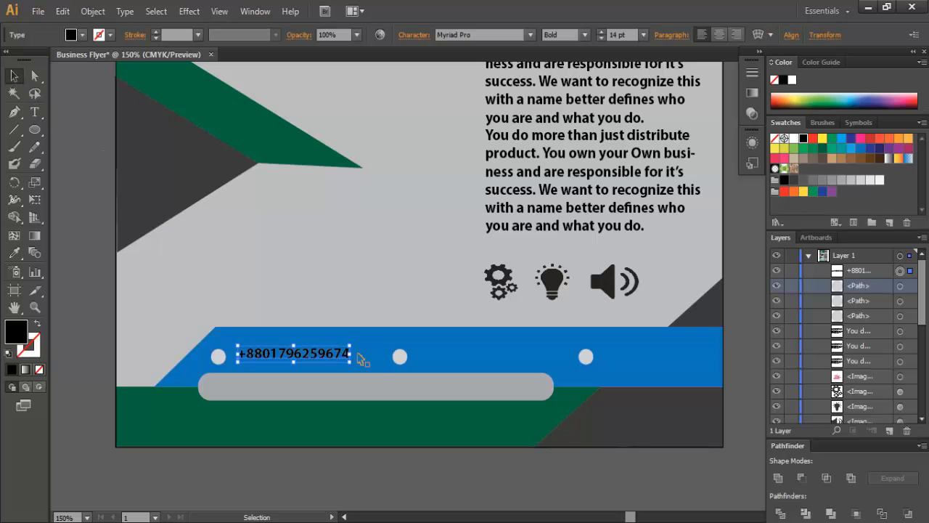
key(Down)
key(Down)
key(Down)
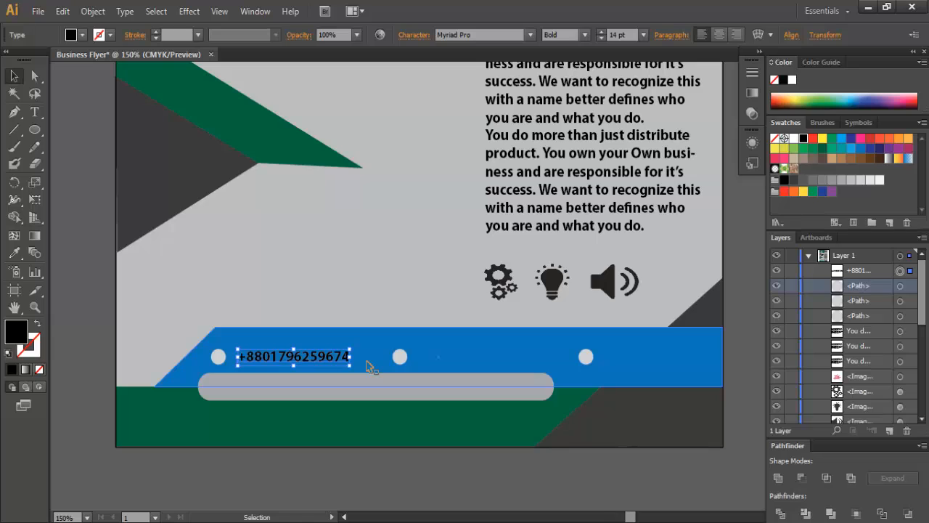
click(86, 246)
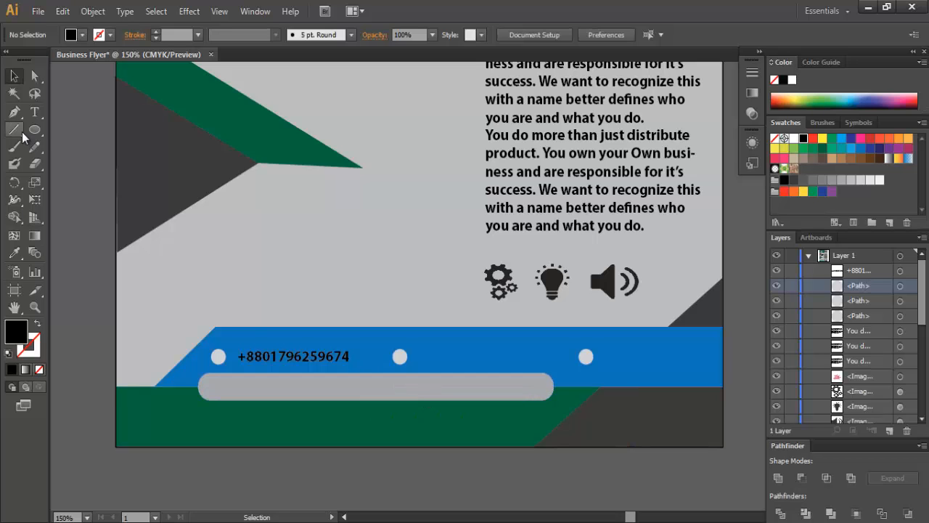
click(34, 113)
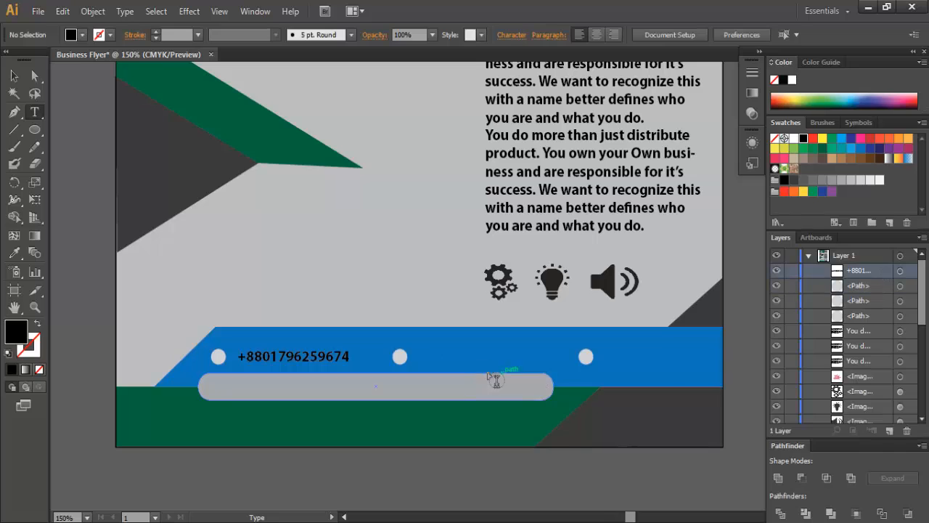
click(419, 357)
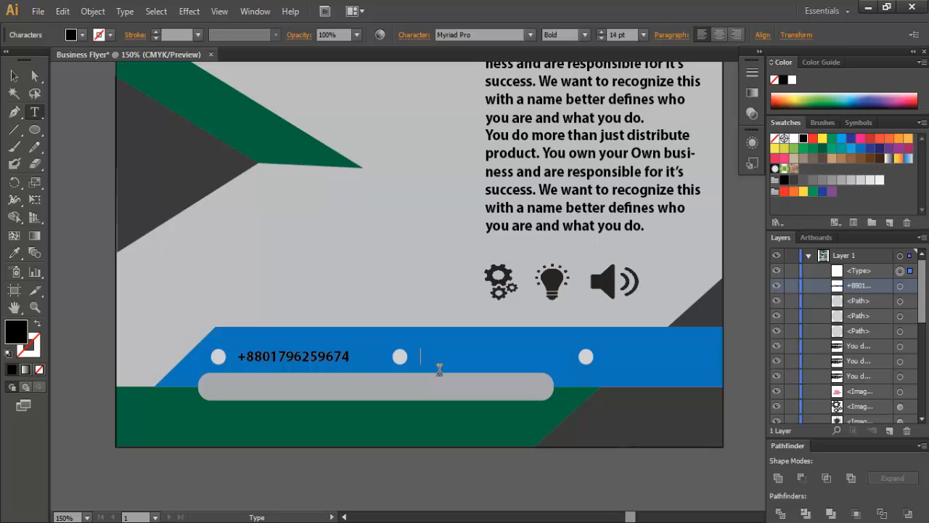
text(www.pipra)
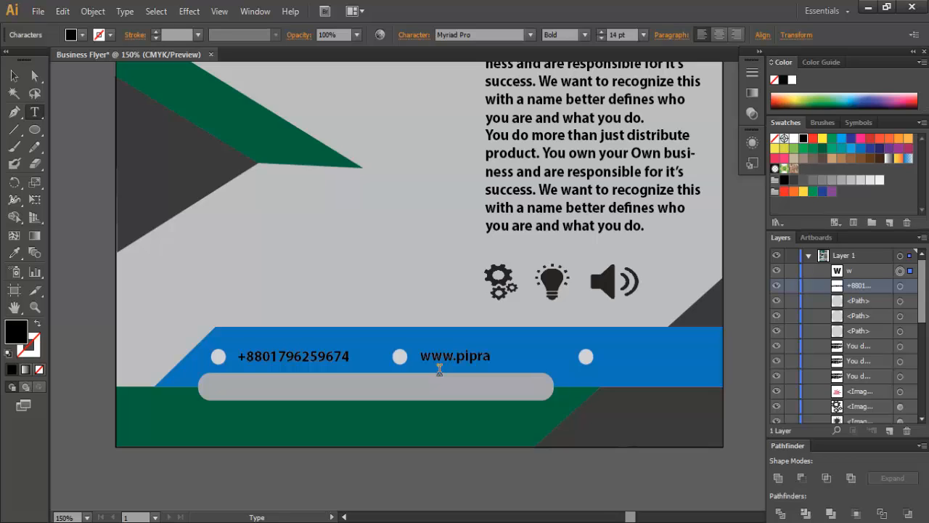
text(creators.com)
click(14, 76)
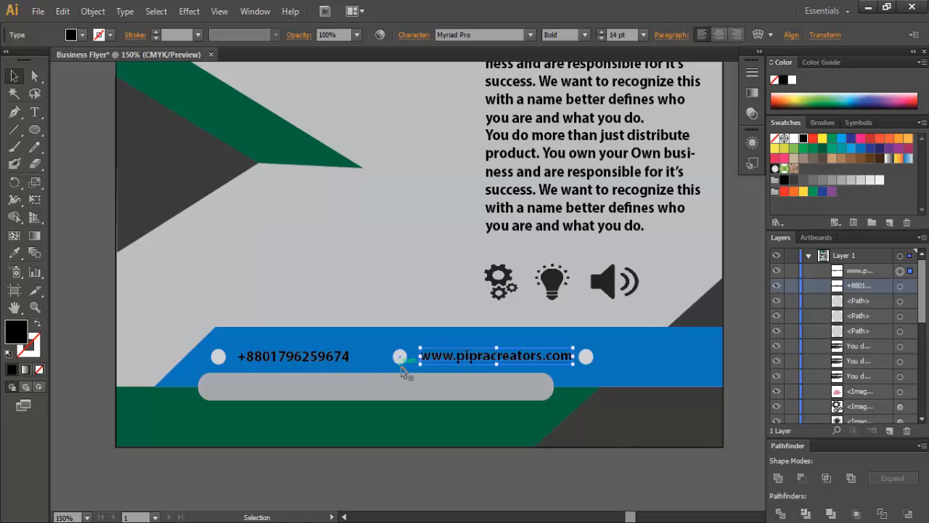
key(Left)
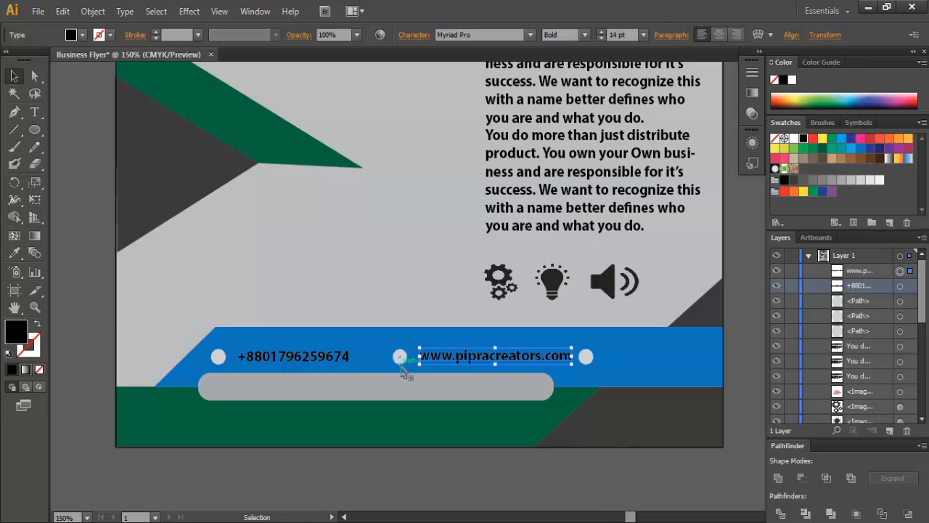
click(354, 304)
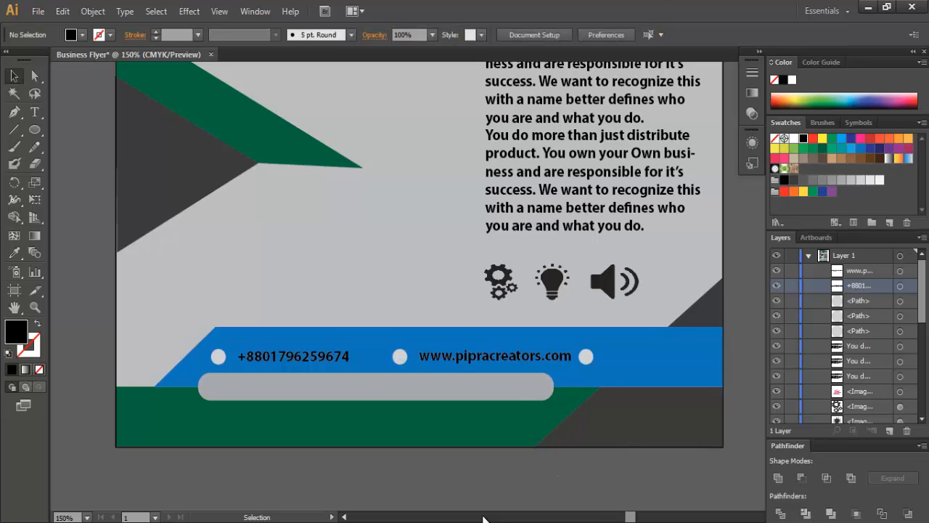
scroll(634, 514, right, 3)
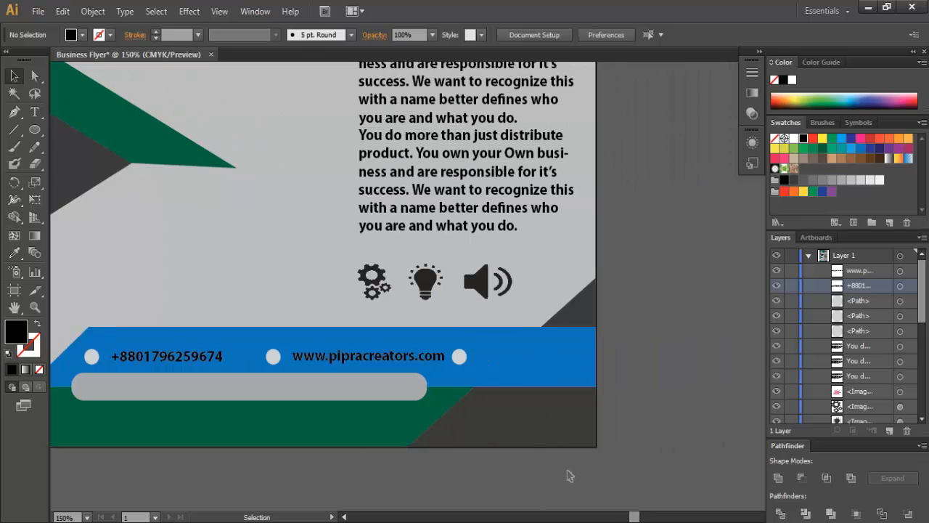
- Type the contact e-mail address after the last dot on the blue bar
click(34, 111)
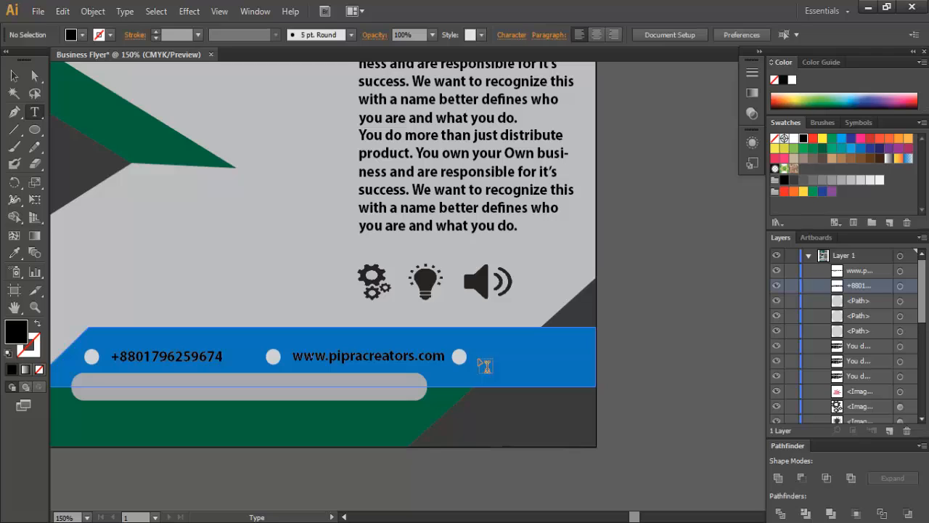
click(884, 271)
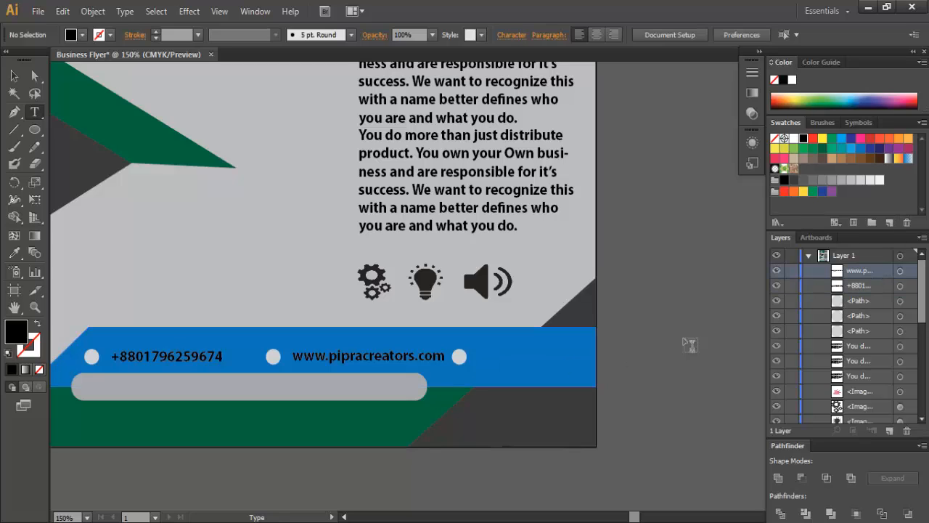
click(483, 361)
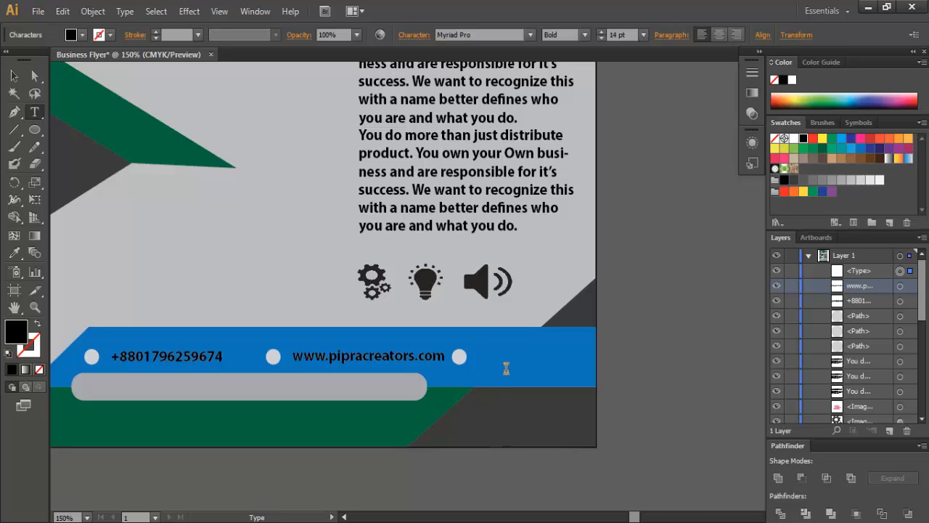
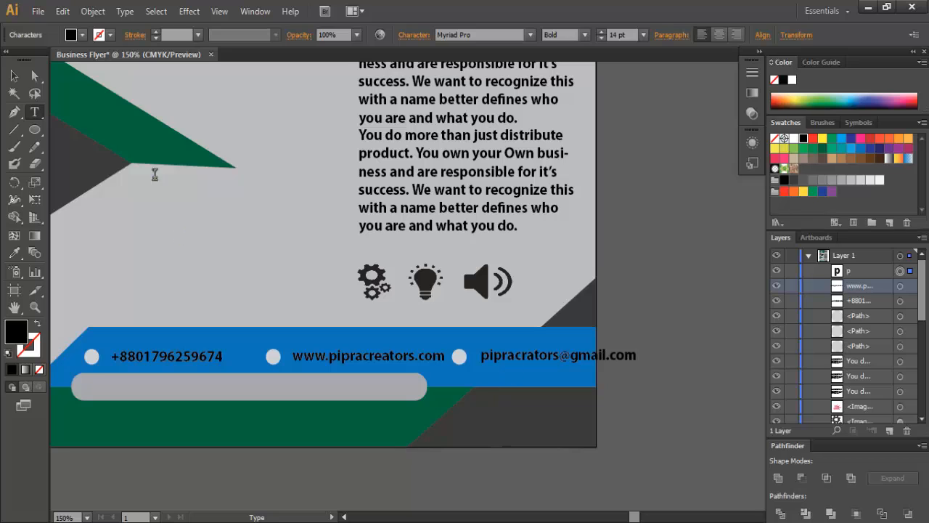
click(16, 77)
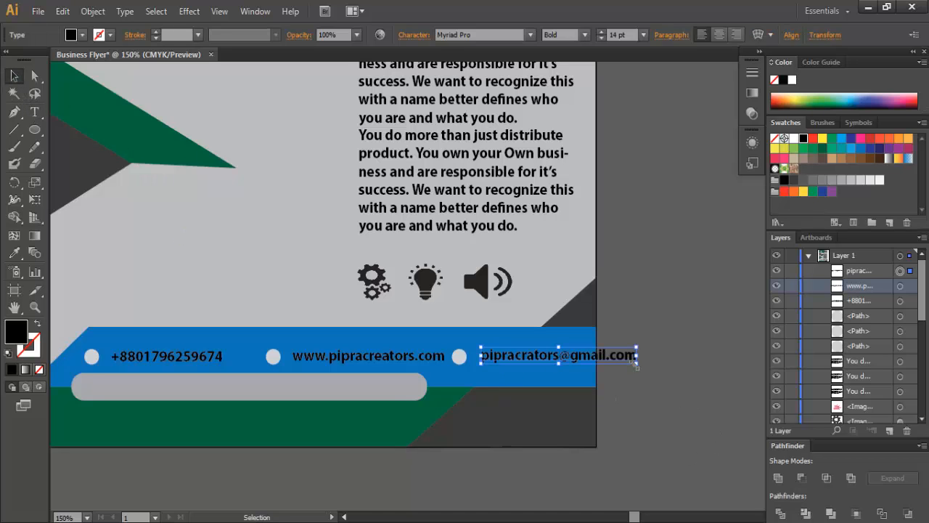
- Shrink the e-mail address to about 9.34 pt and nudge it left to fit the bar
drag(637, 366, 612, 361)
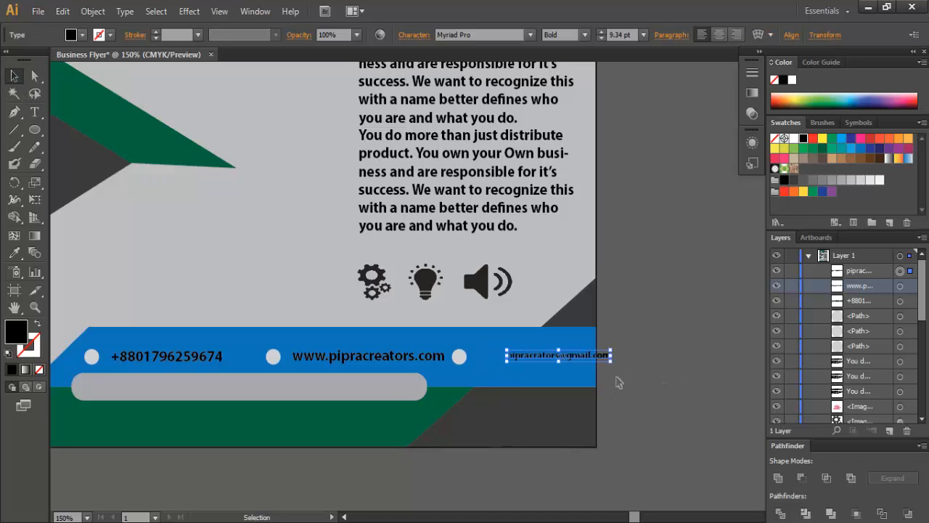
key(Left)
key(Left)
key(Left)
key(Left)
key(Left)
key(Left)
key(Left)
key(Left)
key(Left)
key(Left)
key(Left)
key(Left)
key(Left)
key(Left)
key(Left)
key(Left)
key(Left)
key(Left)
key(Left)
key(Left)
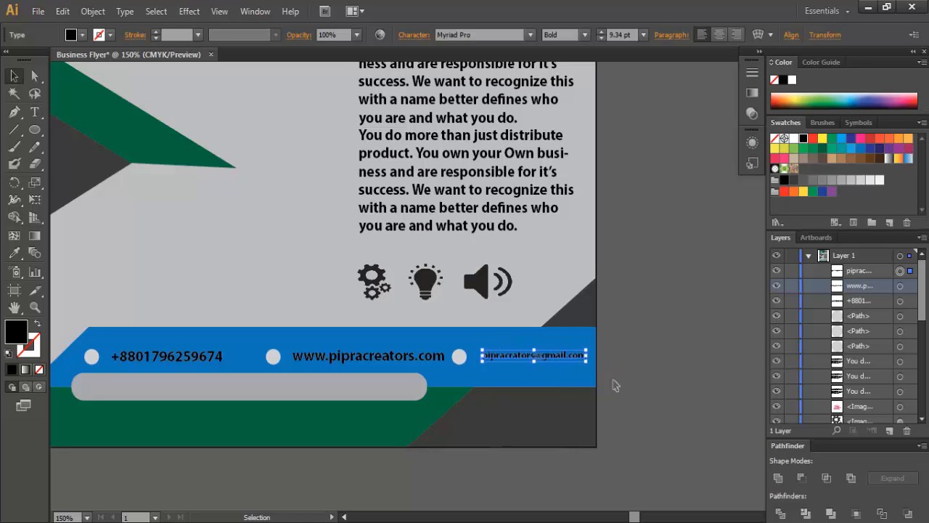
key(Left)
key(Down)
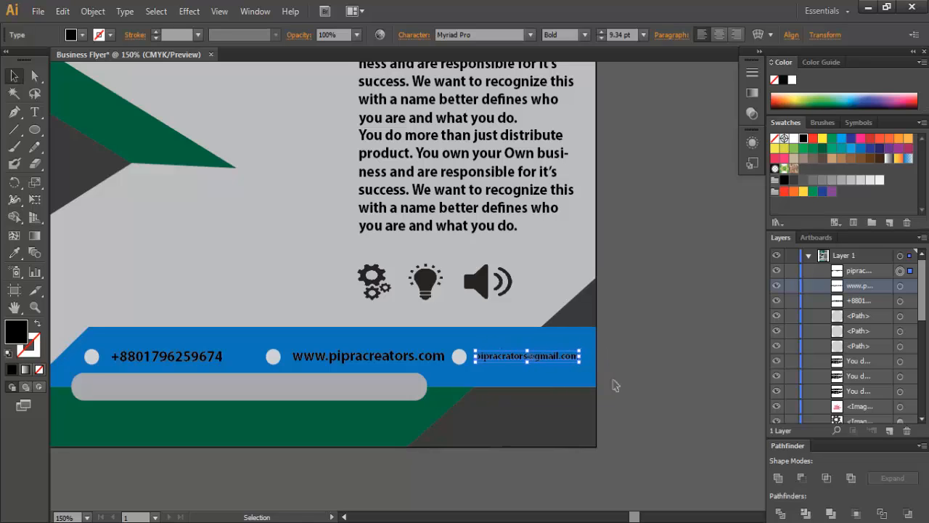
key(Left)
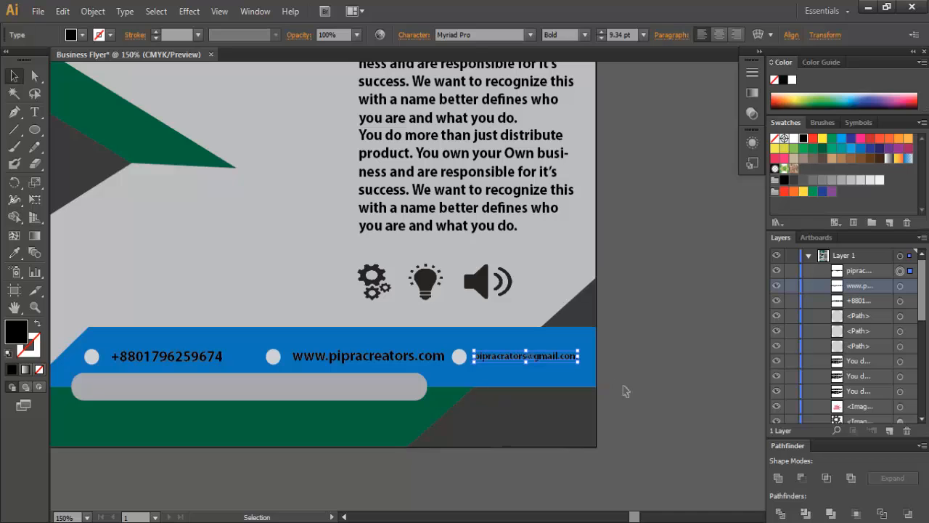
click(659, 375)
key(ctrl+minus)
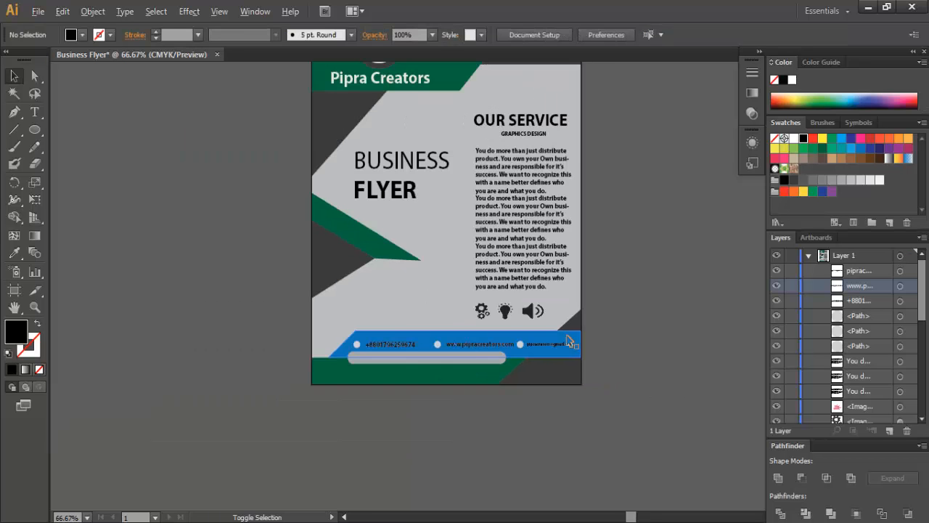
scroll(608, 311, up, 2)
scroll(610, 313, down, 1)
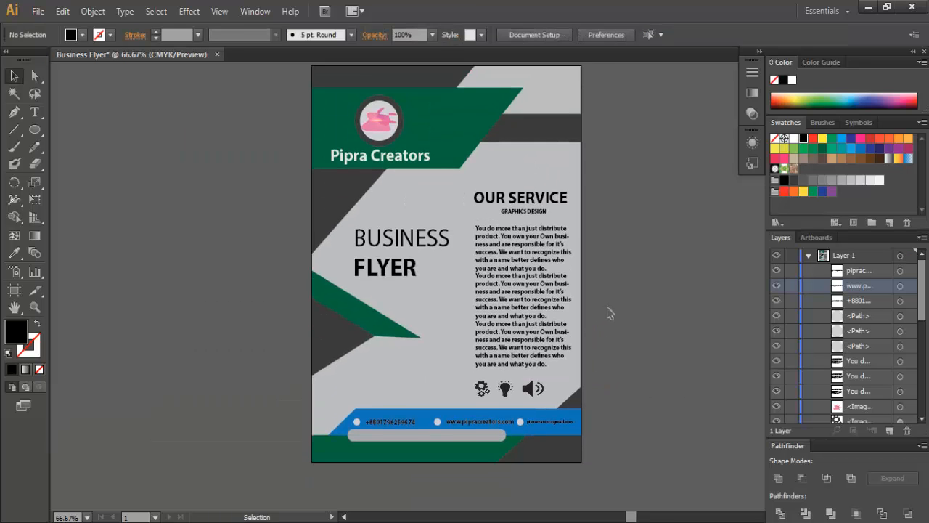
drag(629, 515, 643, 517)
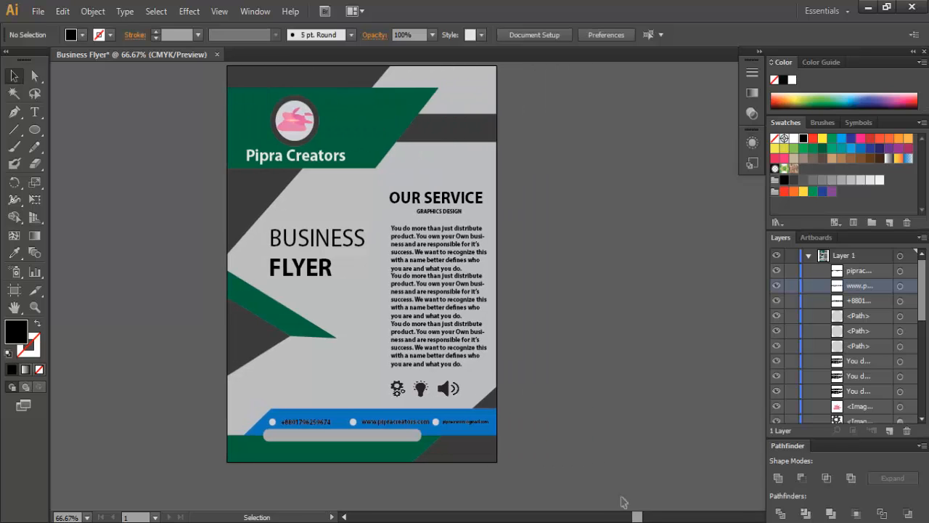
scroll(591, 452, up, 1)
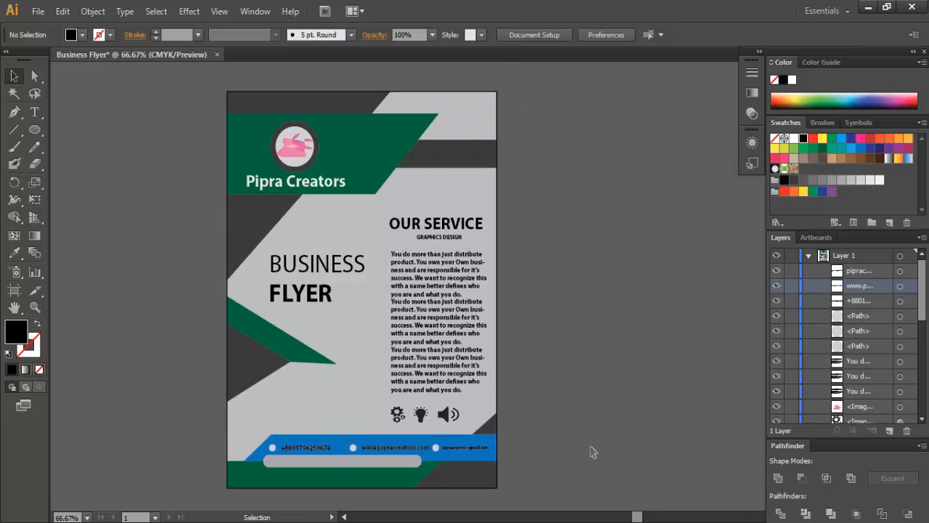